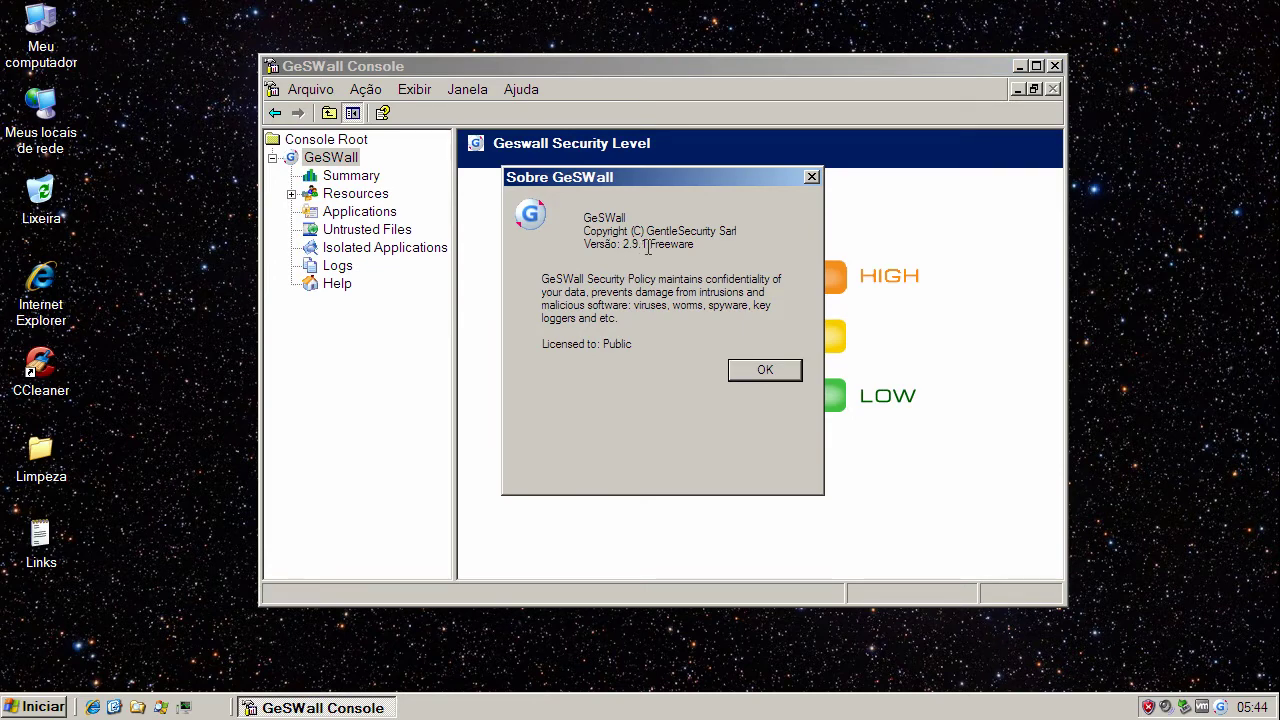
Close the About dialog and review the Summary, Resources, Applications, Untrusted Files, Isolated Applications, Logs and Help sections of the GeSWall console.
click(764, 370)
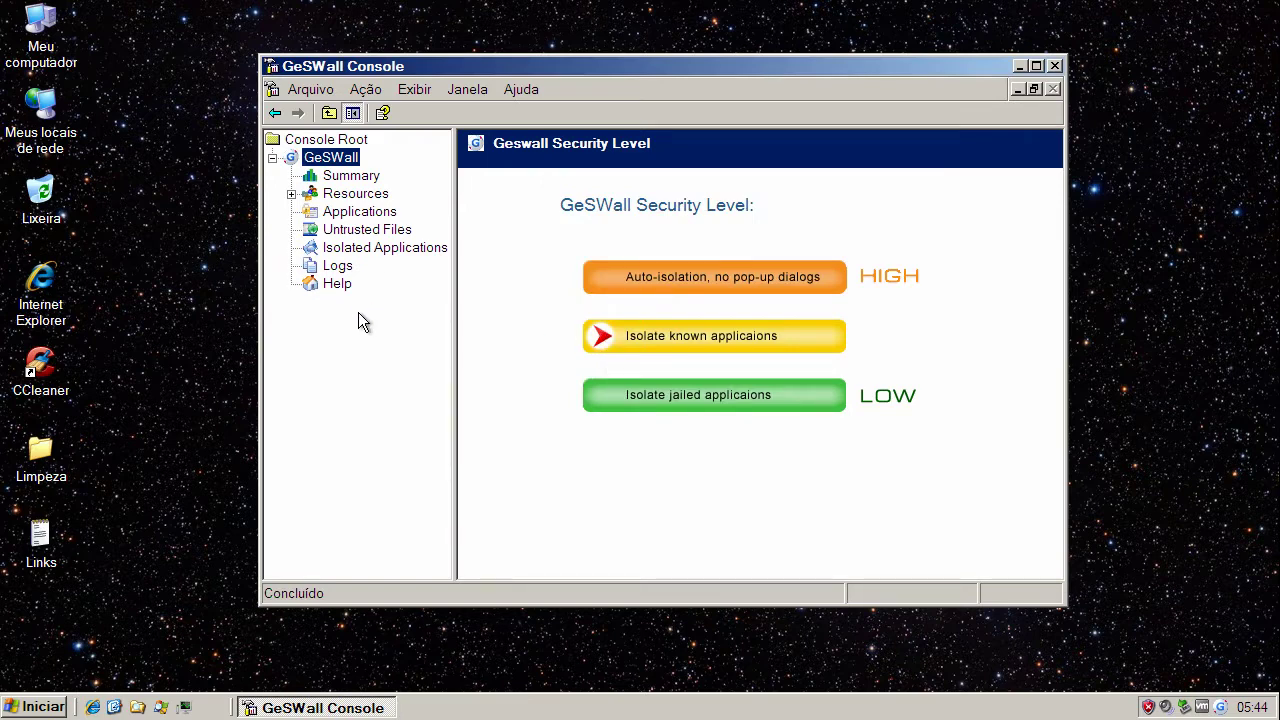
click(364, 179)
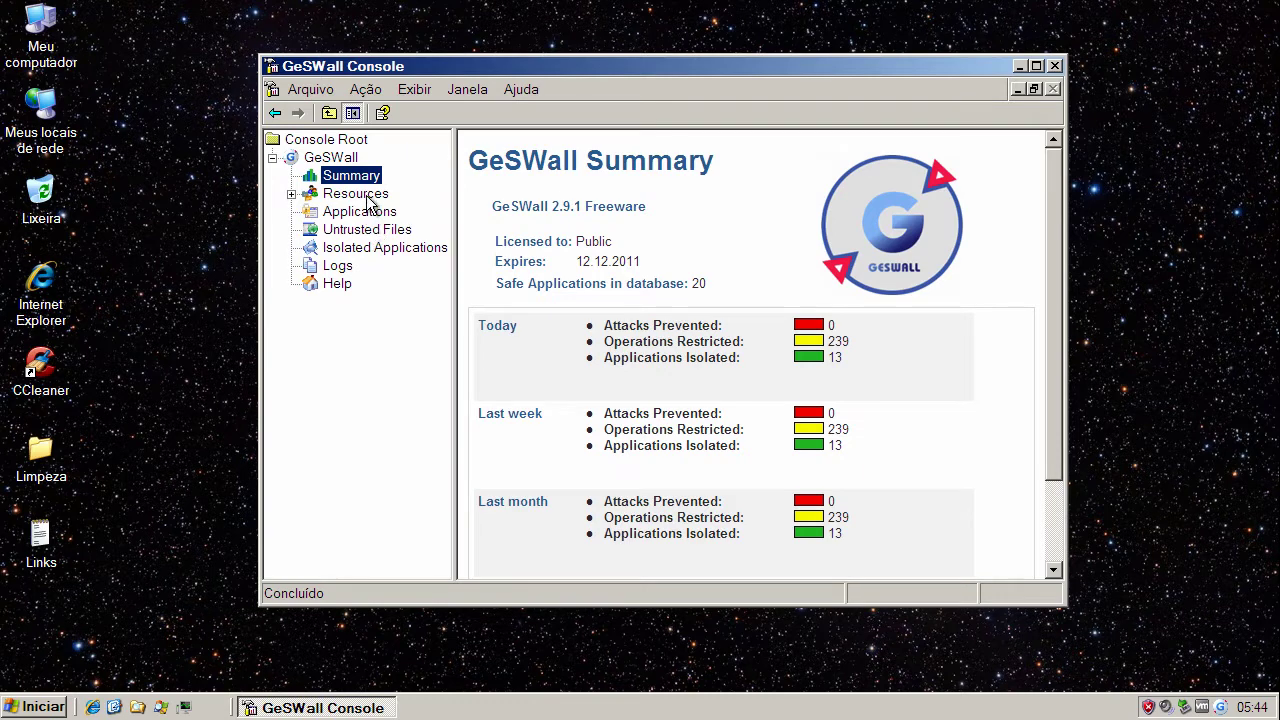
click(372, 197)
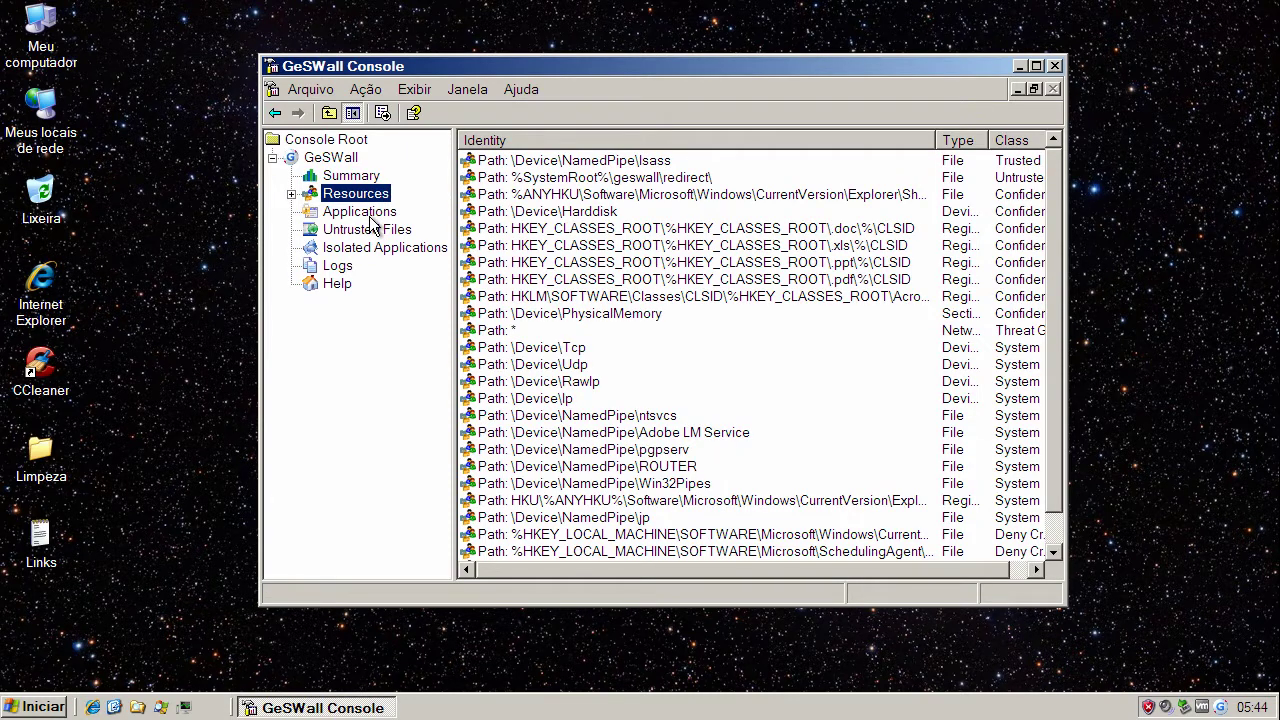
click(370, 214)
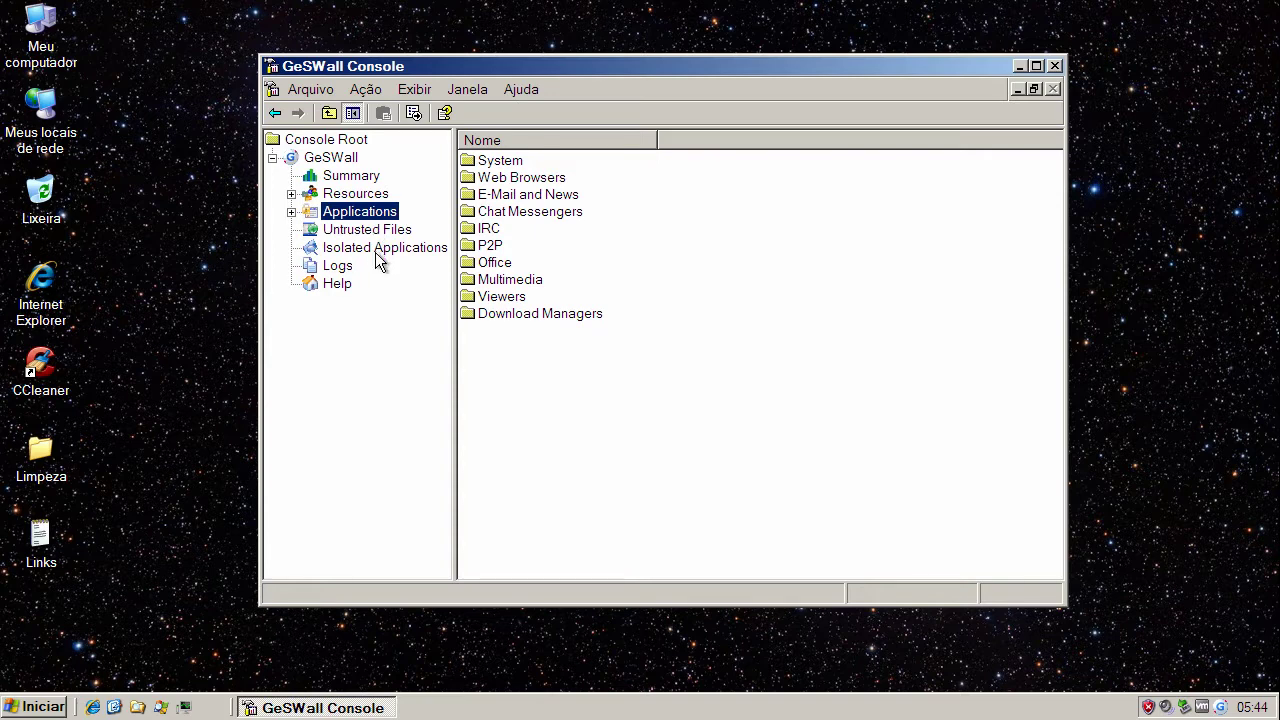
click(375, 232)
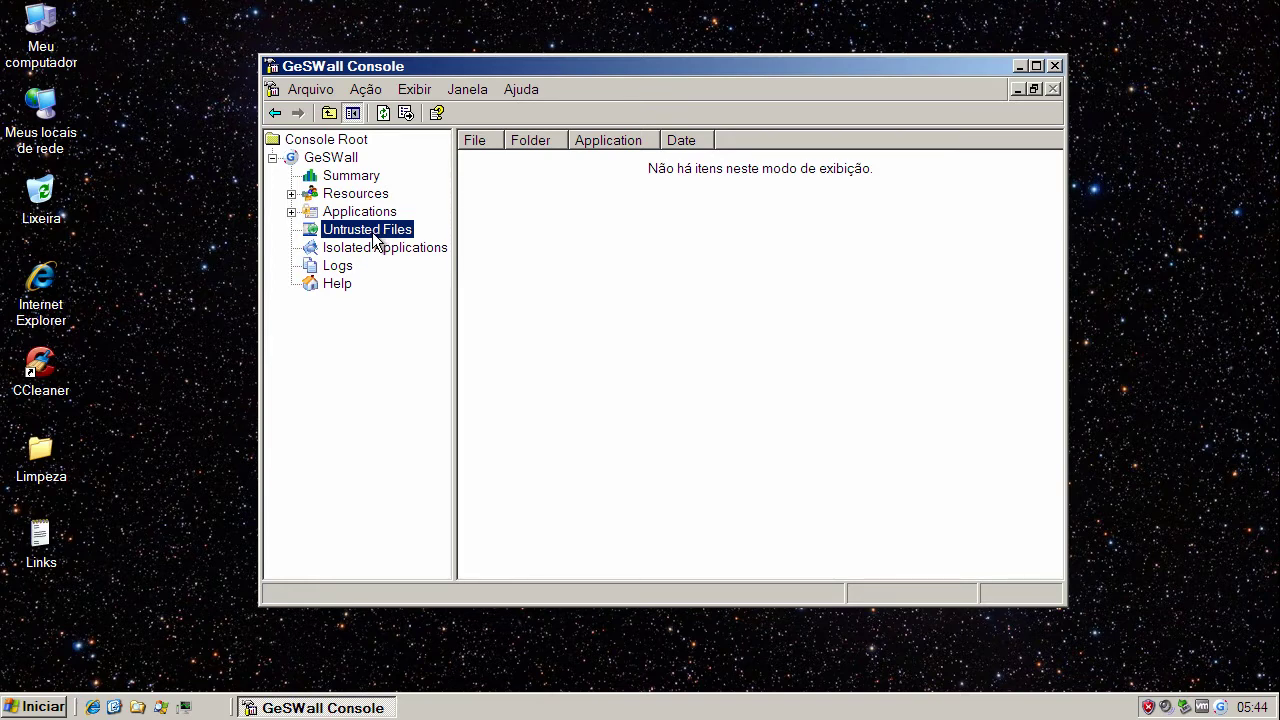
click(377, 248)
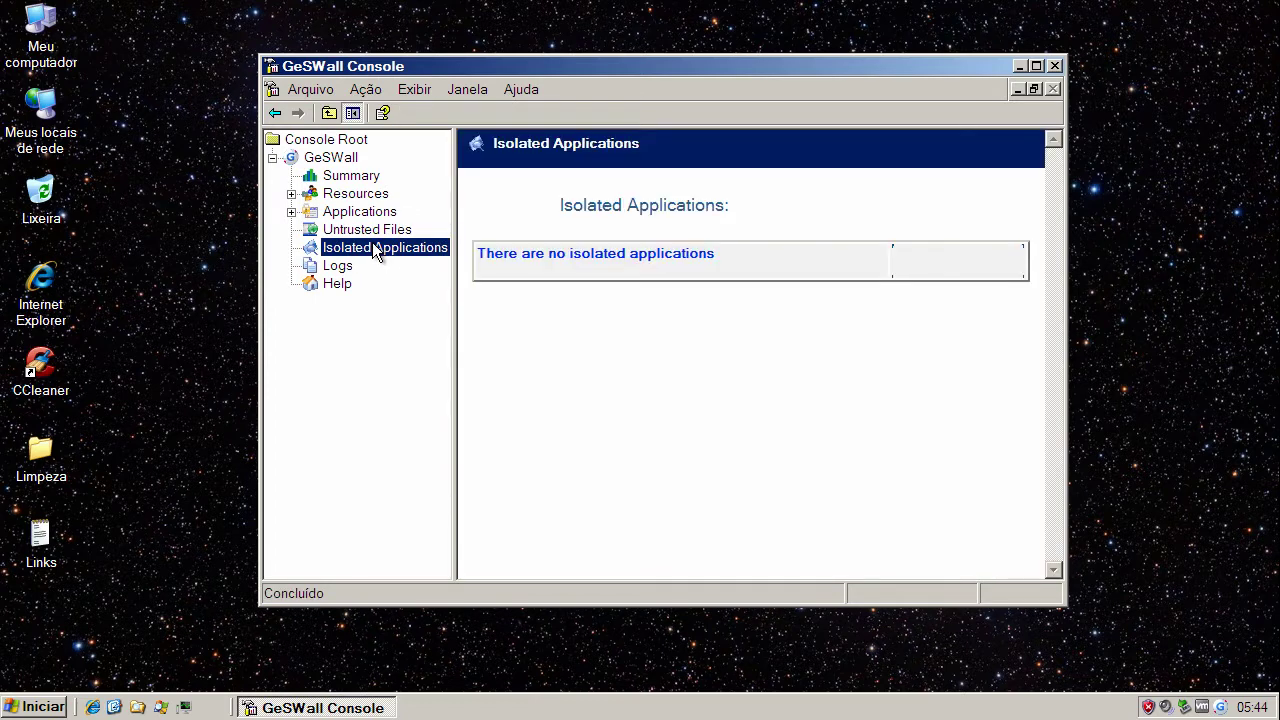
click(345, 268)
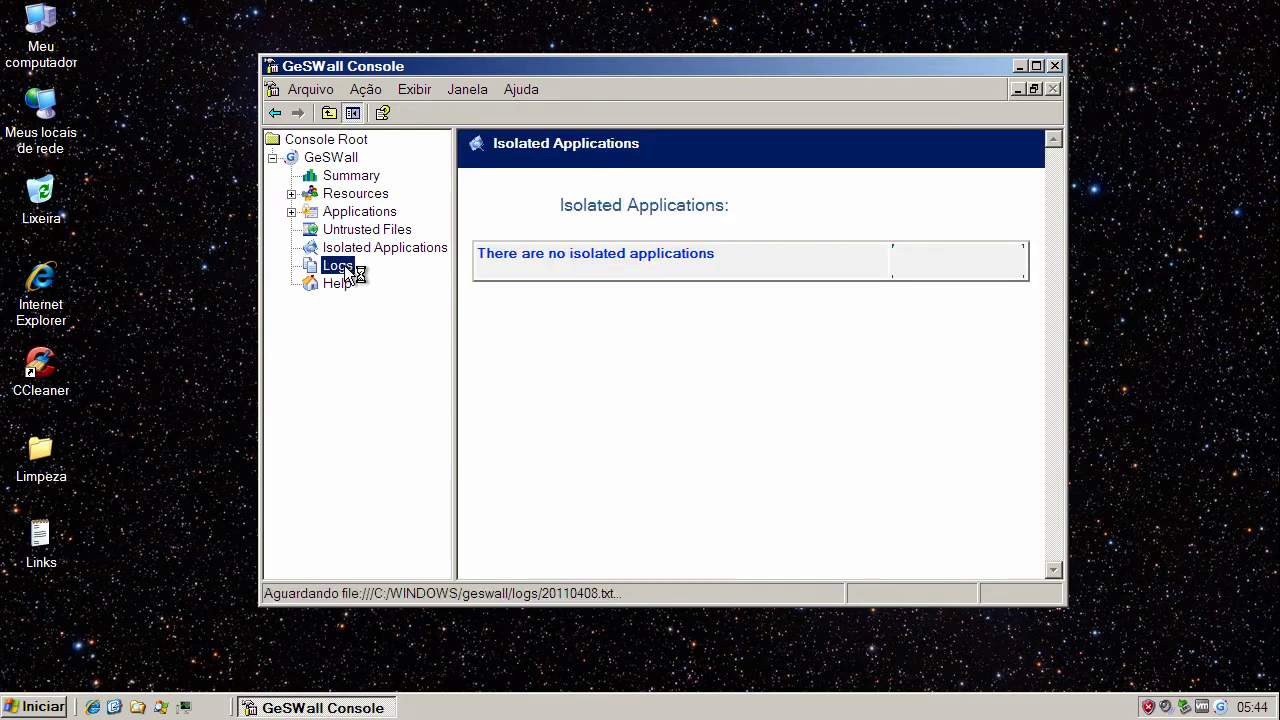
click(347, 285)
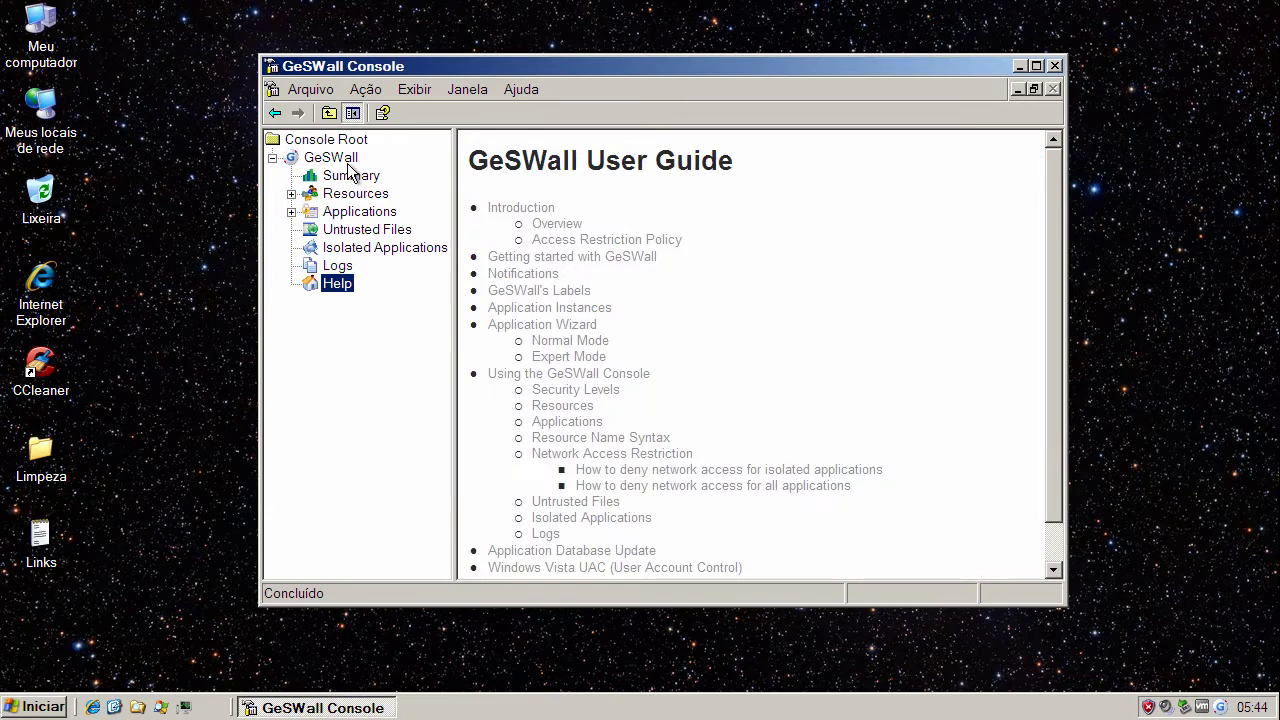
Try the high and low GeSWall security levels, restore the level that isolates known applications, and close the console.
click(348, 165)
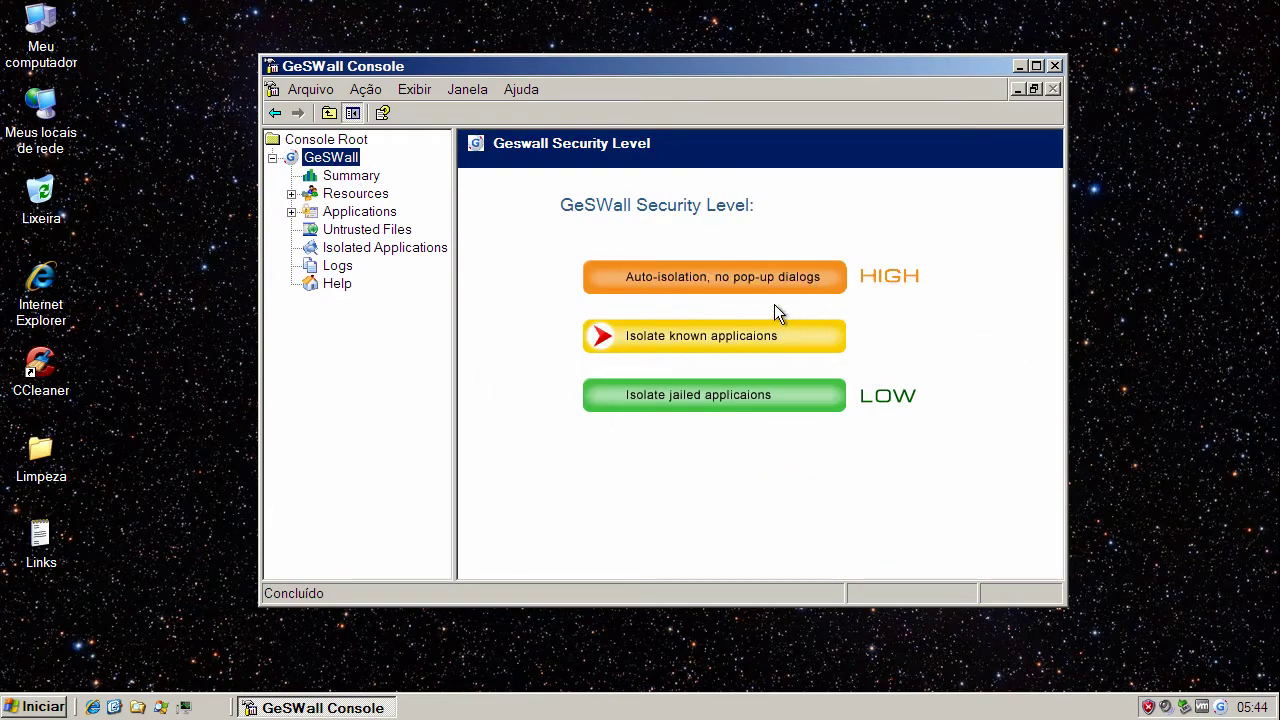
click(605, 285)
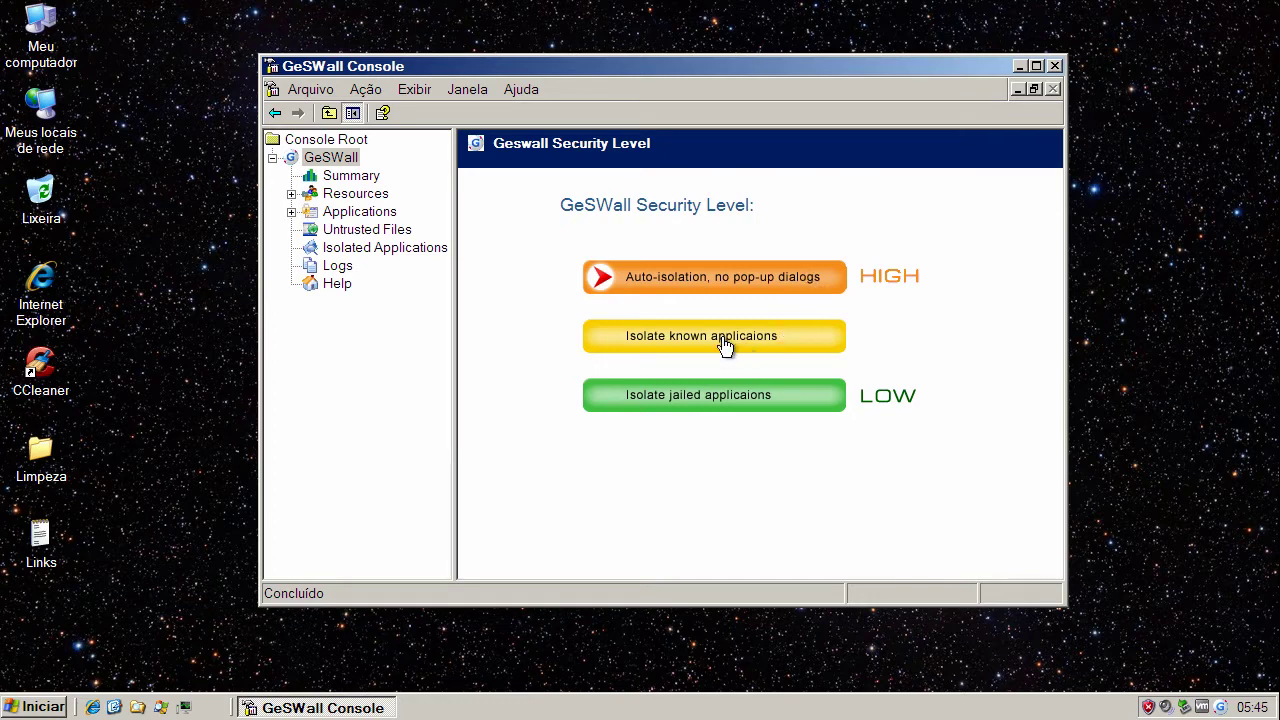
click(603, 338)
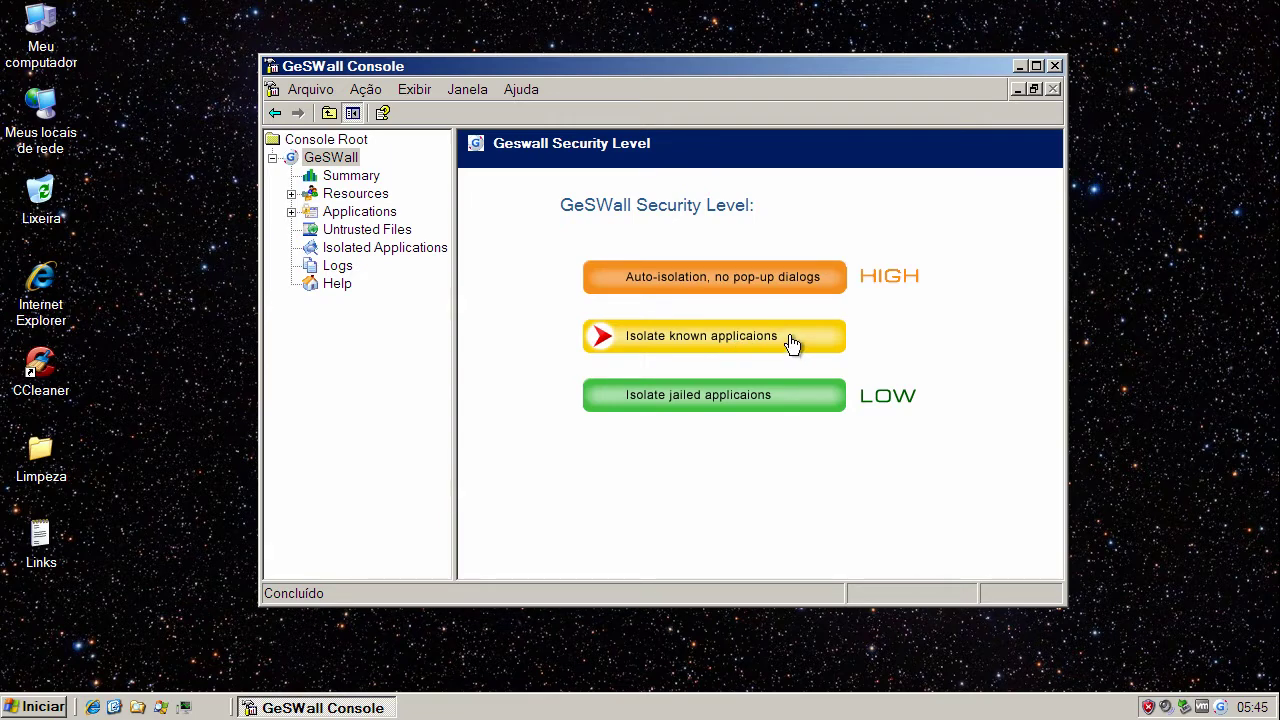
click(598, 397)
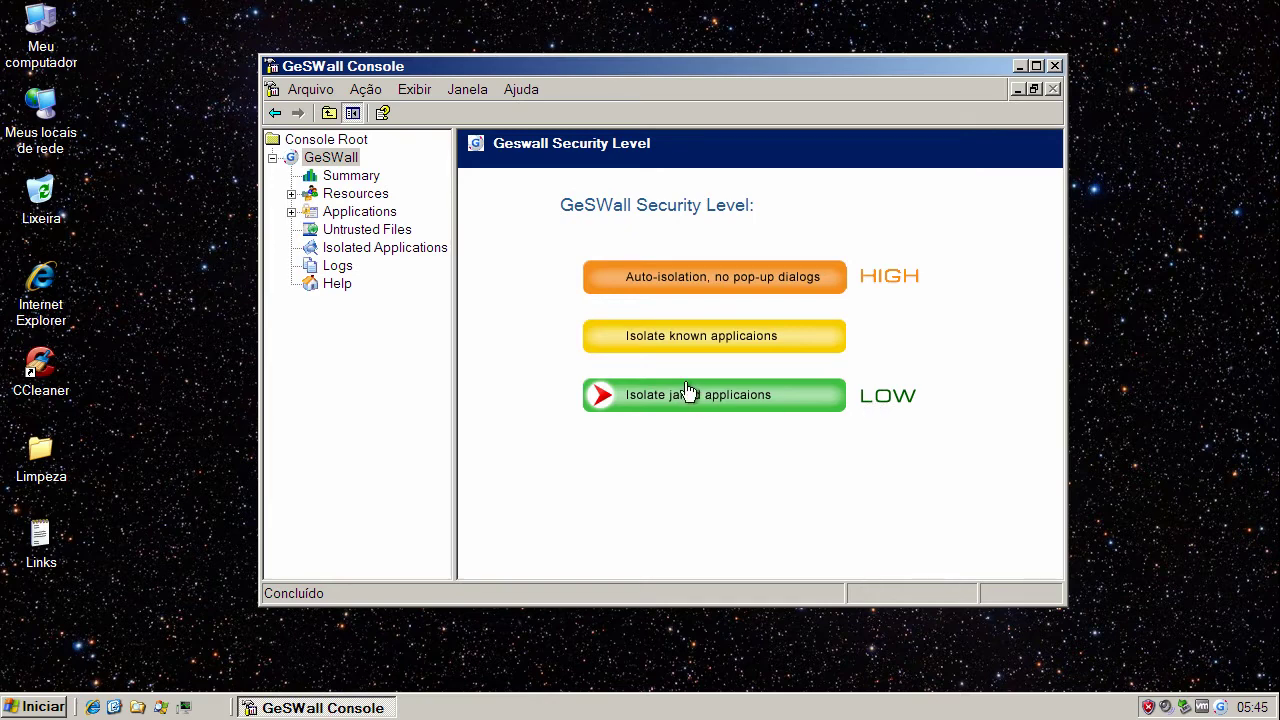
click(615, 343)
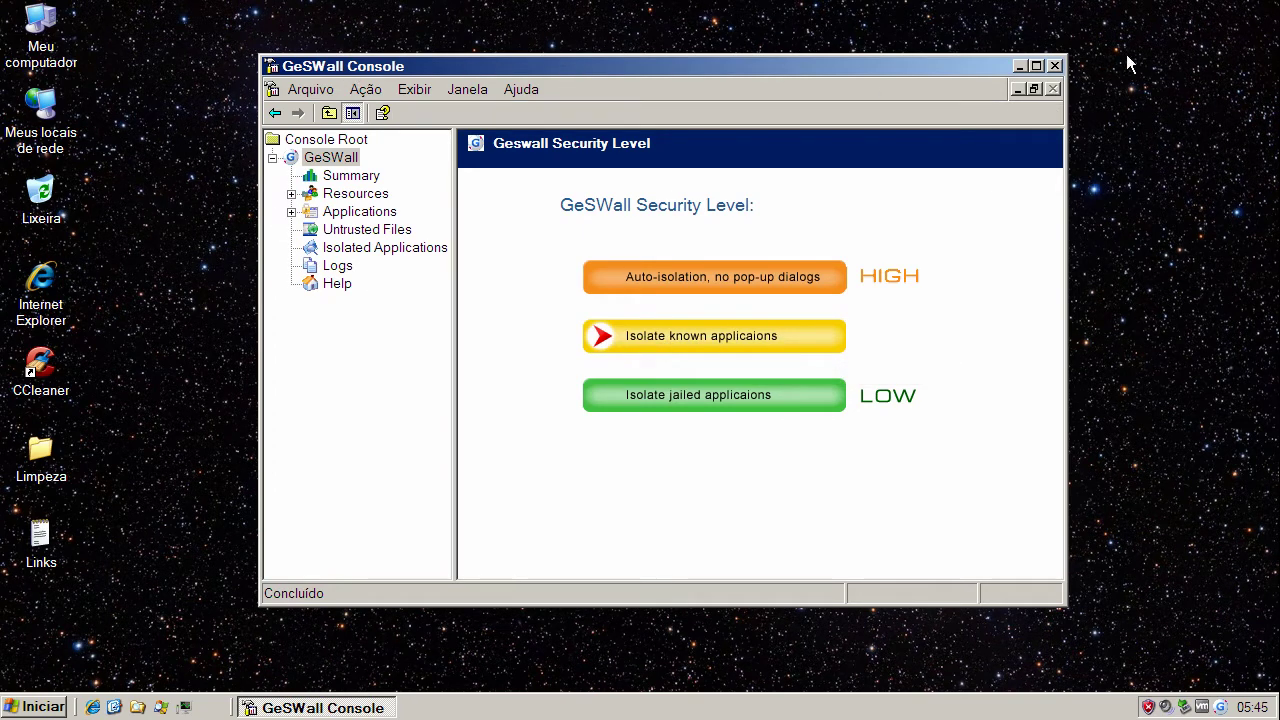
click(1055, 67)
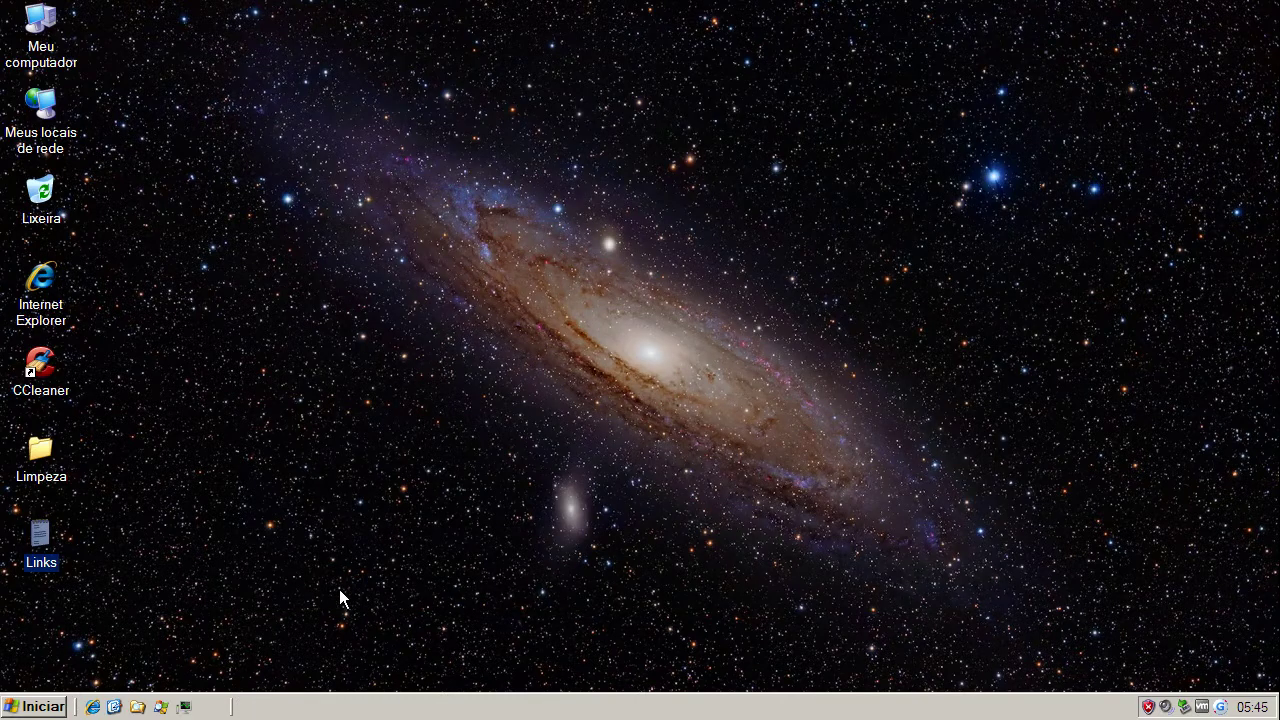
Switch to Process Explorer, examine the gswserv.exe and gswui.exe processes and their memory use, and minimize the window.
click(286, 554)
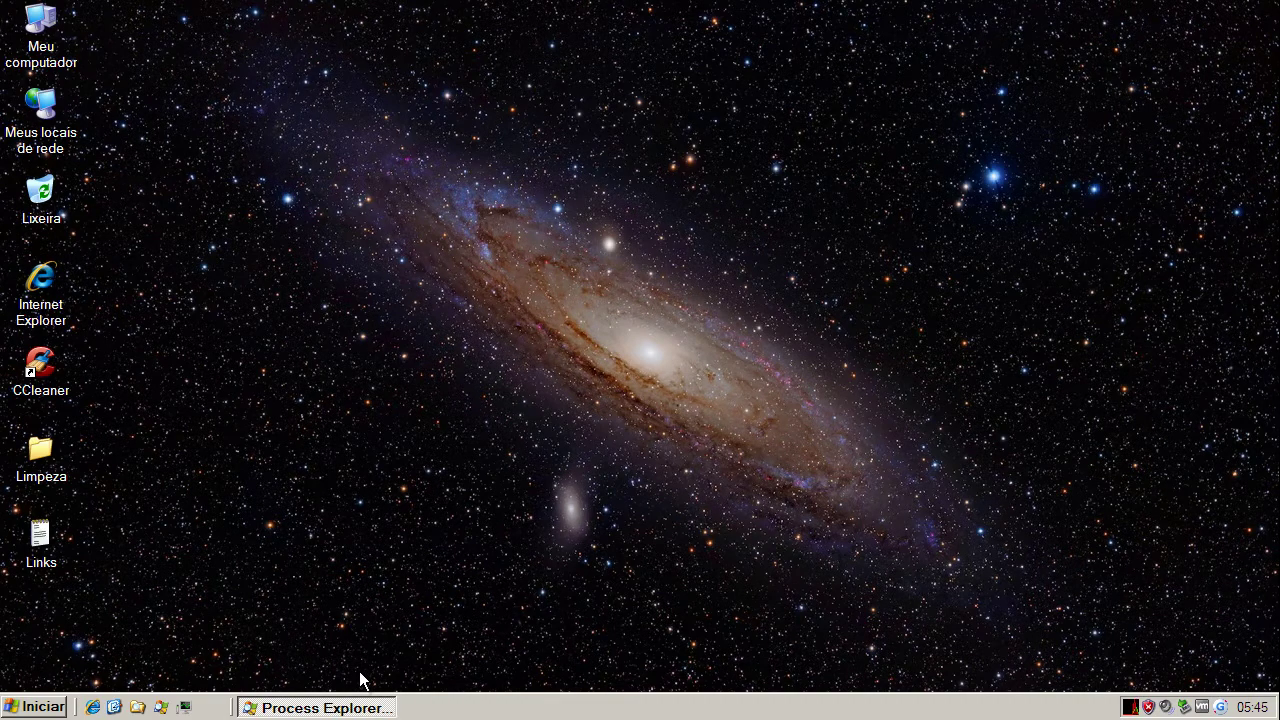
click(365, 706)
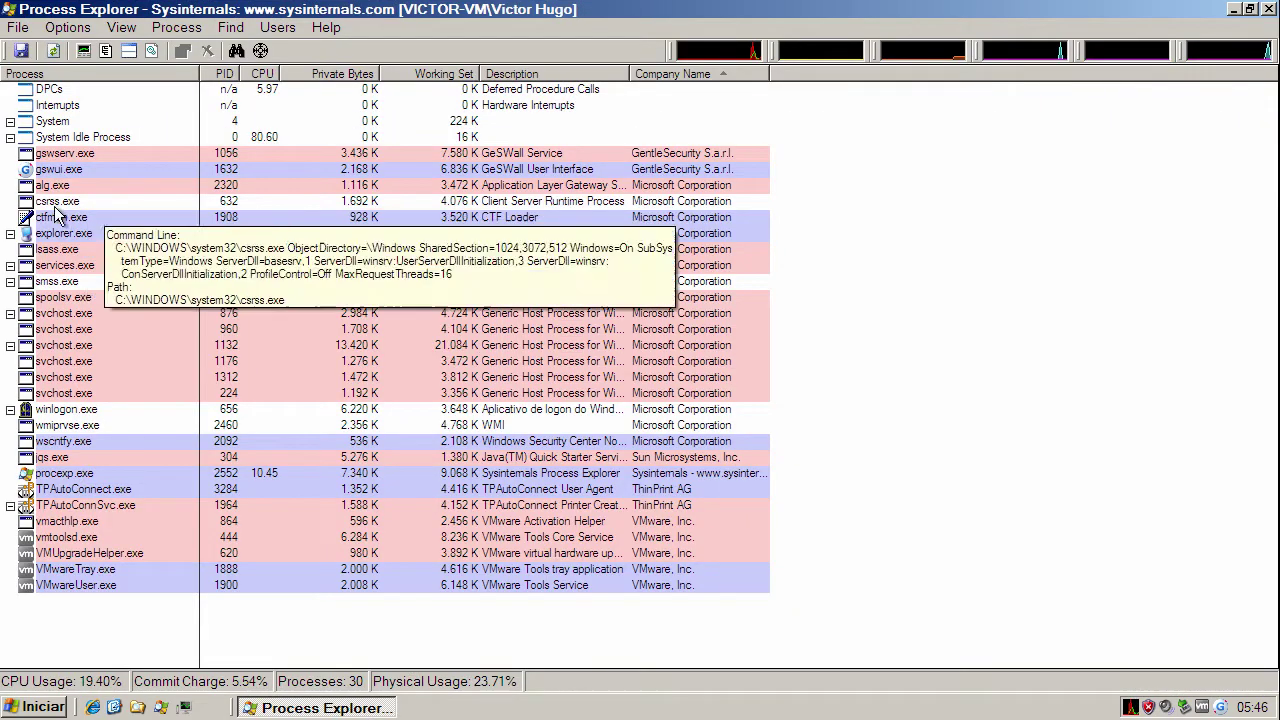
click(592, 157)
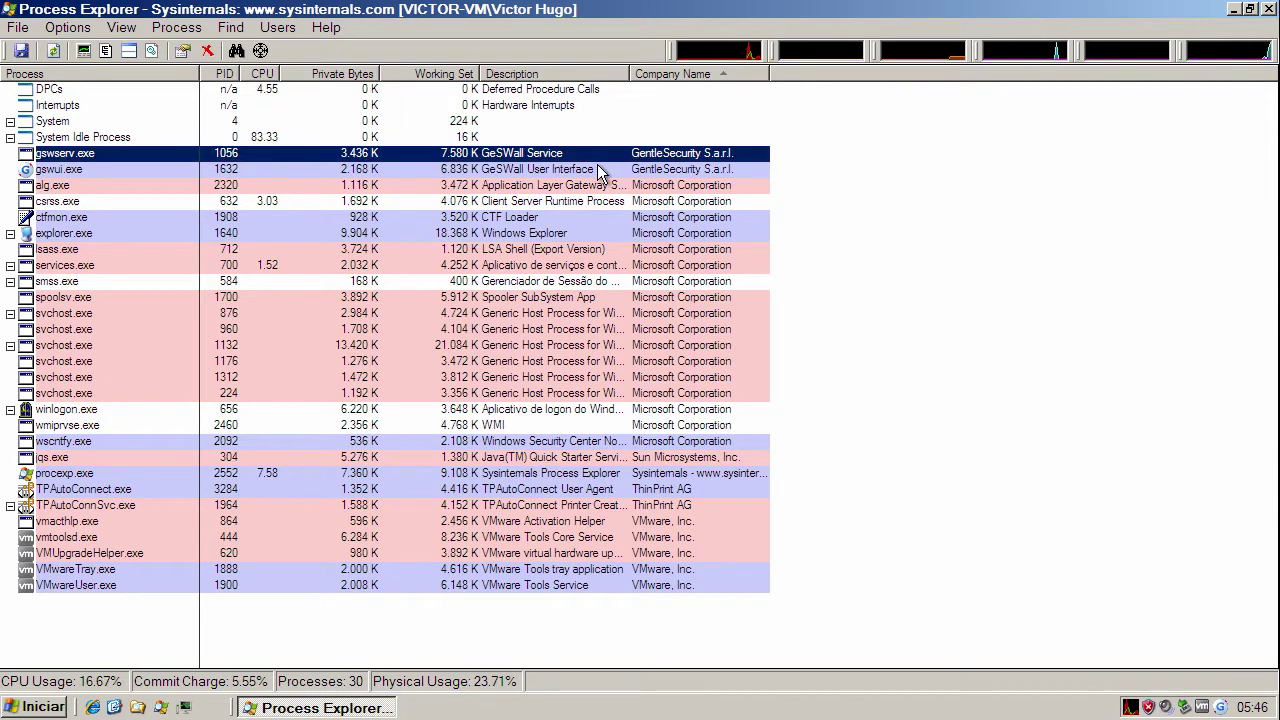
click(599, 170)
click(487, 154)
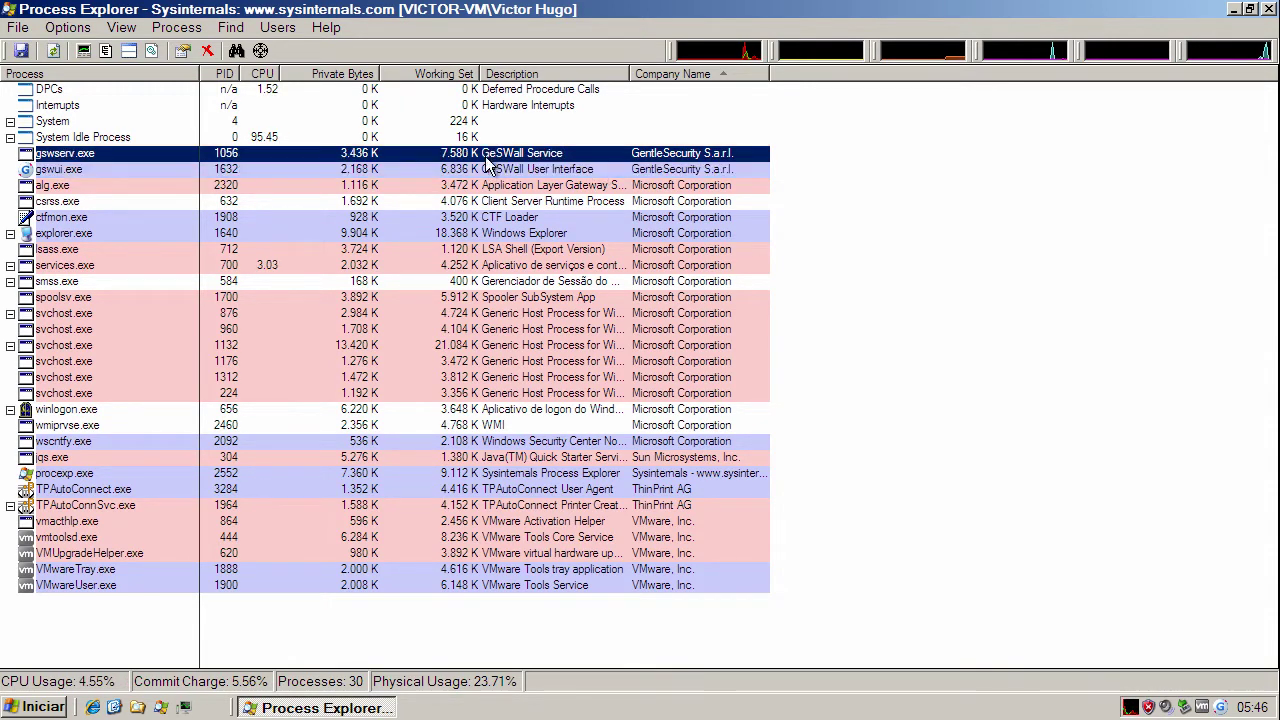
click(488, 167)
click(478, 154)
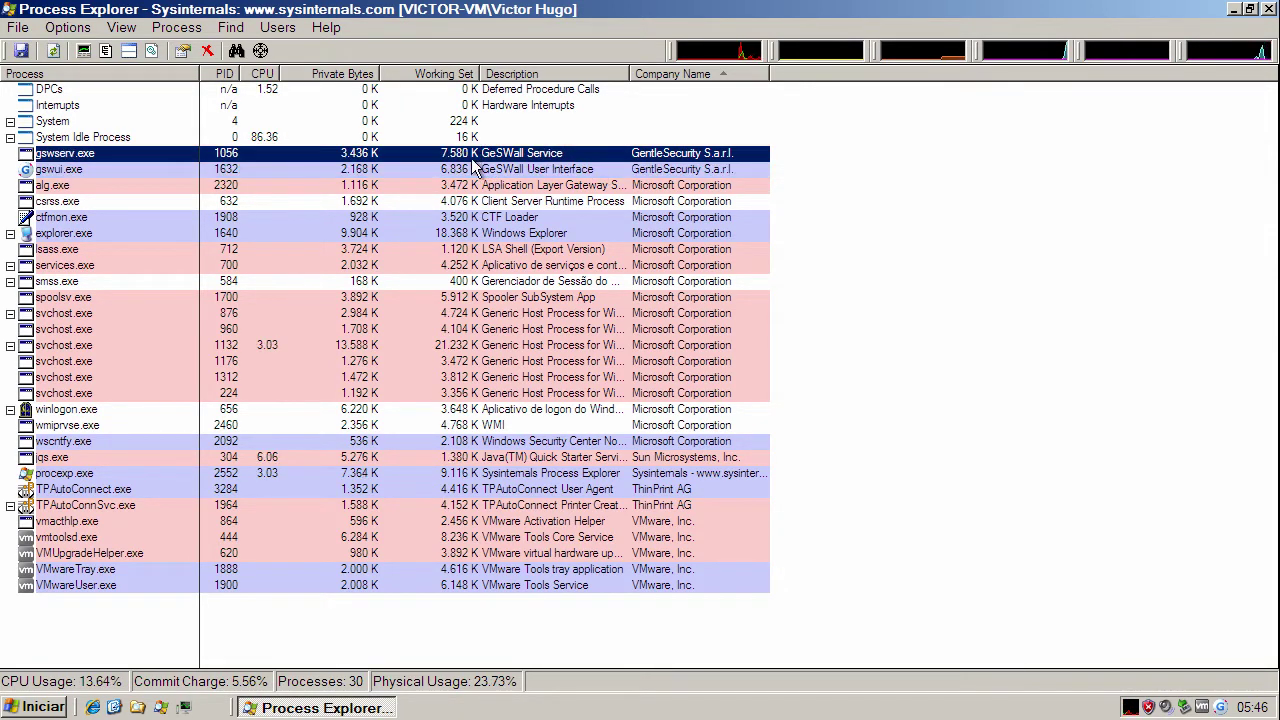
click(474, 169)
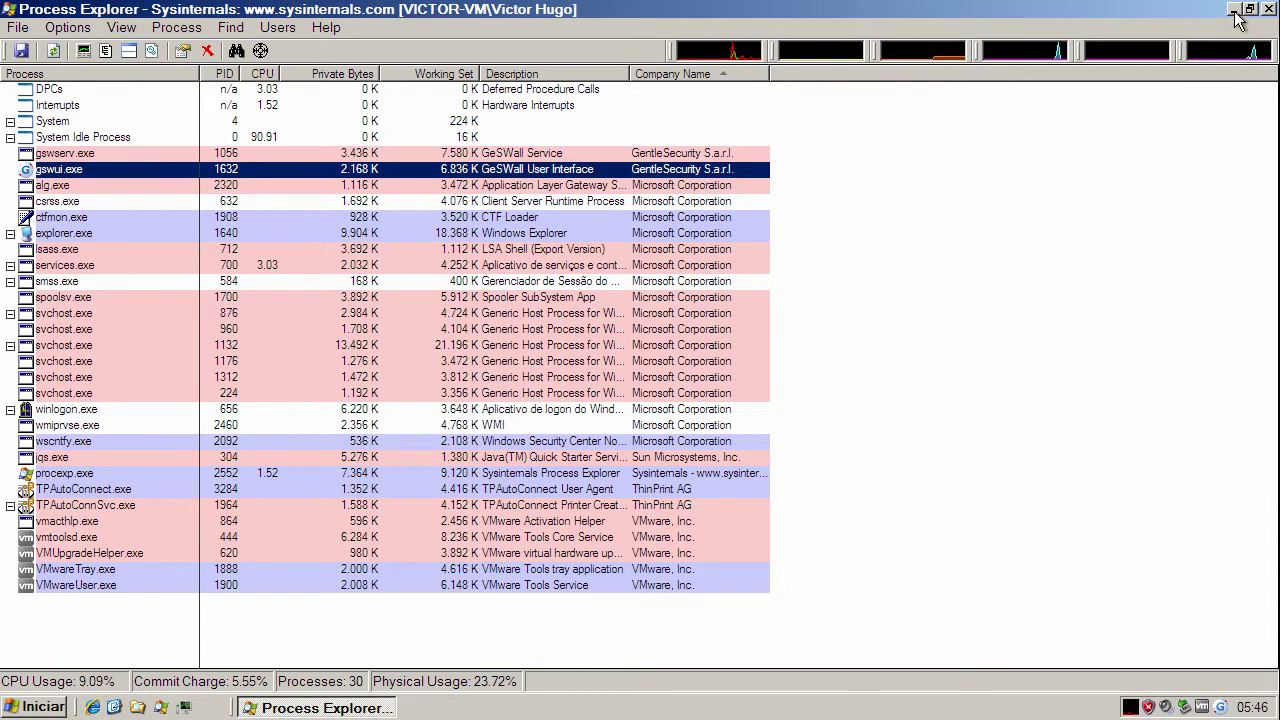
click(1234, 10)
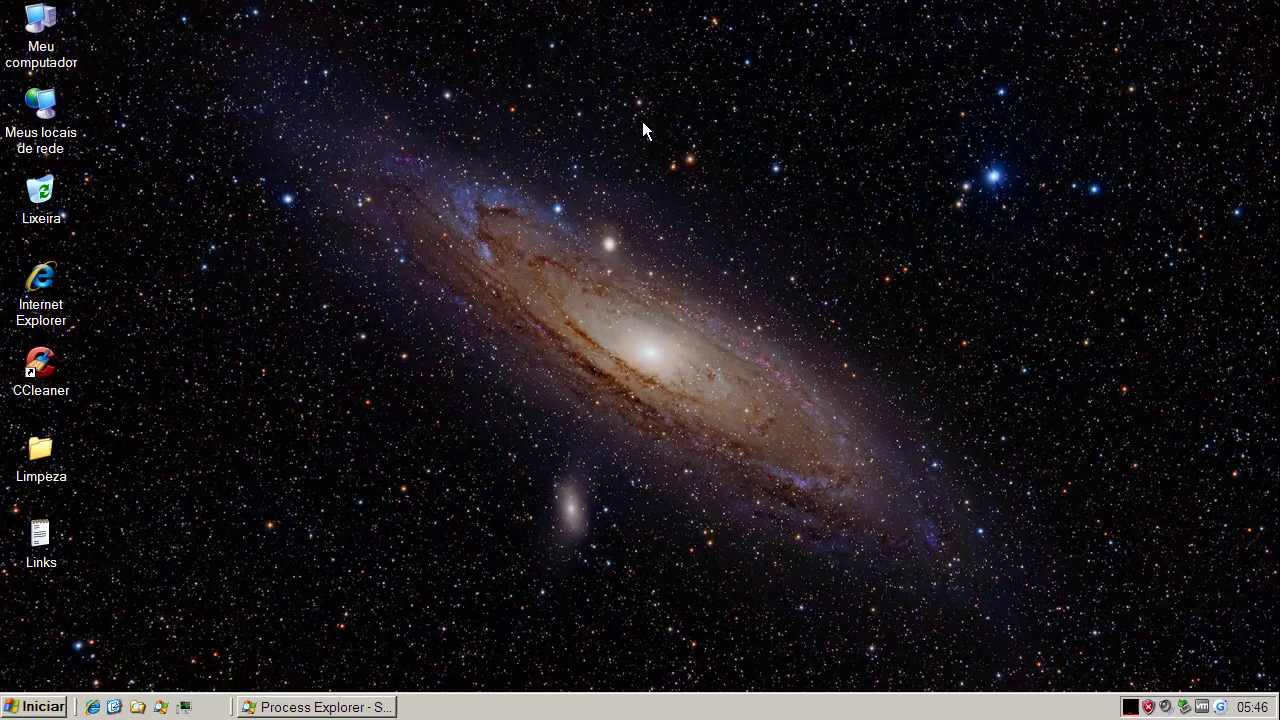
Open the Links text file on the desktop, copy the link www1.e-soso.com/pop/Loader_forqd508.exe, and minimize the file.
double_click(41, 536)
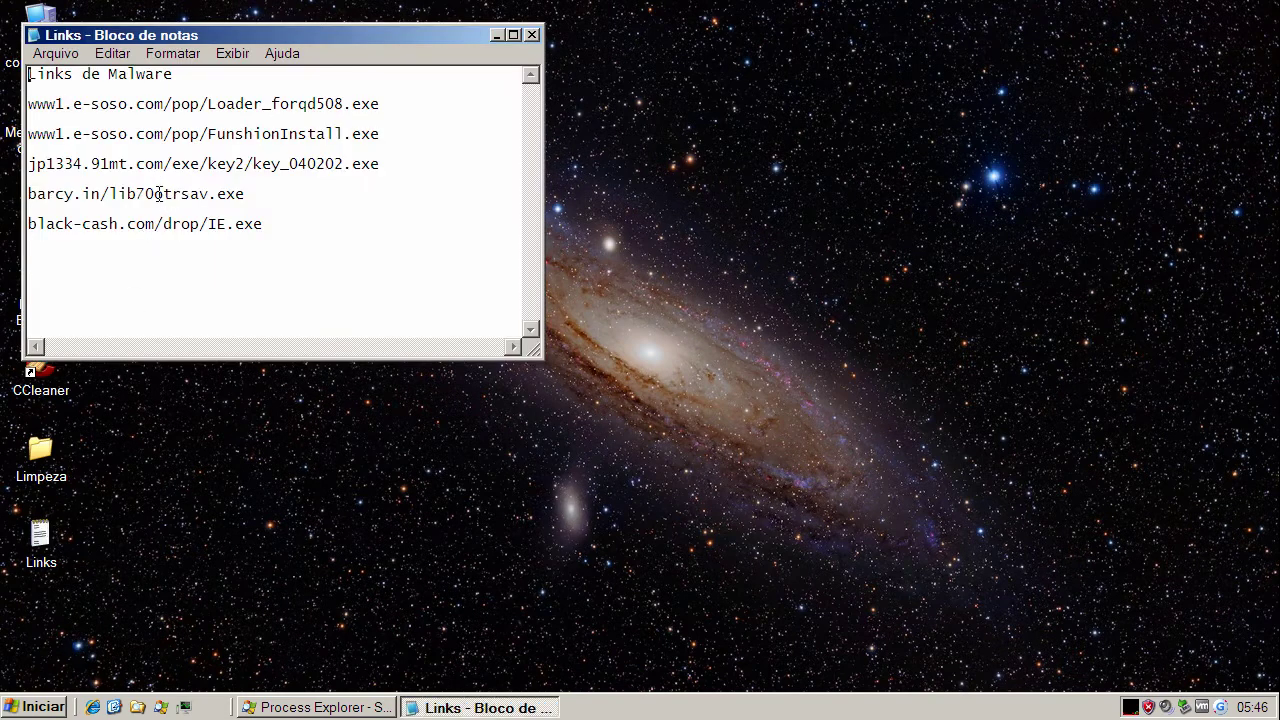
double_click(182, 103)
right_click(178, 102)
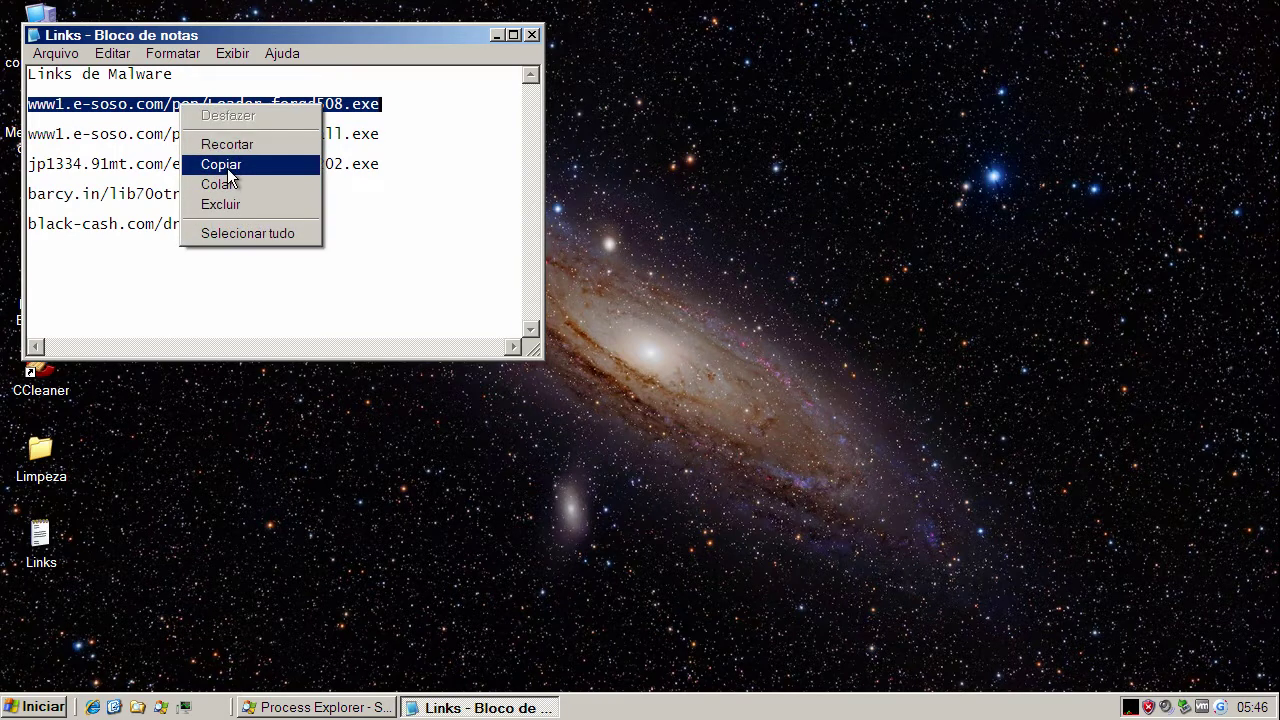
click(205, 163)
click(497, 35)
Launch Internet Explorer and let GeSWall isolate it from the rest of the system.
click(93, 707)
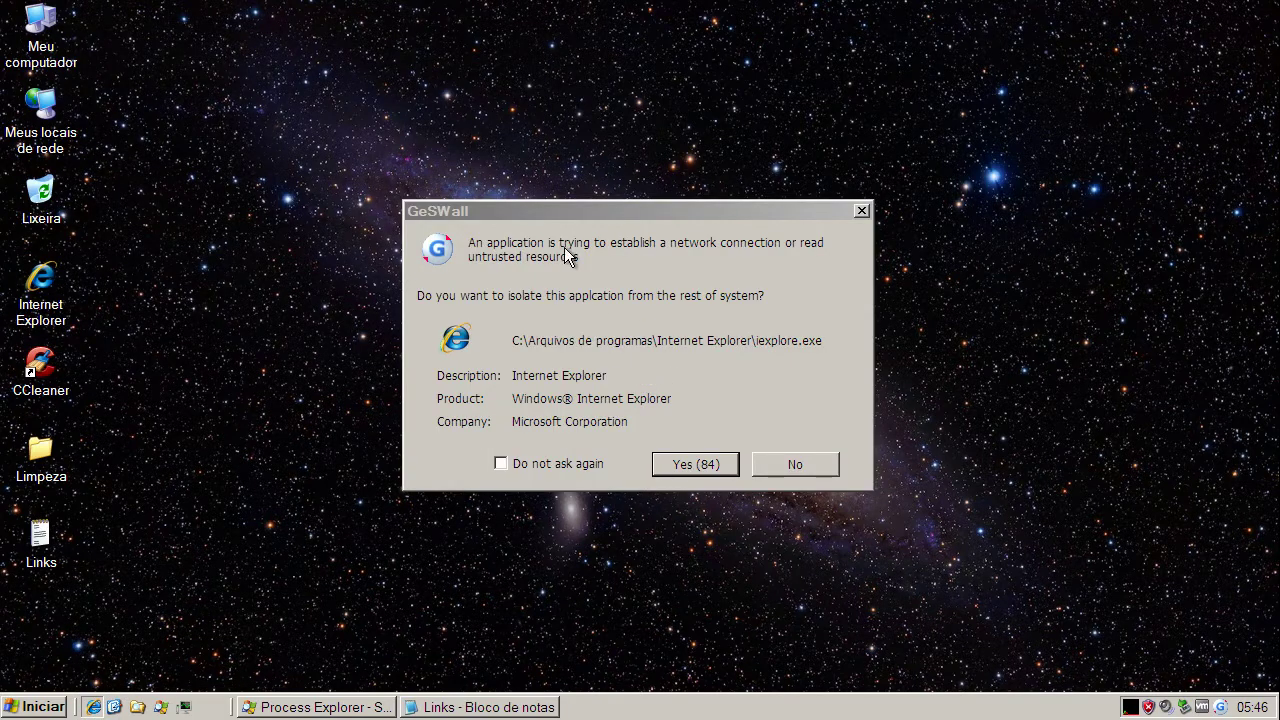
click(568, 207)
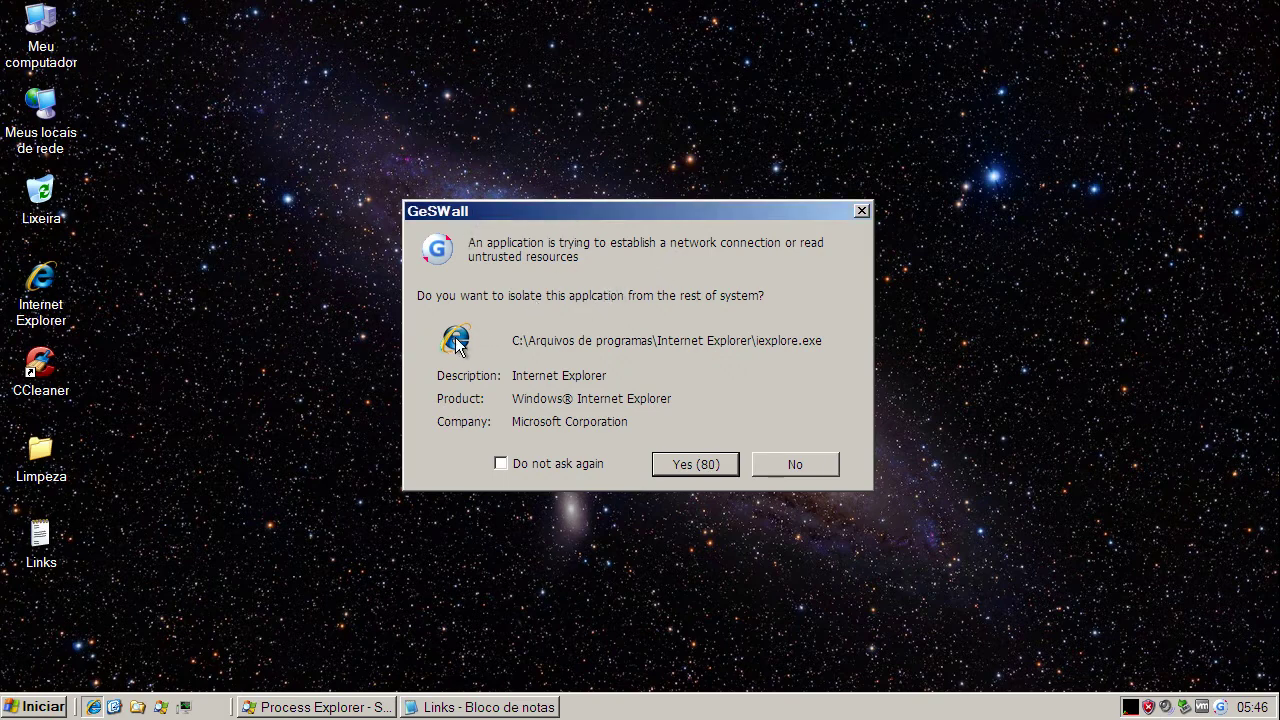
click(712, 466)
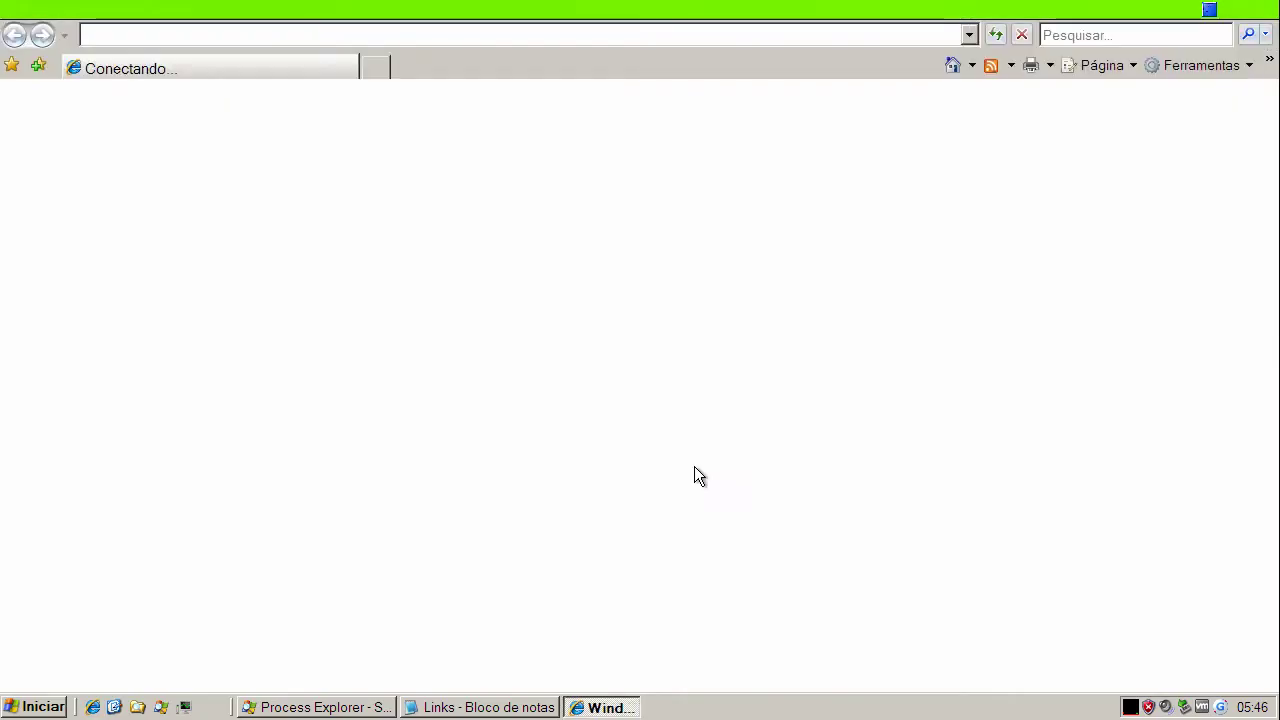
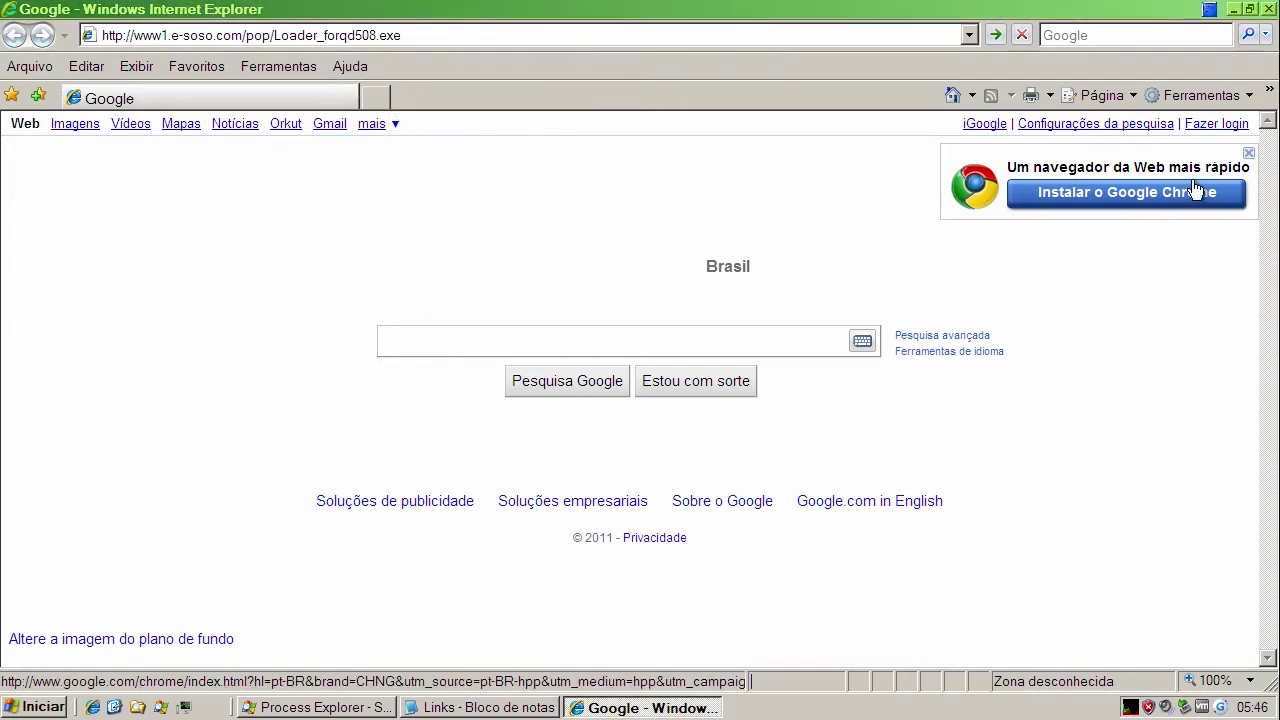
Load www1.e-soso.com/pop/Loader_forqd508.exe in the isolated browser and run the downloaded file, accepting the security warning.
key(Return)
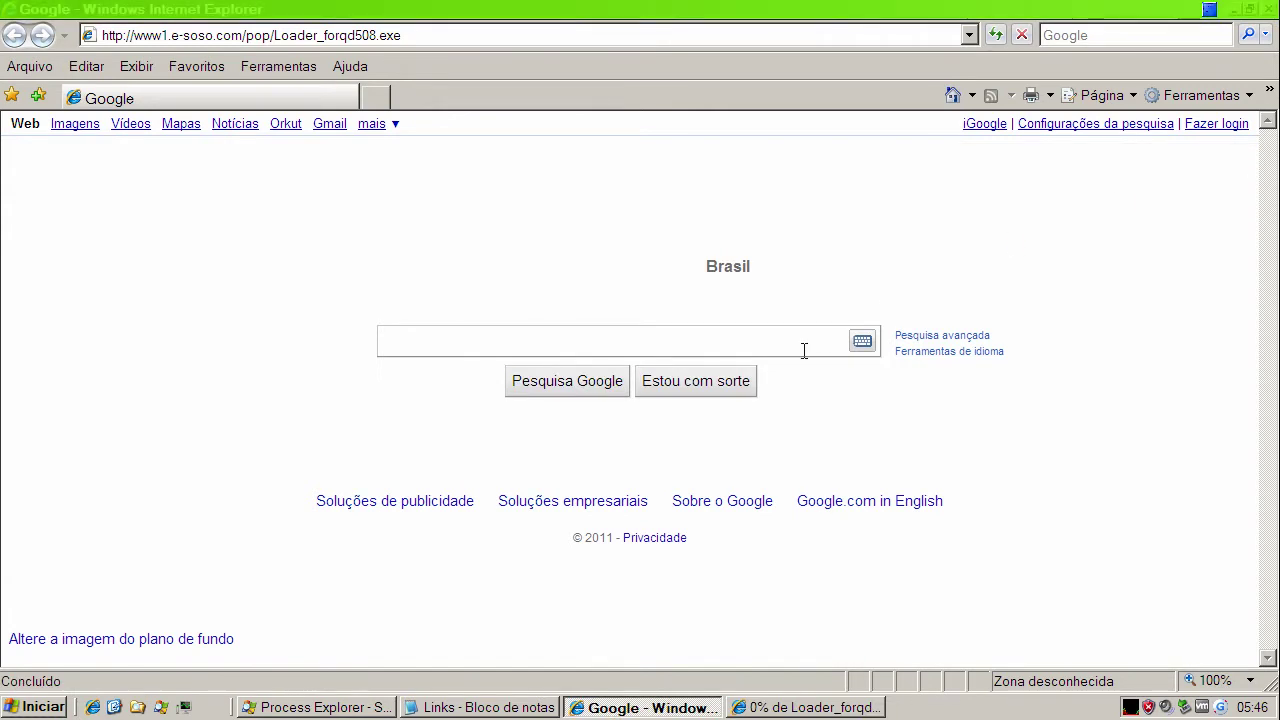
click(812, 706)
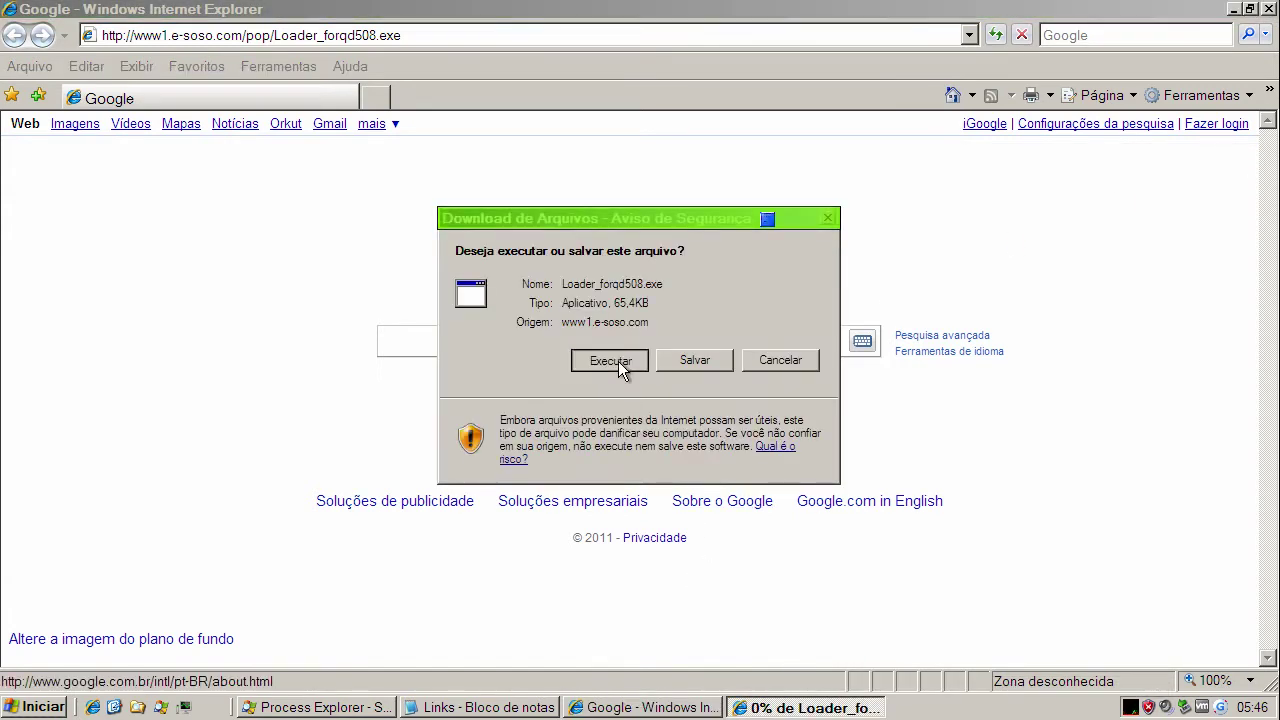
click(618, 362)
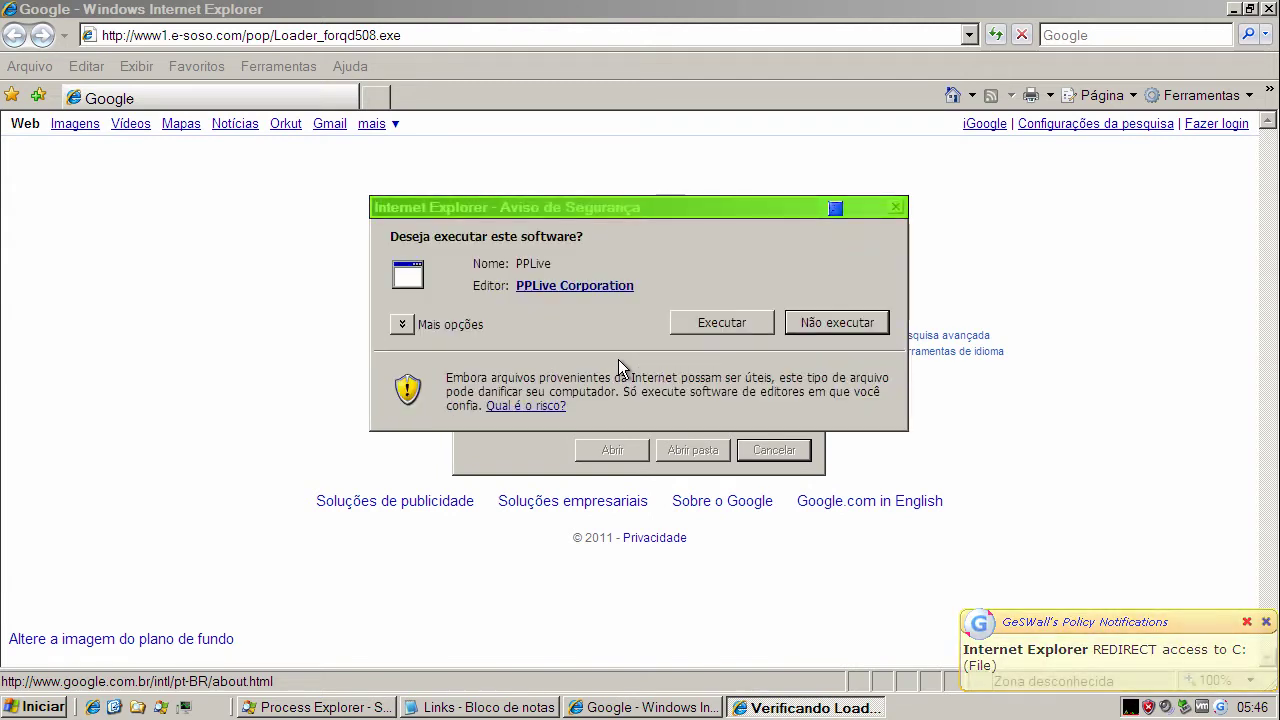
click(699, 321)
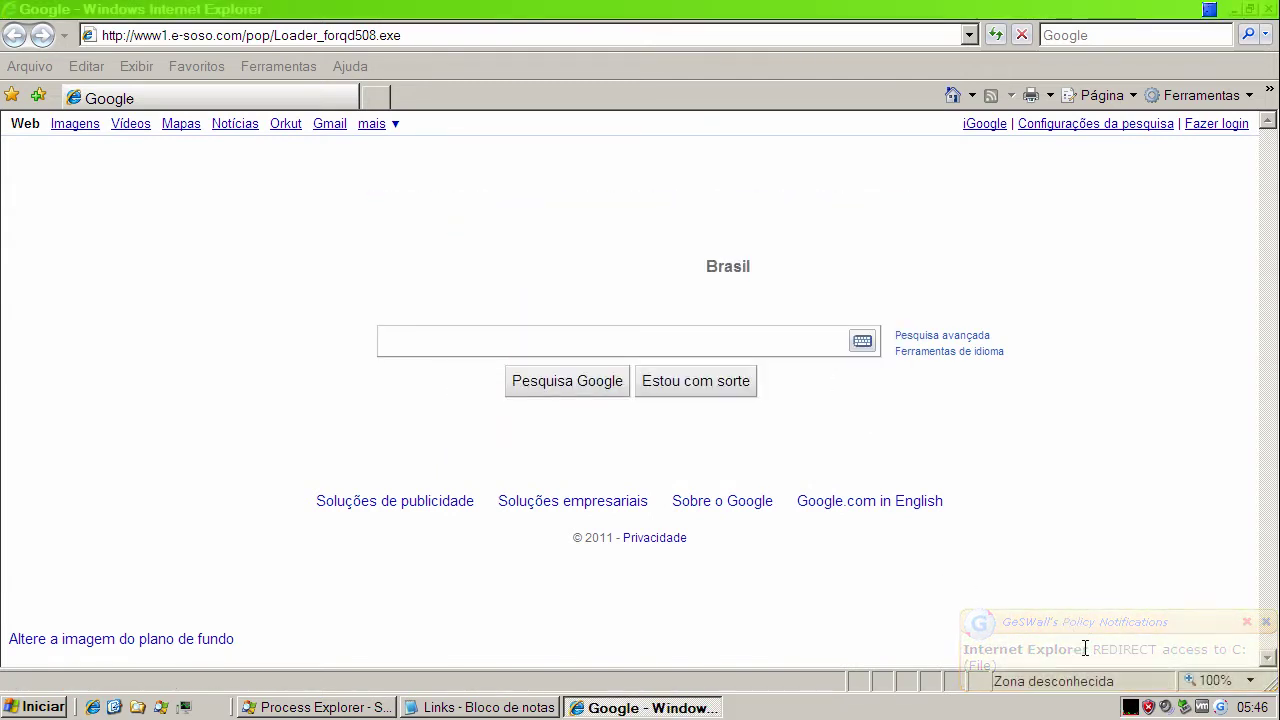
Copy the link www1.e-soso.com/pop/FunshionInstall.exe from the Links text file and load the home page in the isolated browser.
click(446, 705)
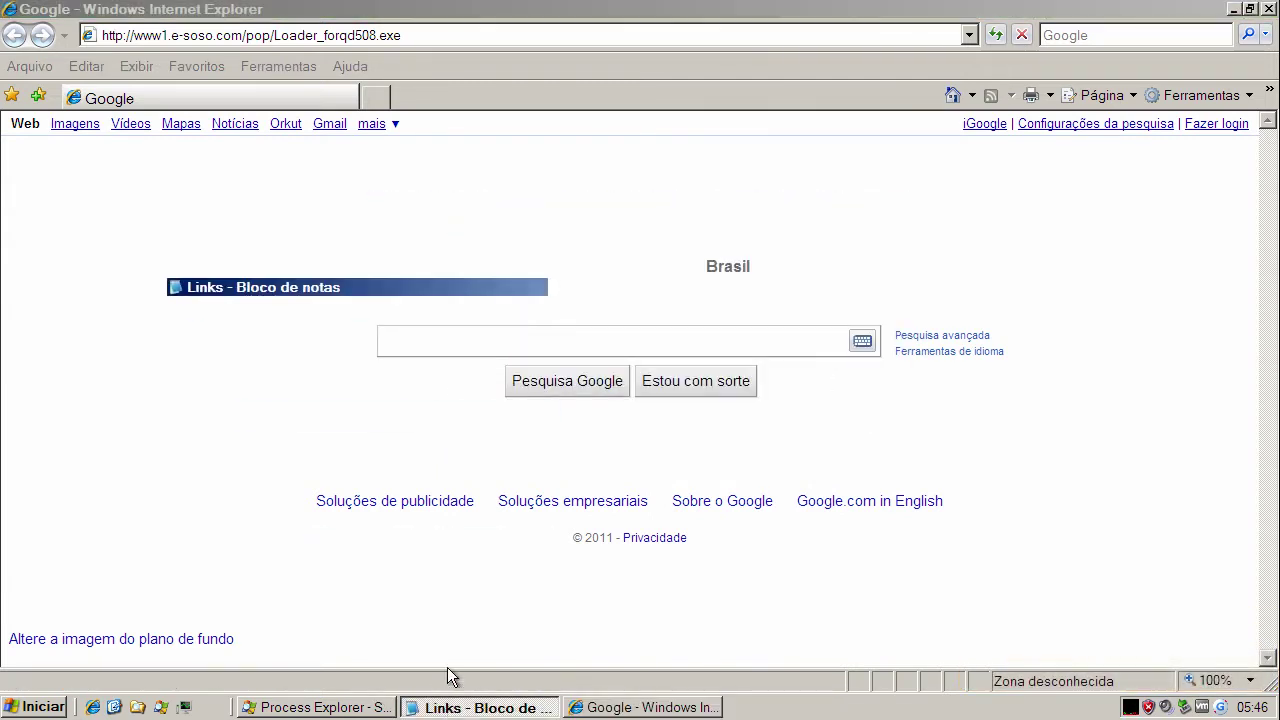
double_click(226, 134)
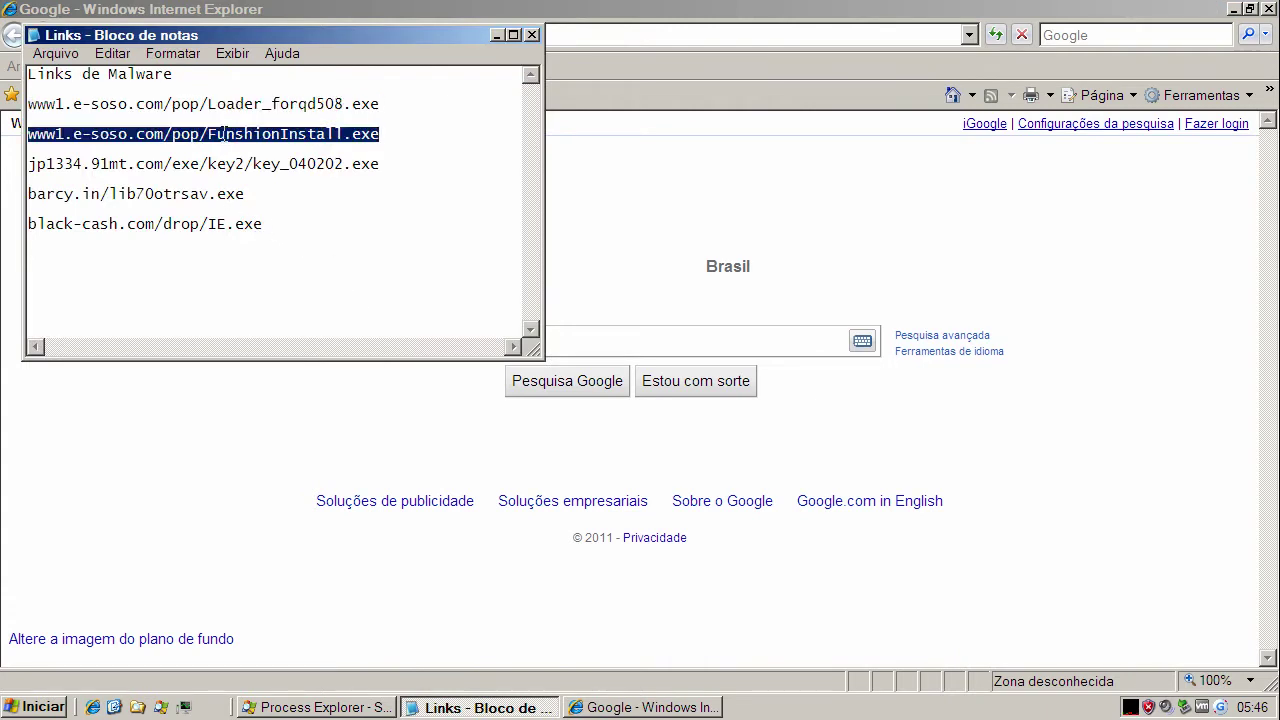
right_click(226, 136)
click(266, 196)
click(499, 34)
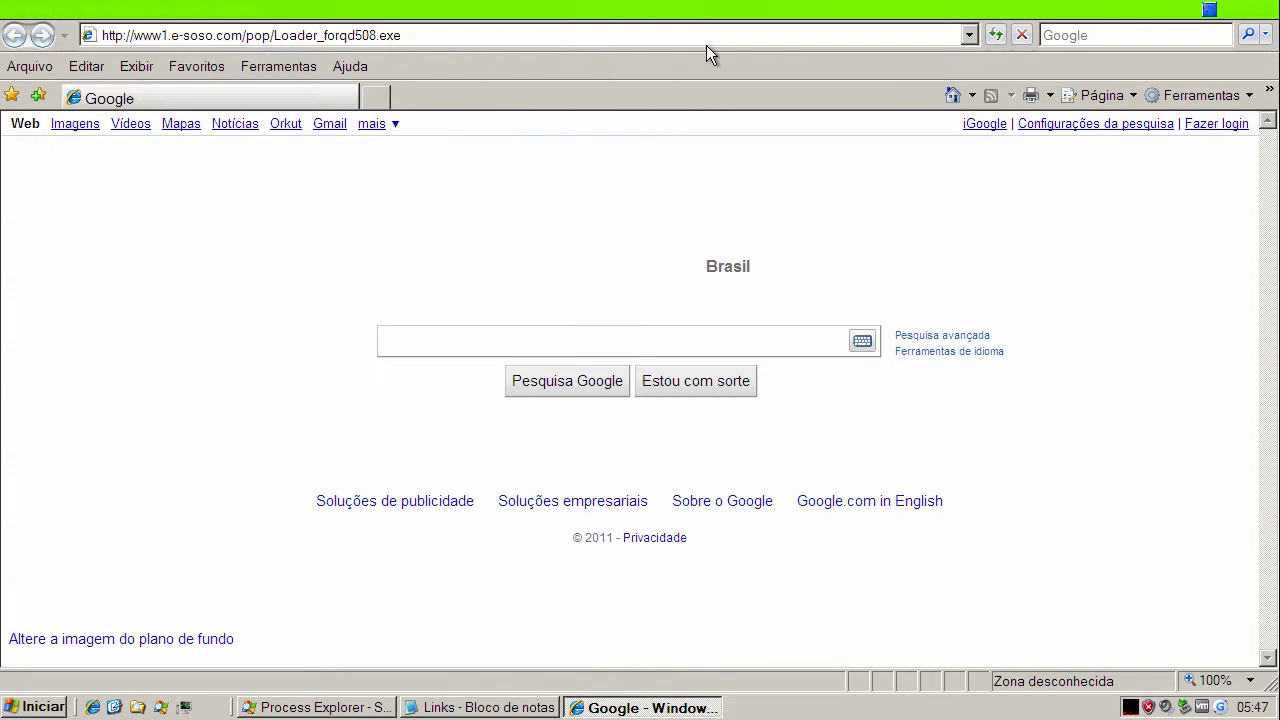
click(955, 94)
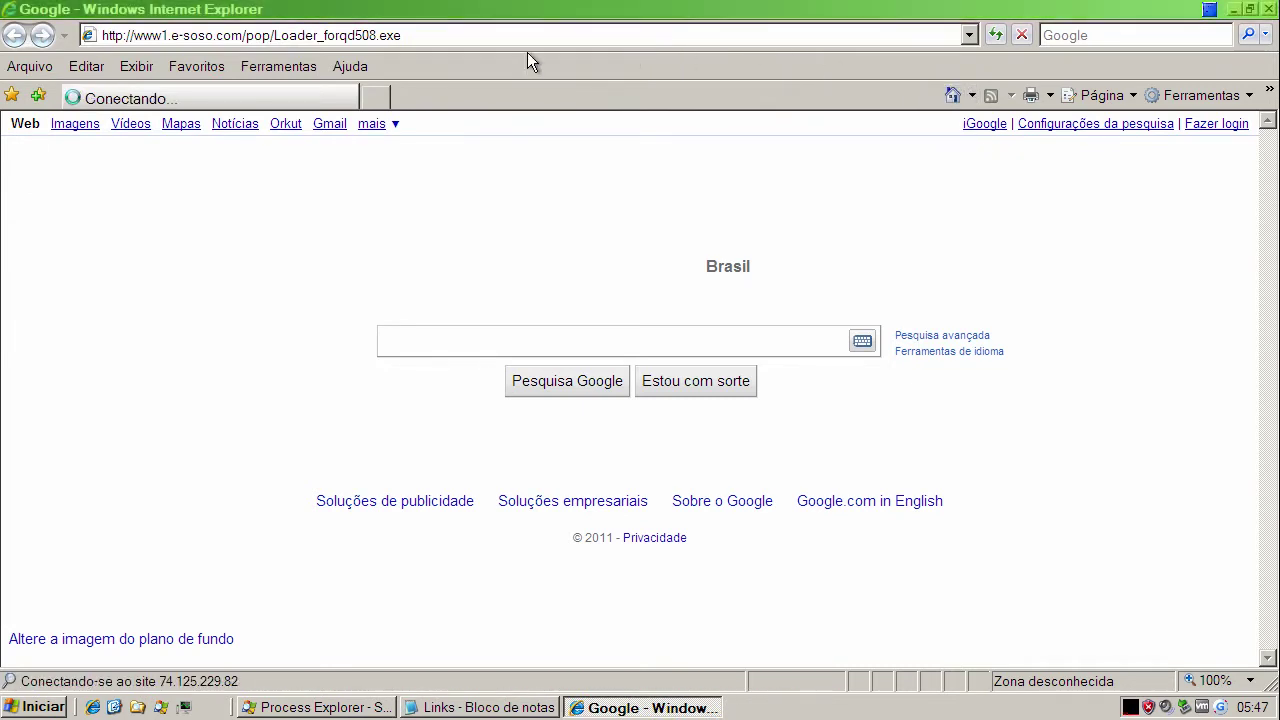
Load www1.e-soso.com/pop/FunshionInstall.exe in the isolated browser and choose to run the file, starting its download.
click(363, 34)
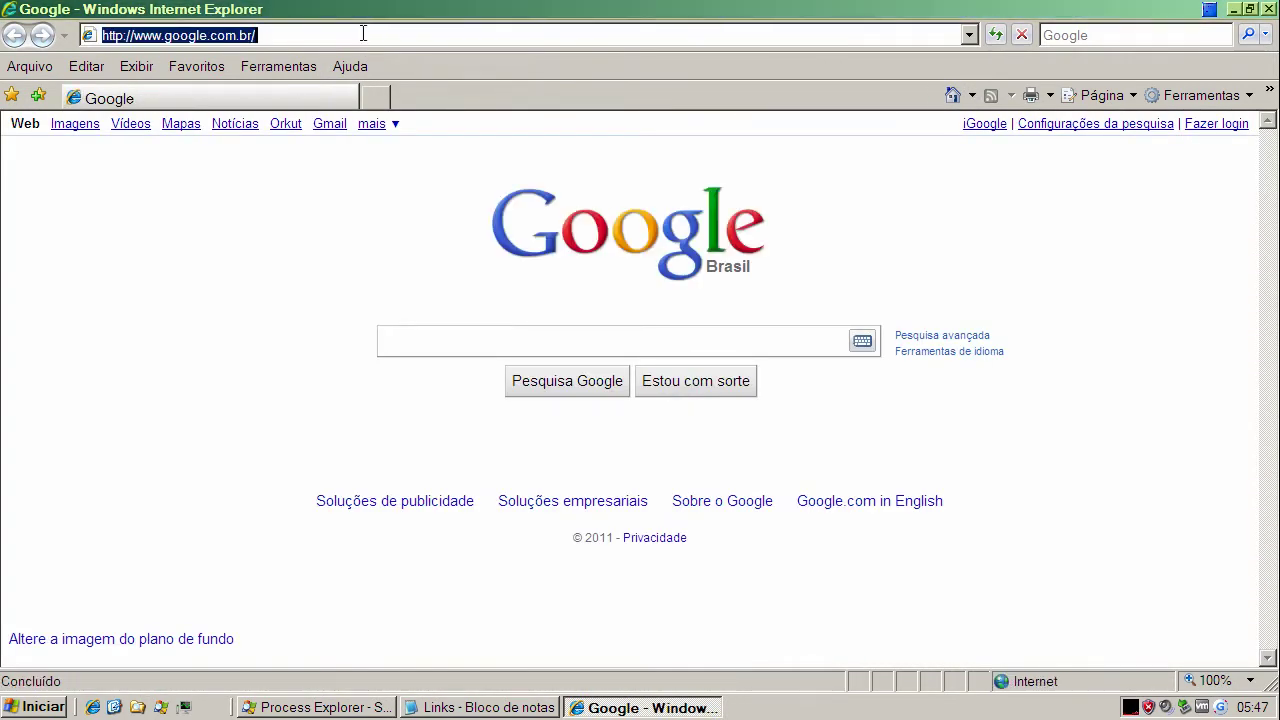
key(ctrl+v)
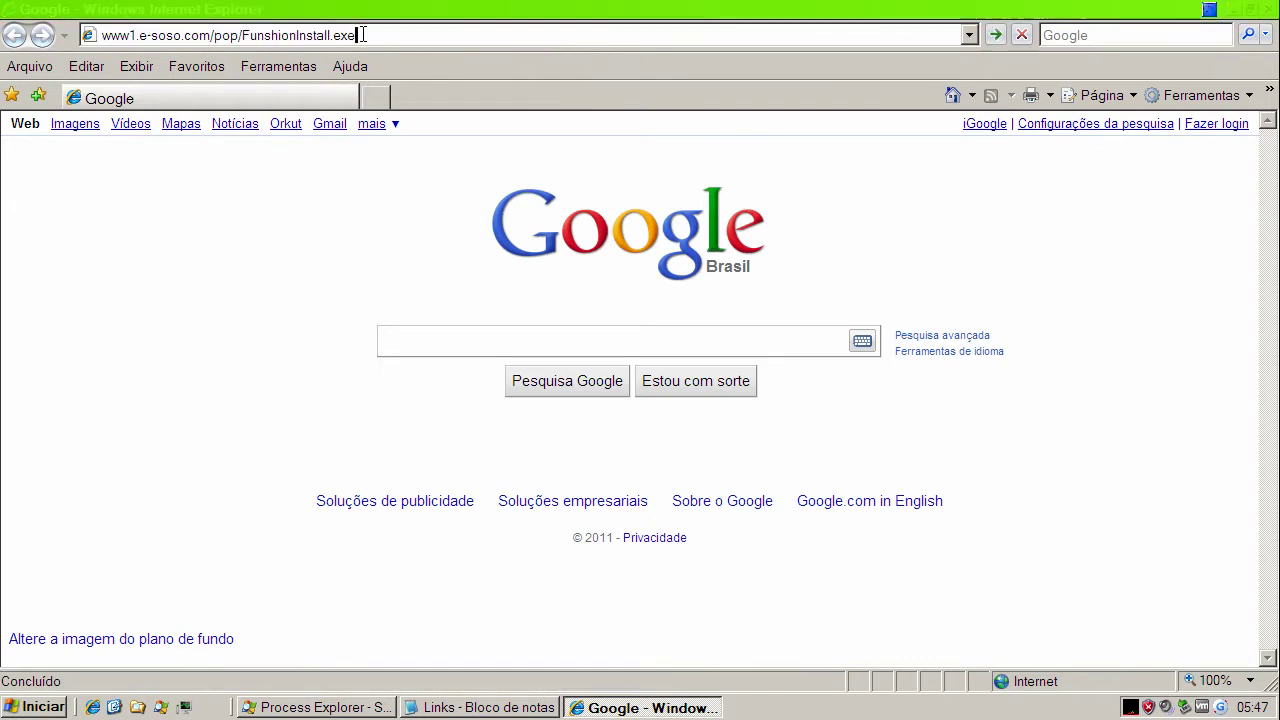
key(Return)
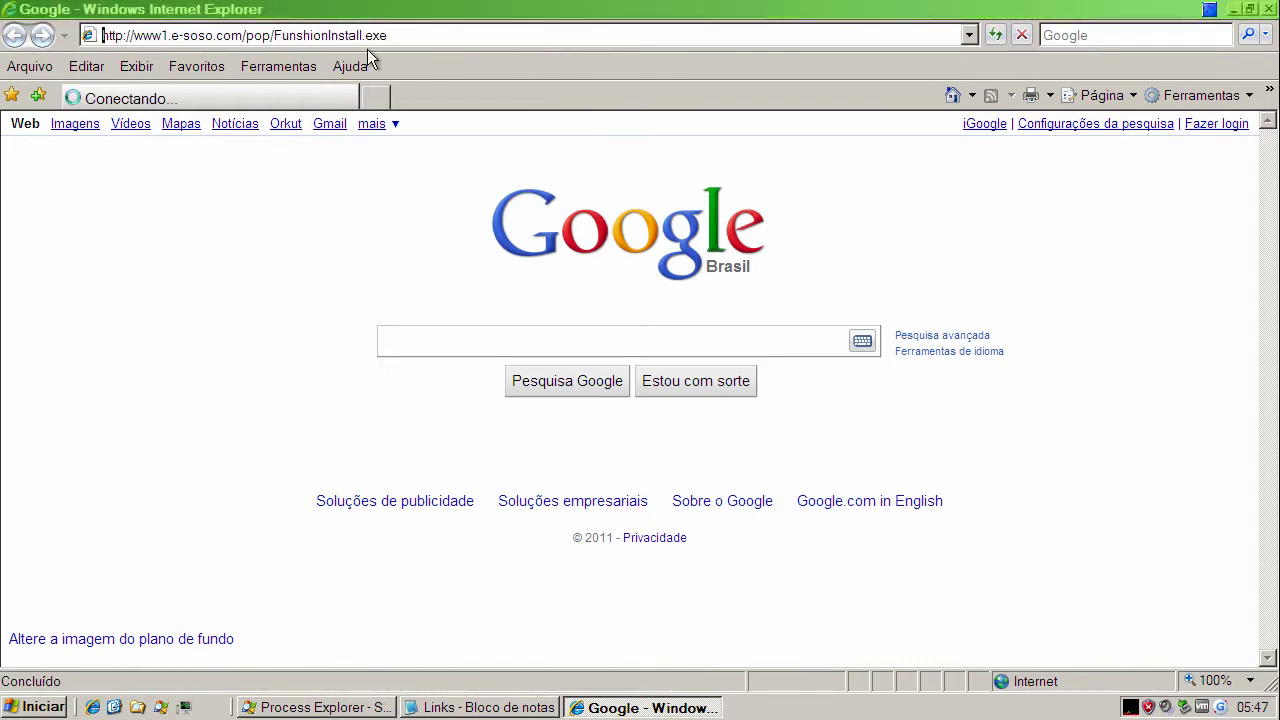
click(606, 357)
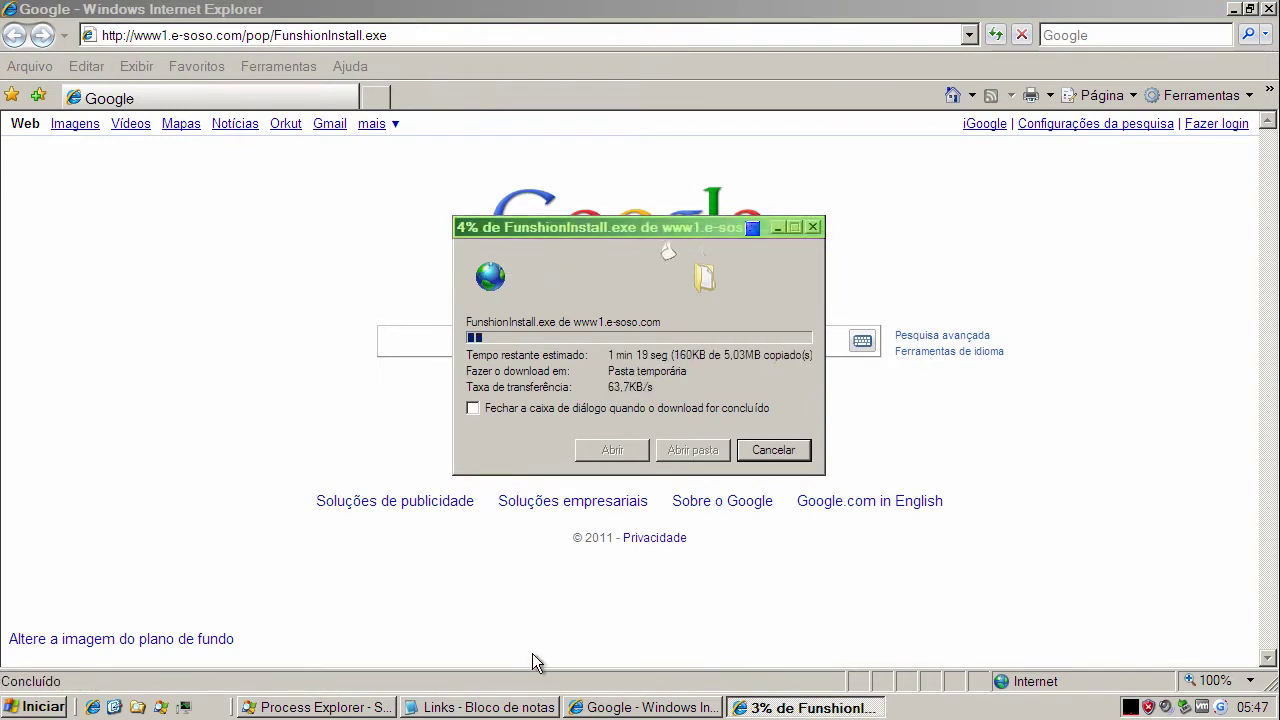
Copy the link jp1334.91mt.com/exe/key2/key_040202.exe from the Links text file and minimize the file.
click(524, 692)
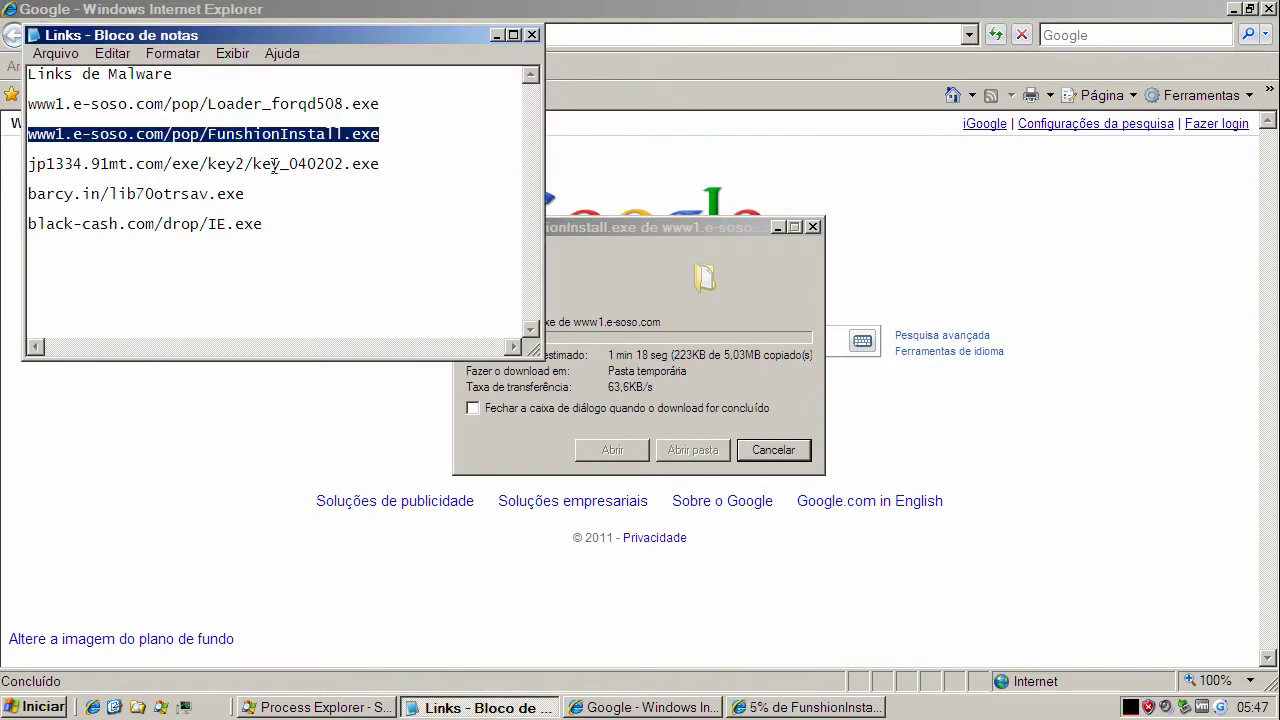
triple_click(274, 166)
right_click(274, 166)
click(312, 228)
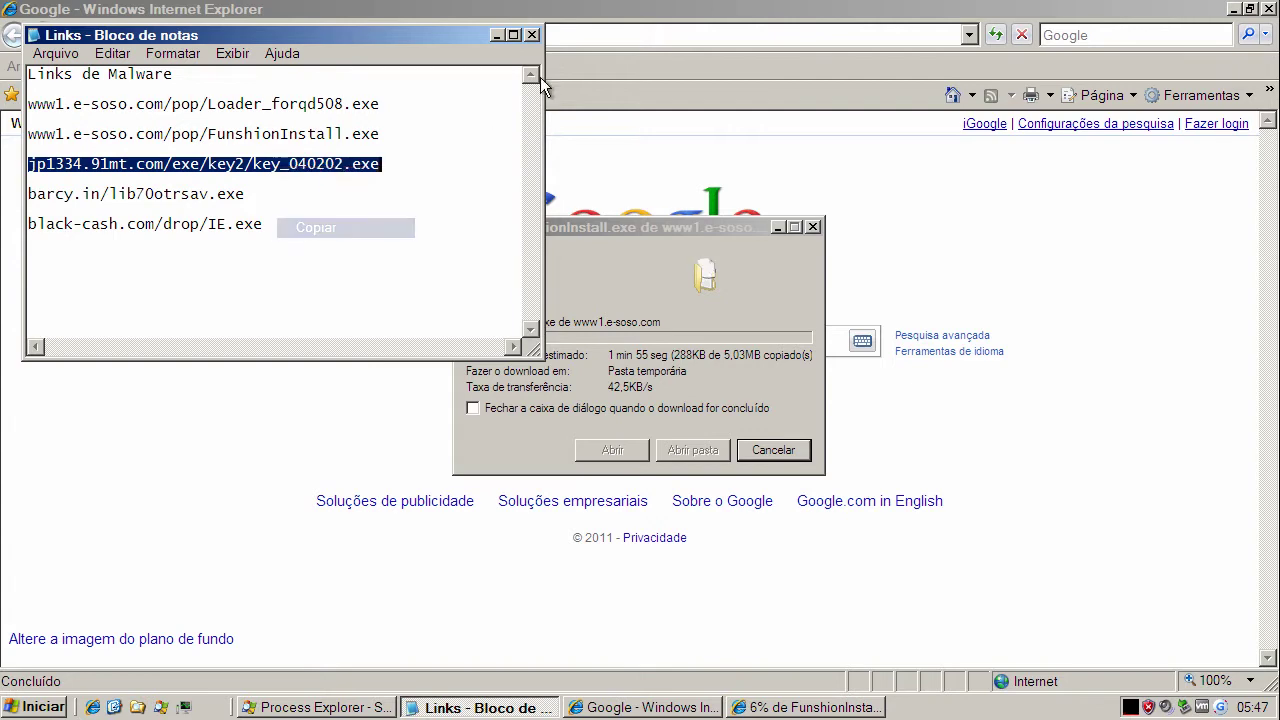
click(496, 35)
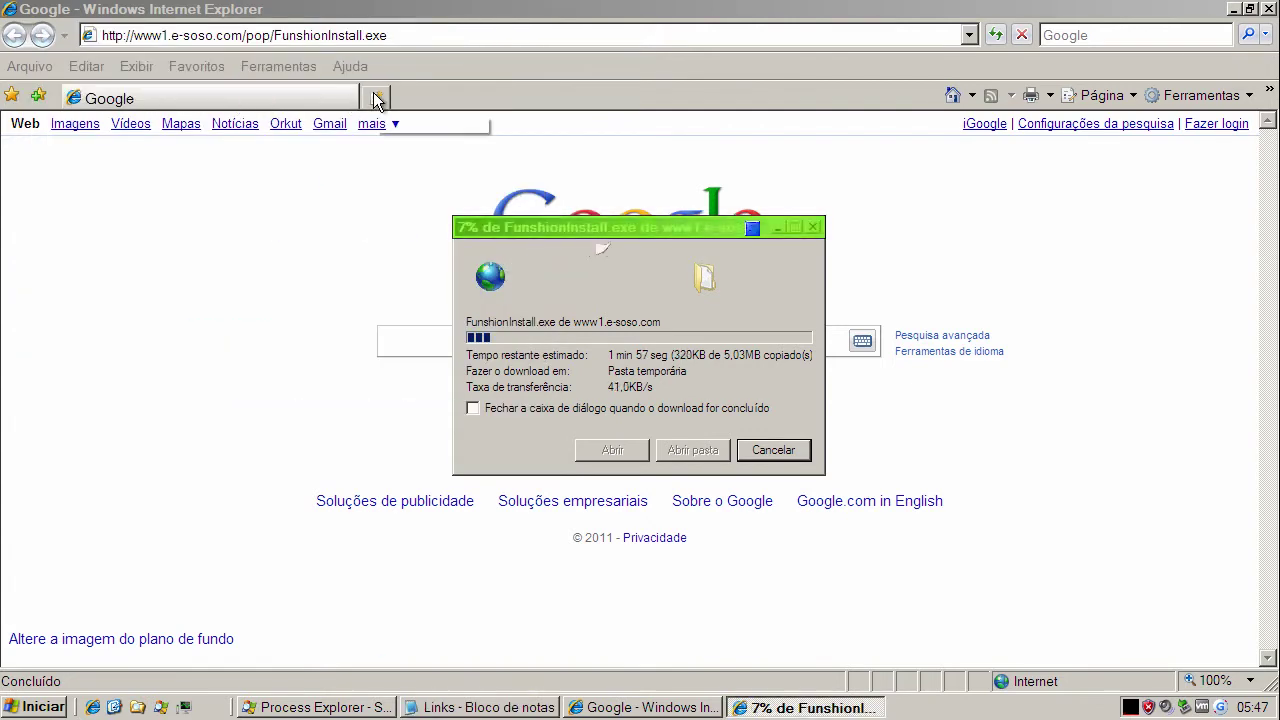
Load jp1334.91mt.com/exe/key2/key_040202.exe in a new tab of the isolated browser and choose to run the file.
click(376, 98)
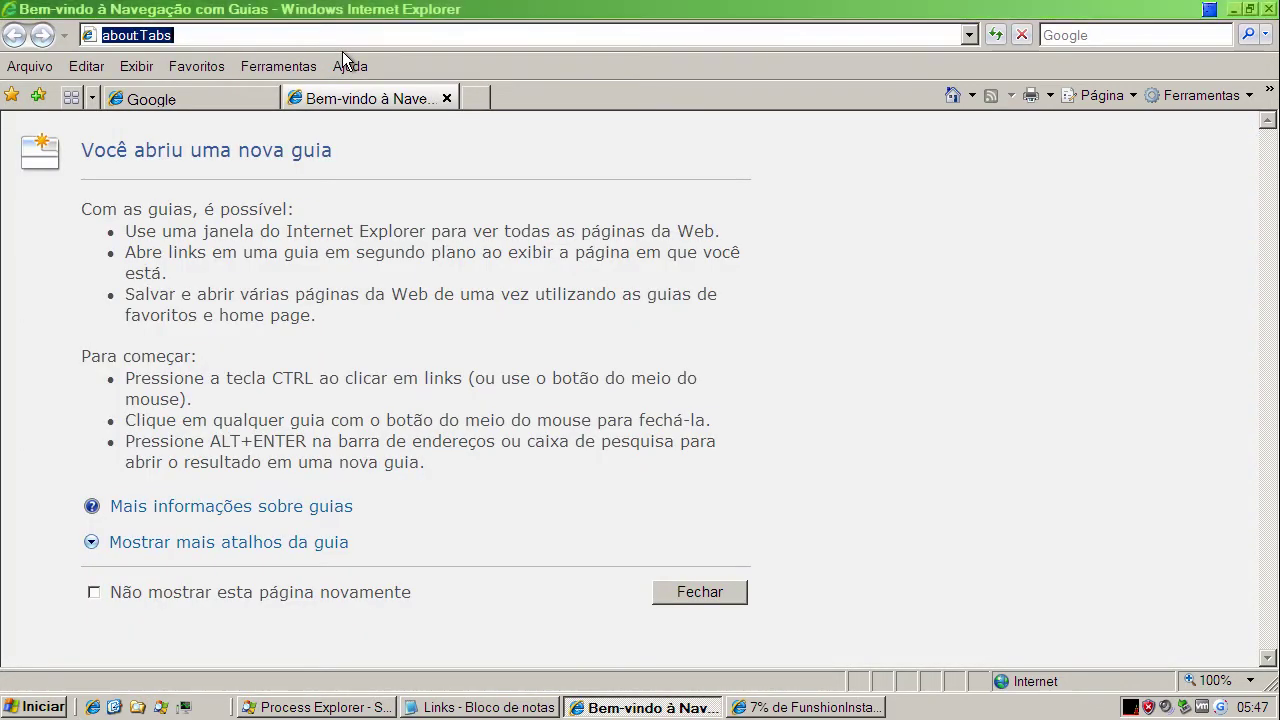
key(ctrl+v)
key(Return)
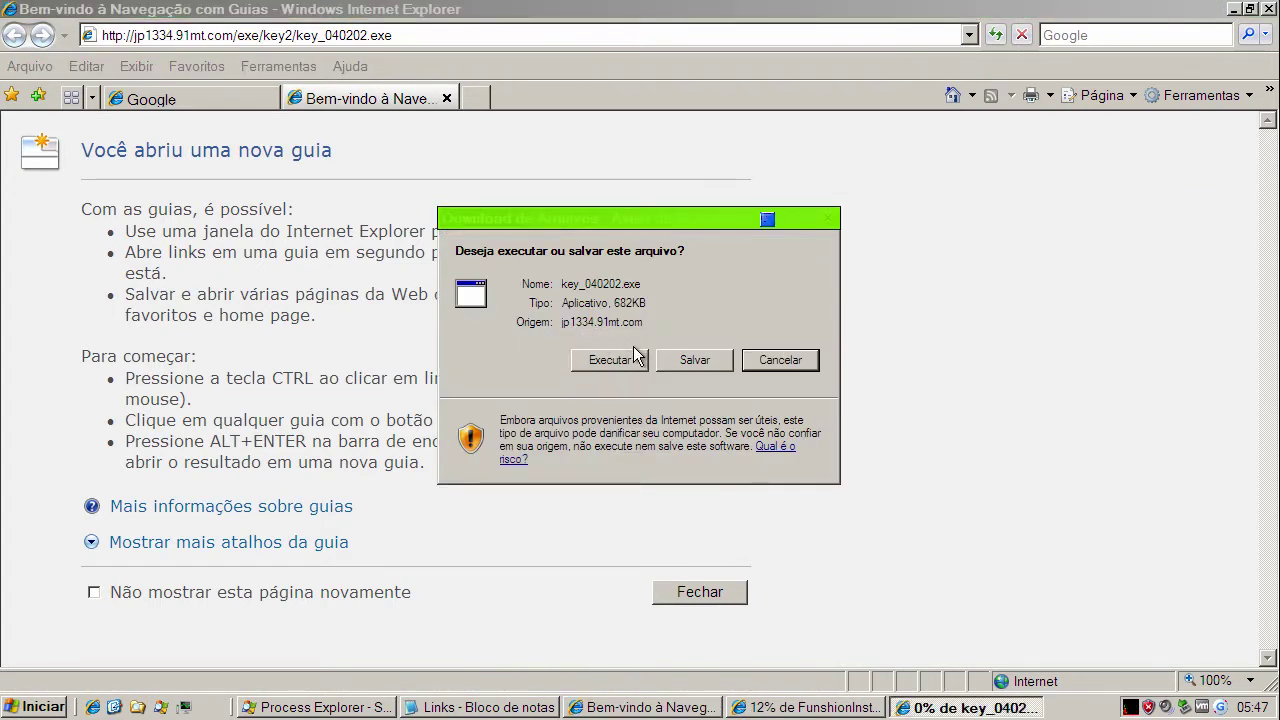
click(625, 360)
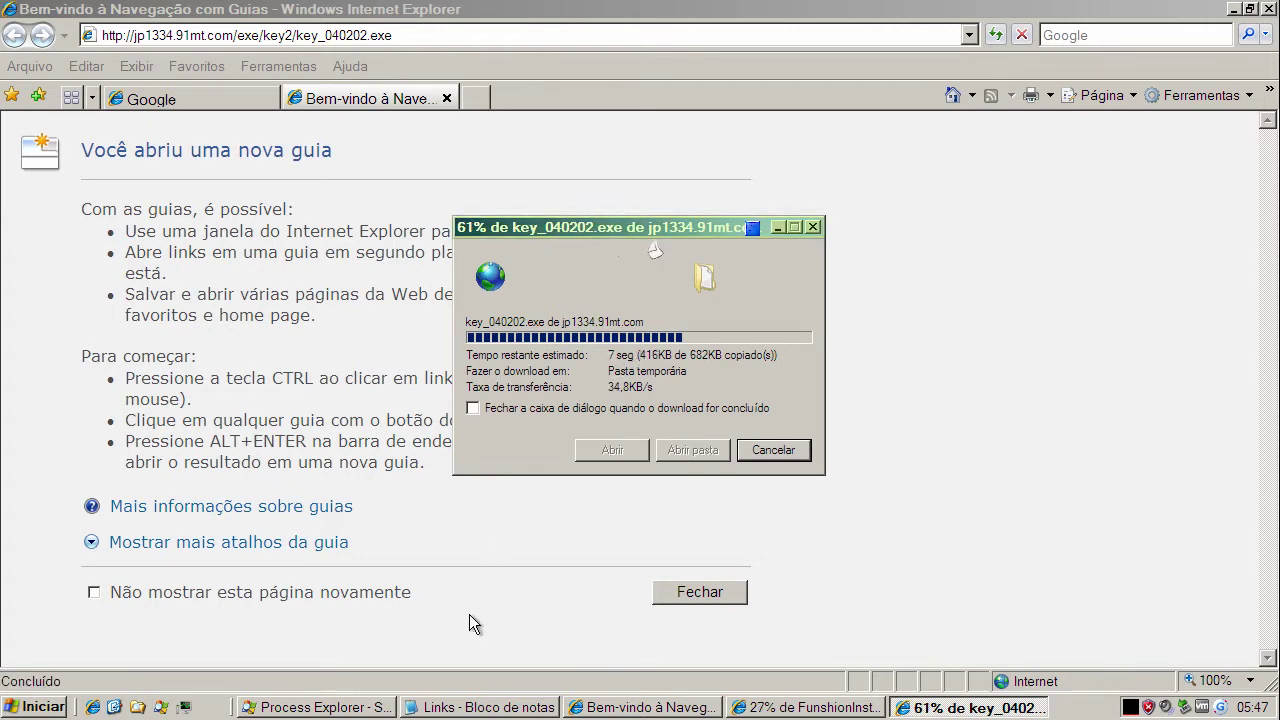
Copy the link barcy.in/lib70otrsav.exe from the Links text file and decline the Simplified Chinese language pack installation.
click(445, 706)
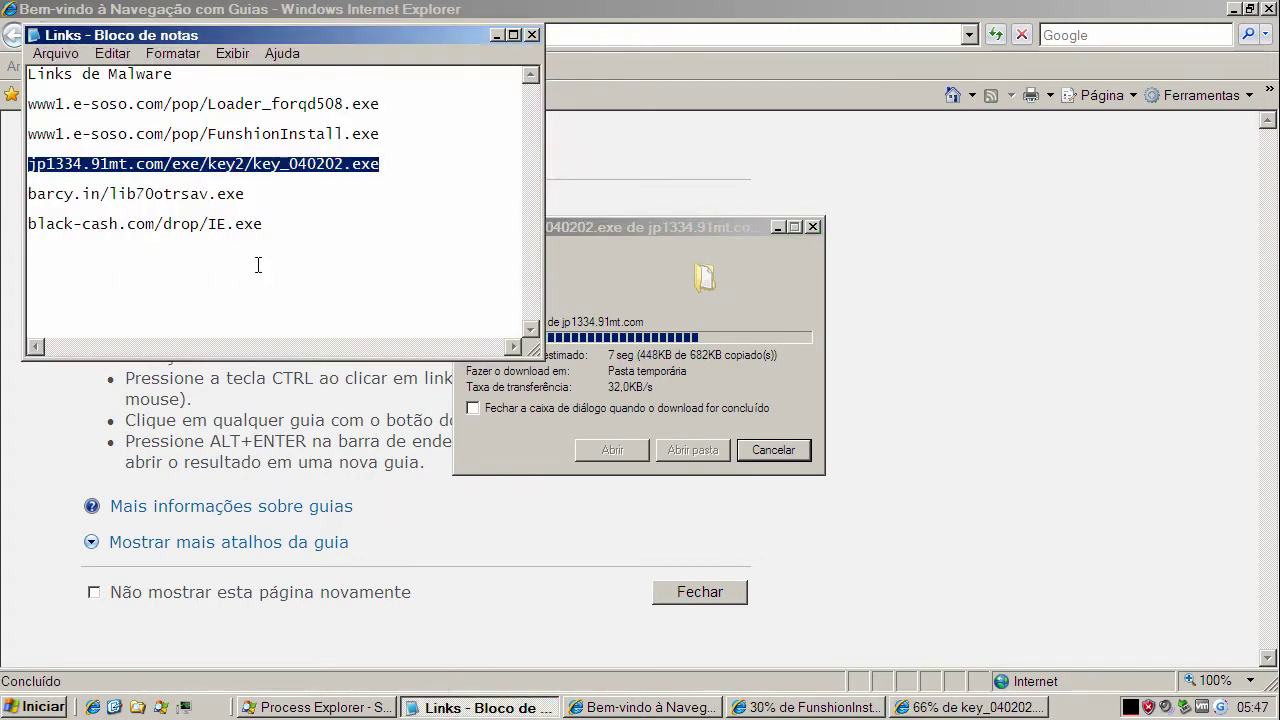
double_click(222, 194)
right_click(222, 194)
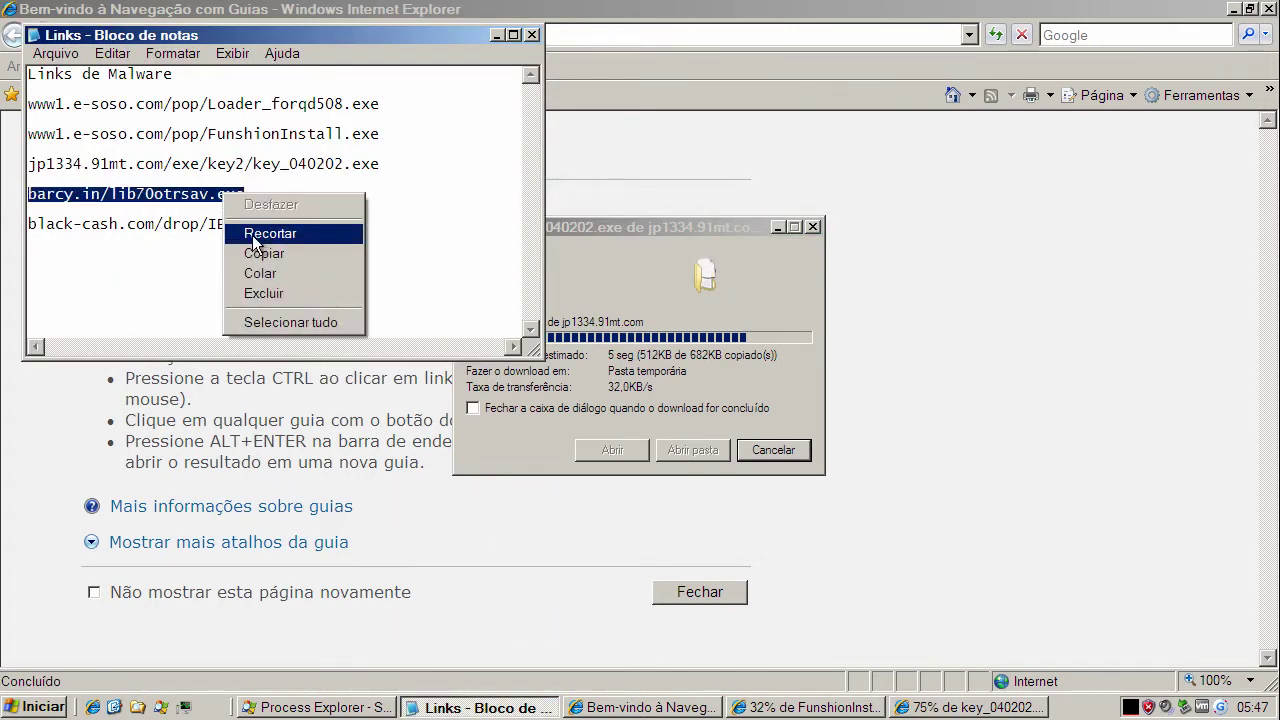
click(270, 249)
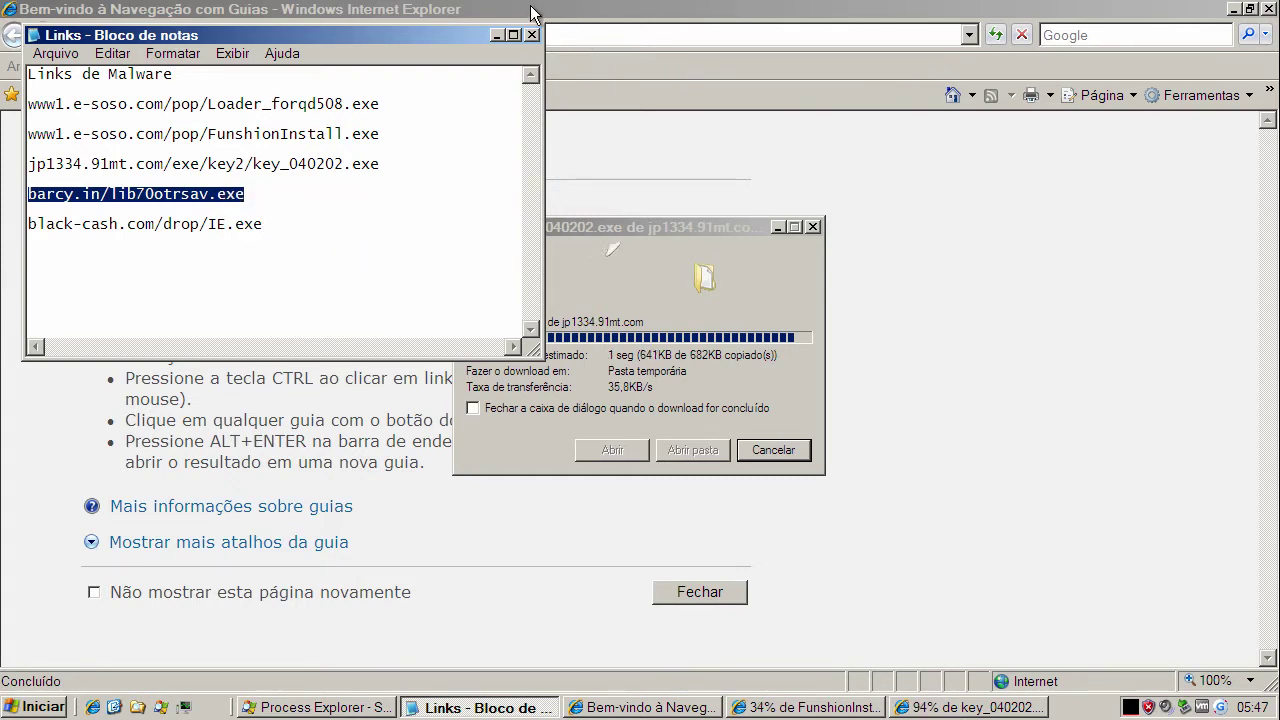
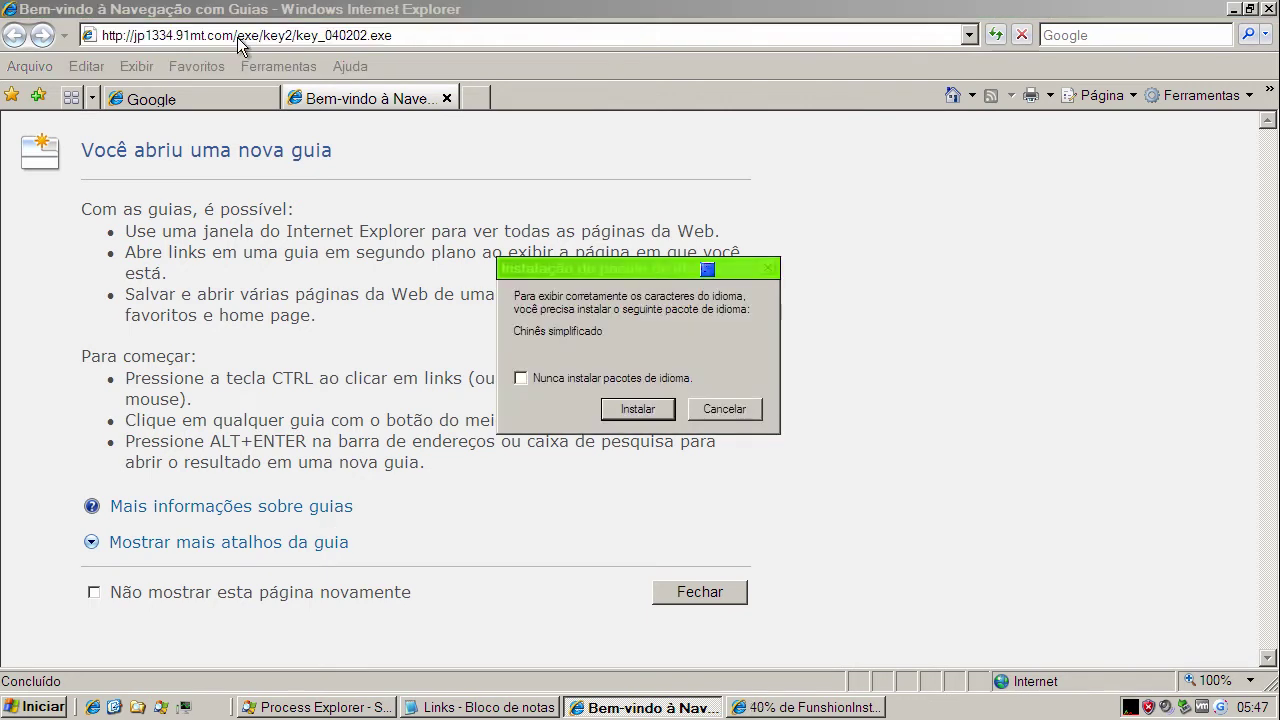
click(700, 410)
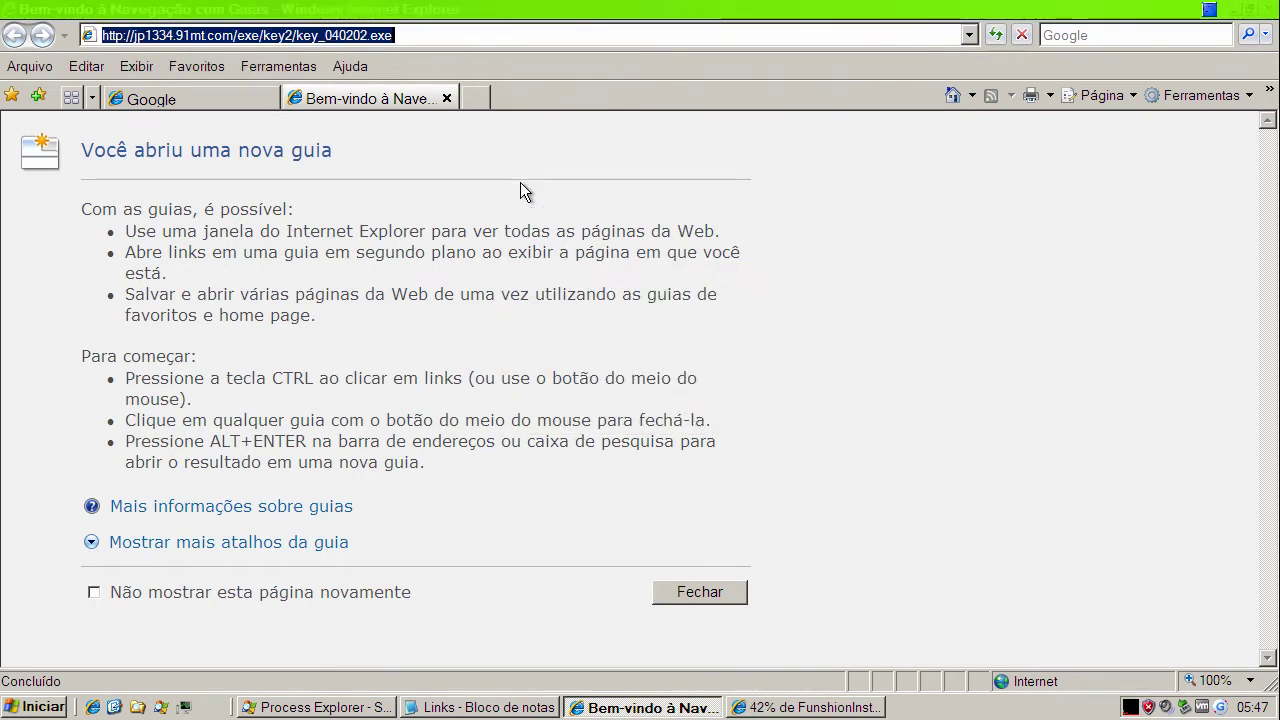
Replace the address in the second tab of the isolated browser with barcy.in/lib70otrsav.exe and load it.
right_click(293, 25)
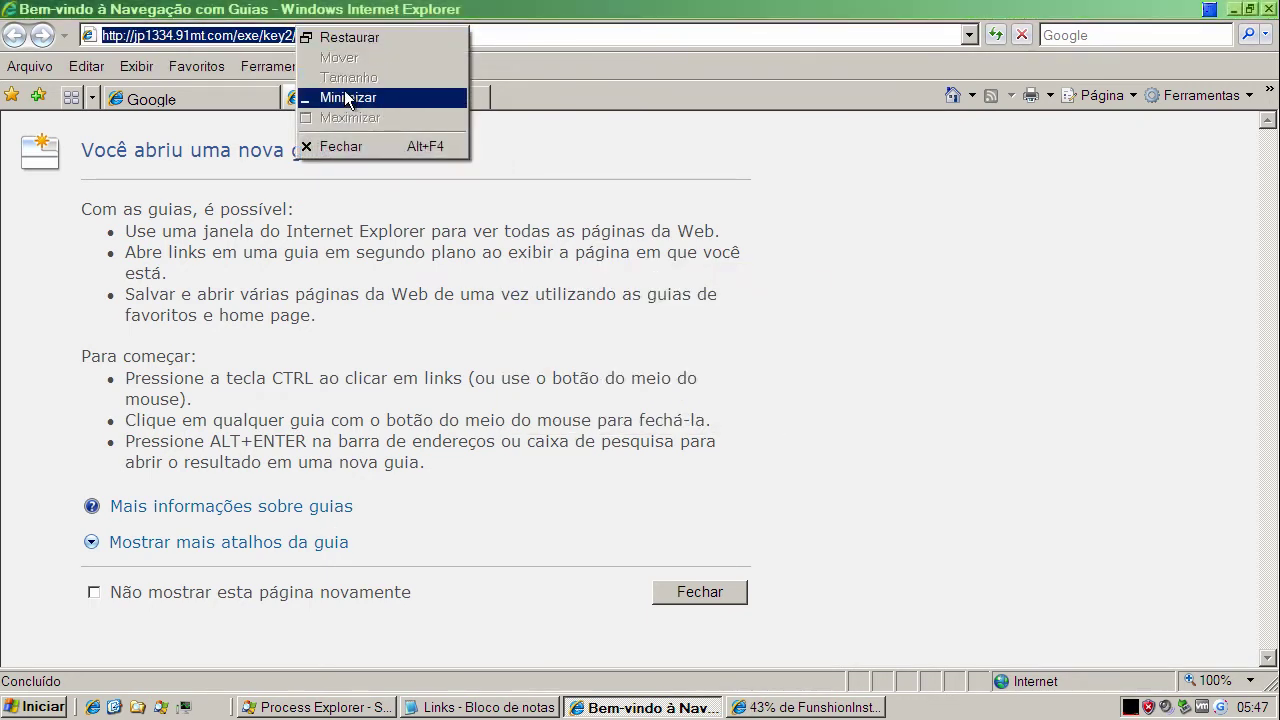
click(287, 38)
triple_click(203, 37)
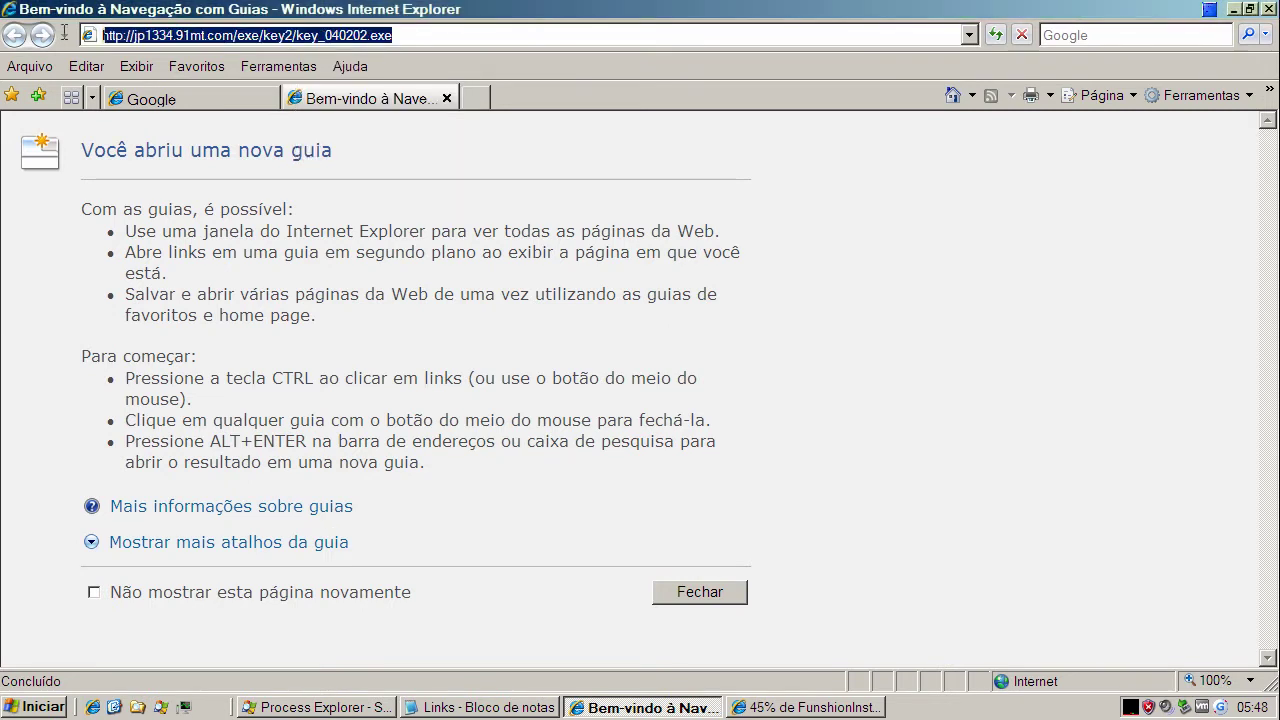
right_click(203, 37)
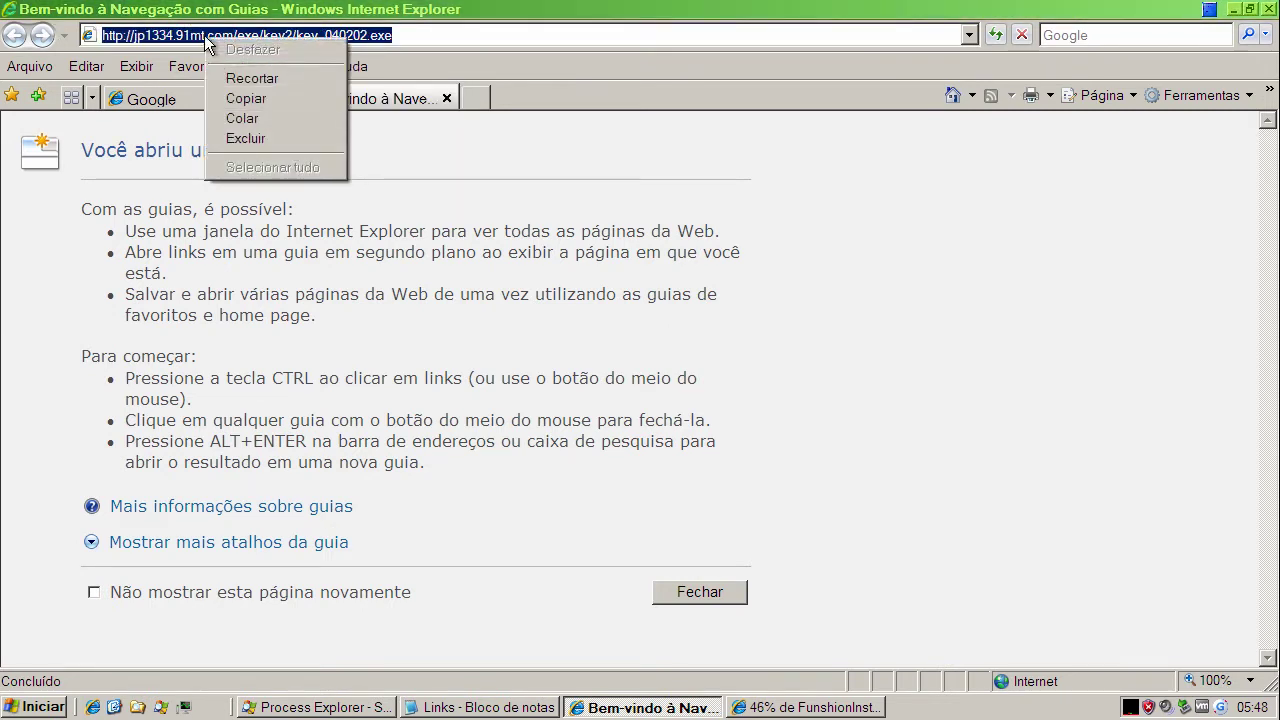
click(251, 112)
key(Return)
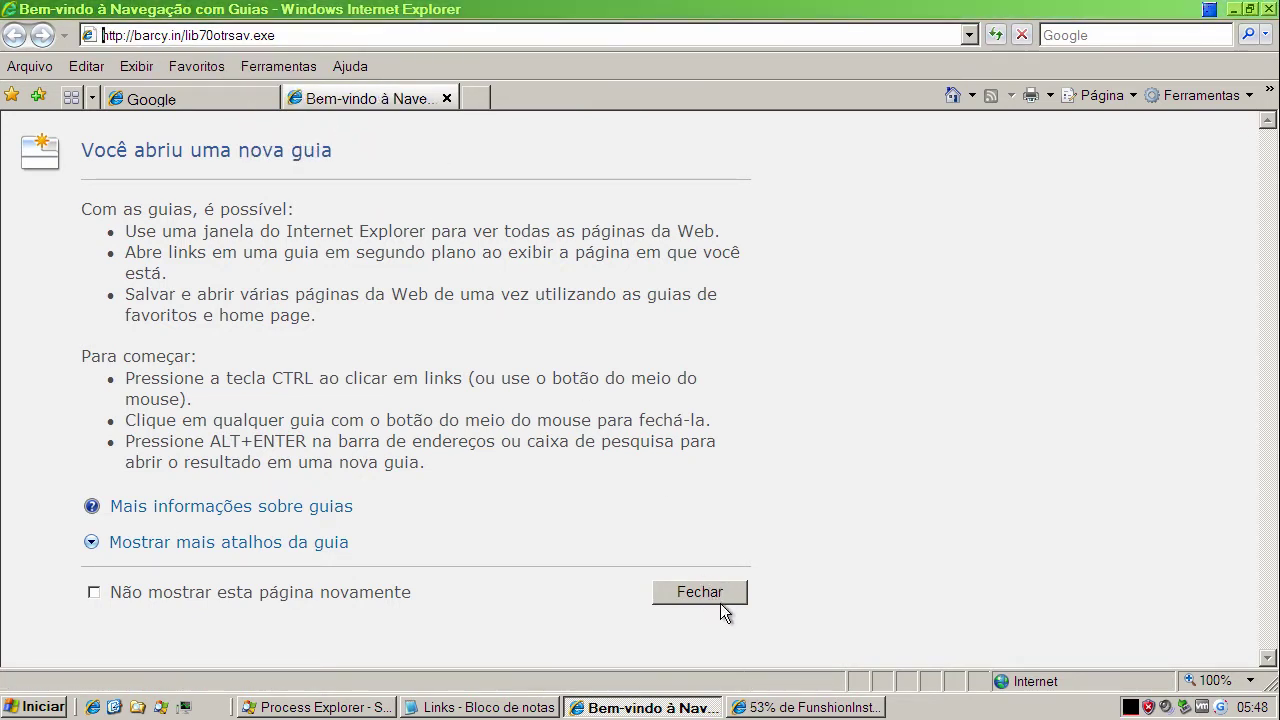
Run the downloaded lib70otrsav.exe, accepting the unverified publisher security warning.
click(624, 364)
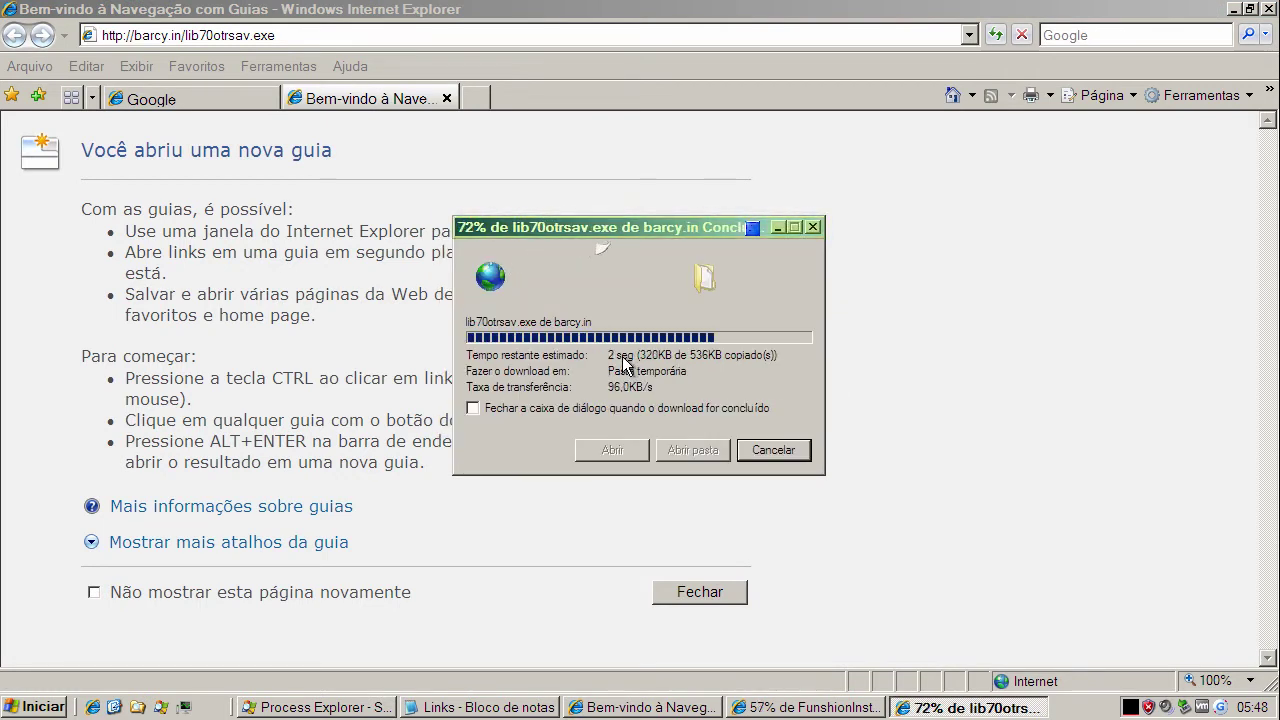
click(750, 361)
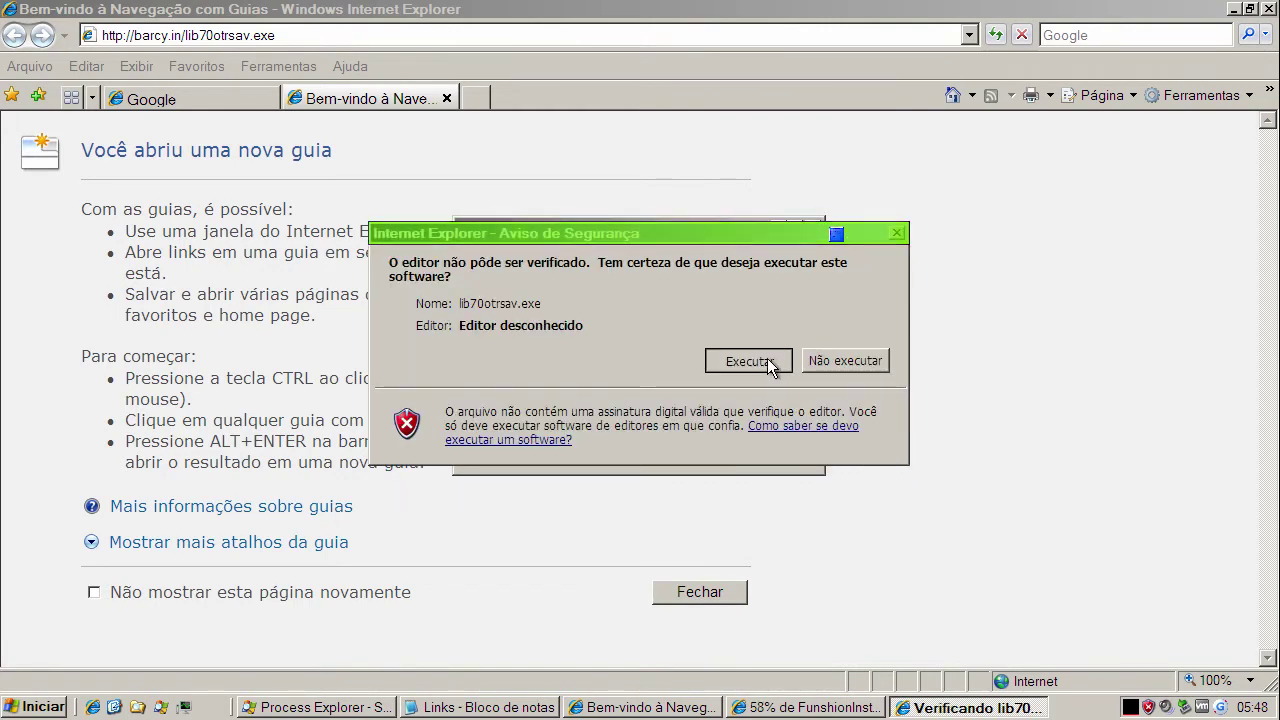
click(712, 367)
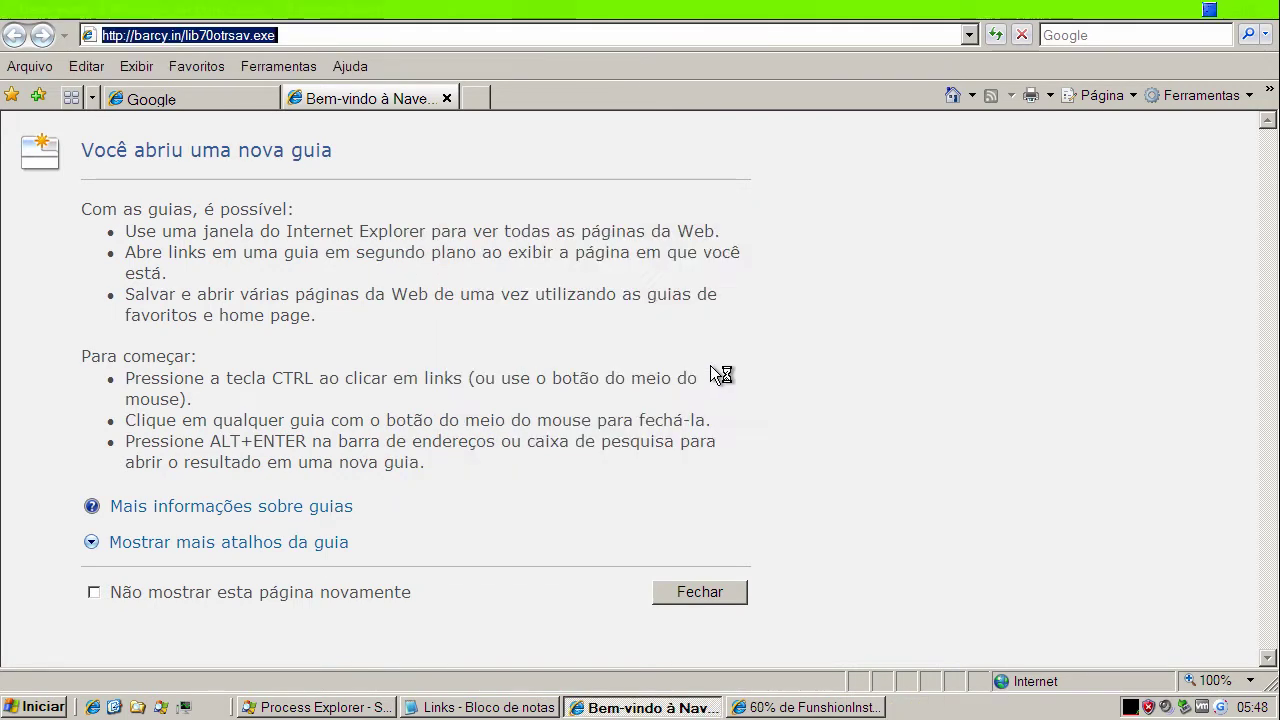
Select the link black-cash.com/drop/IE.exe in the Links text file.
click(530, 706)
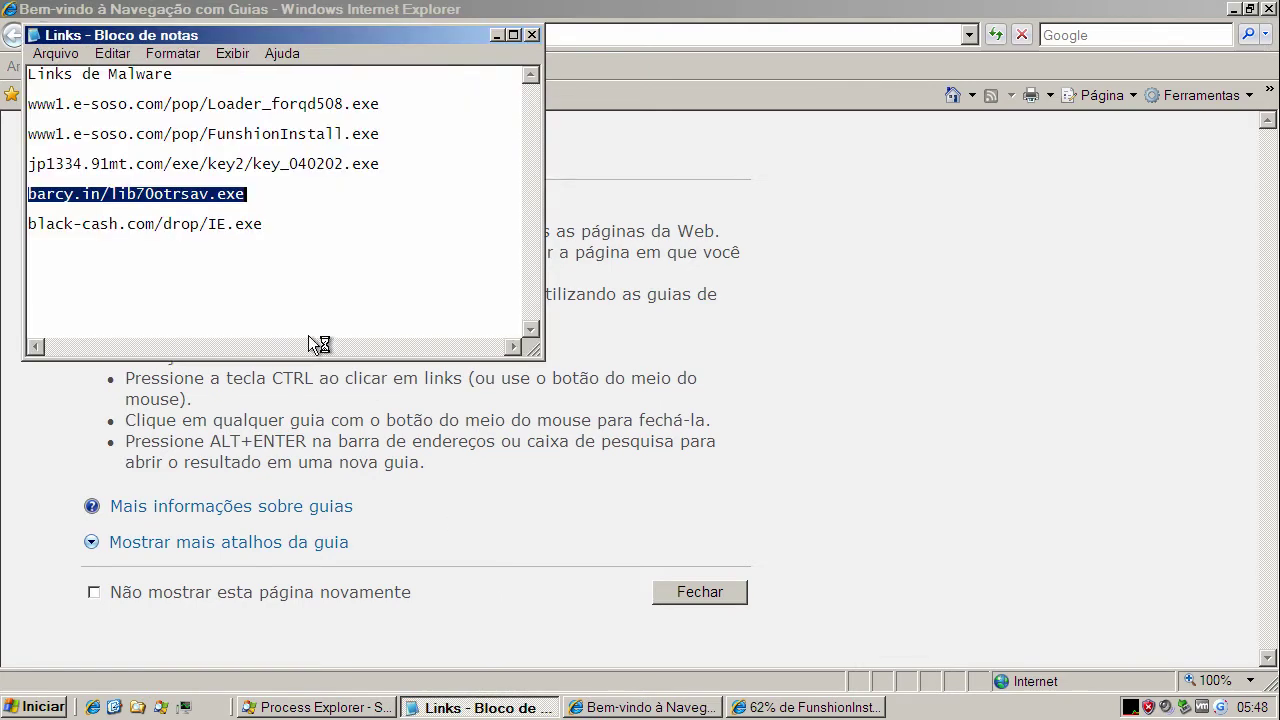
key(ctrl+Home)
double_click(218, 224)
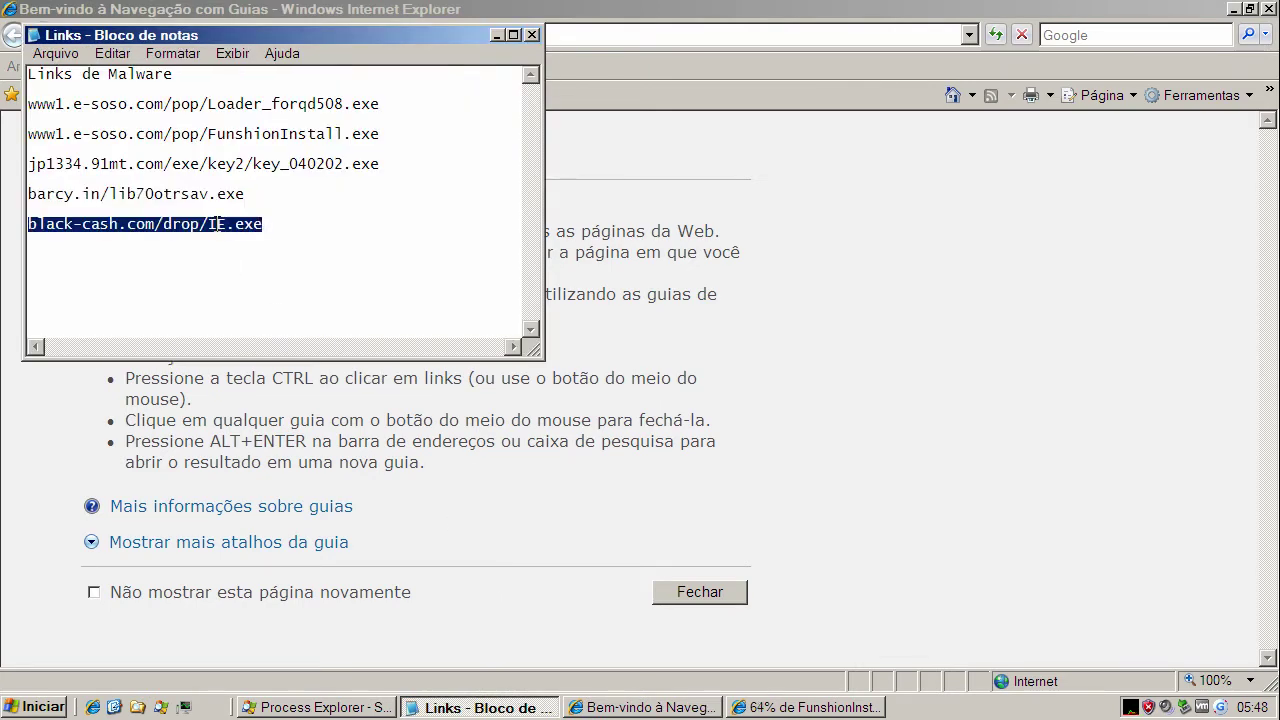
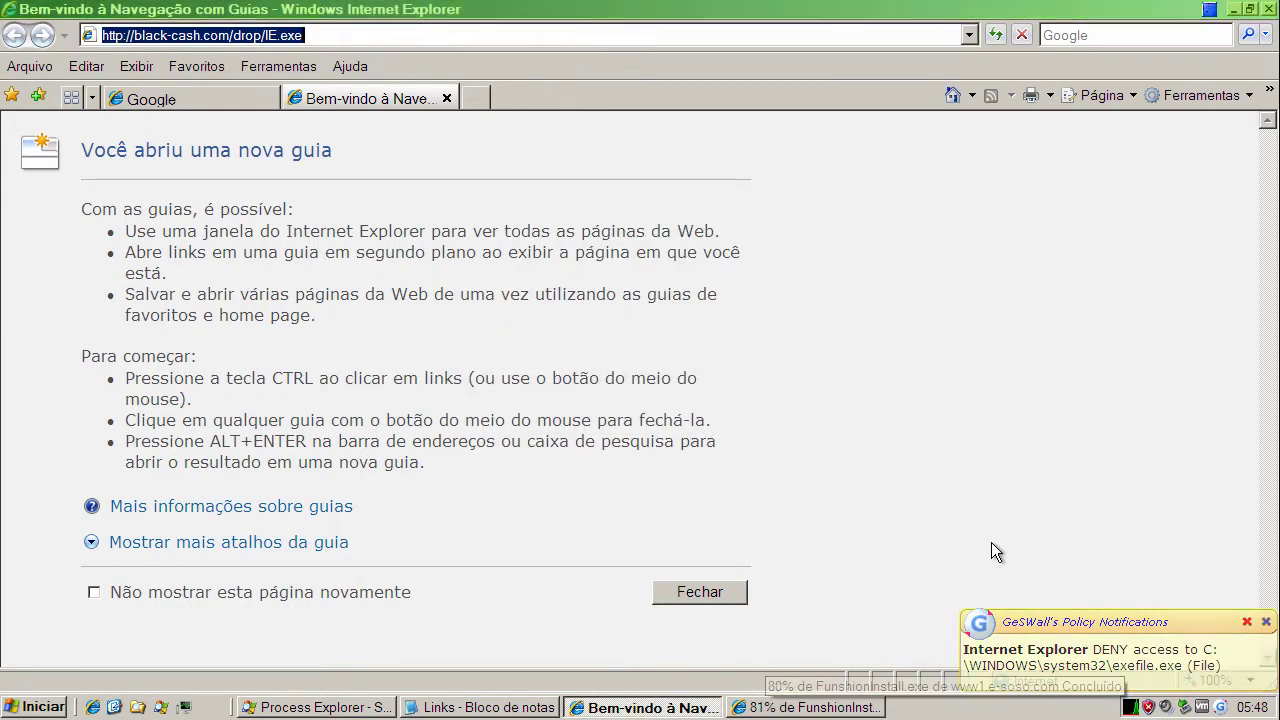
Check the FunshionInstall.exe download, examine the key_040202[1].exe and wWrdTMJysnURH.exe processes in Process Explorer, and minimize it.
click(793, 712)
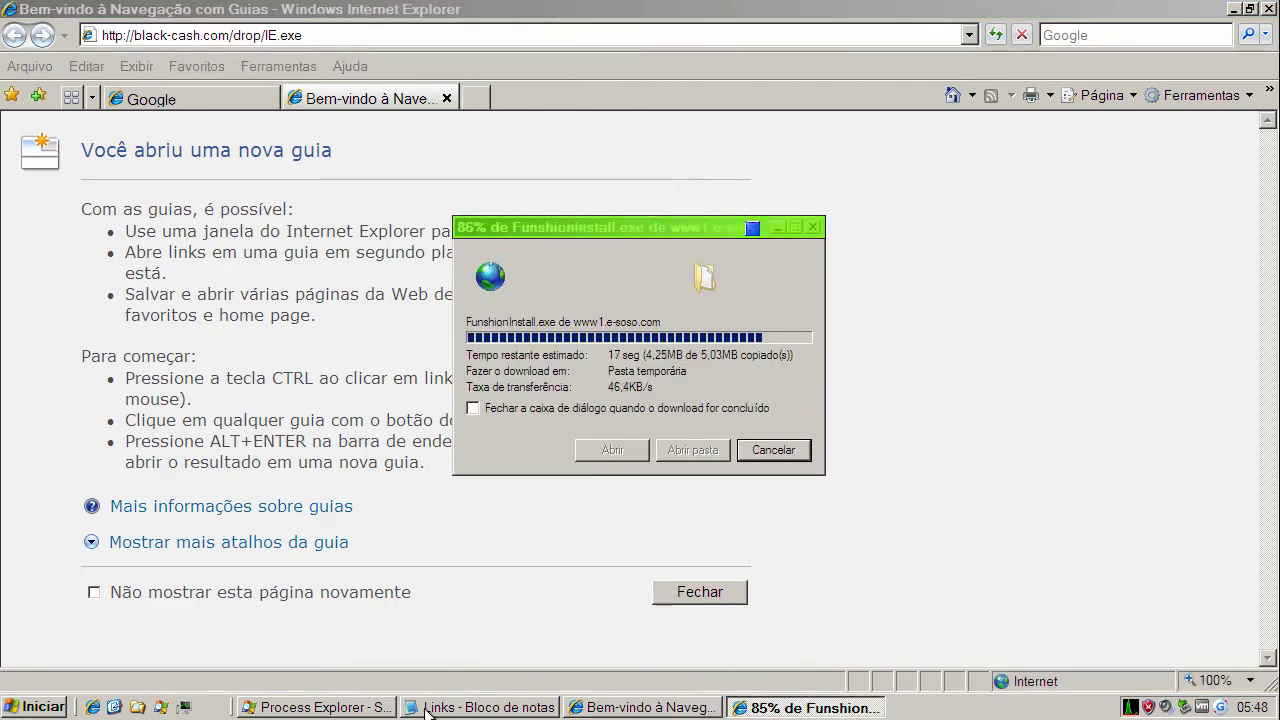
click(360, 708)
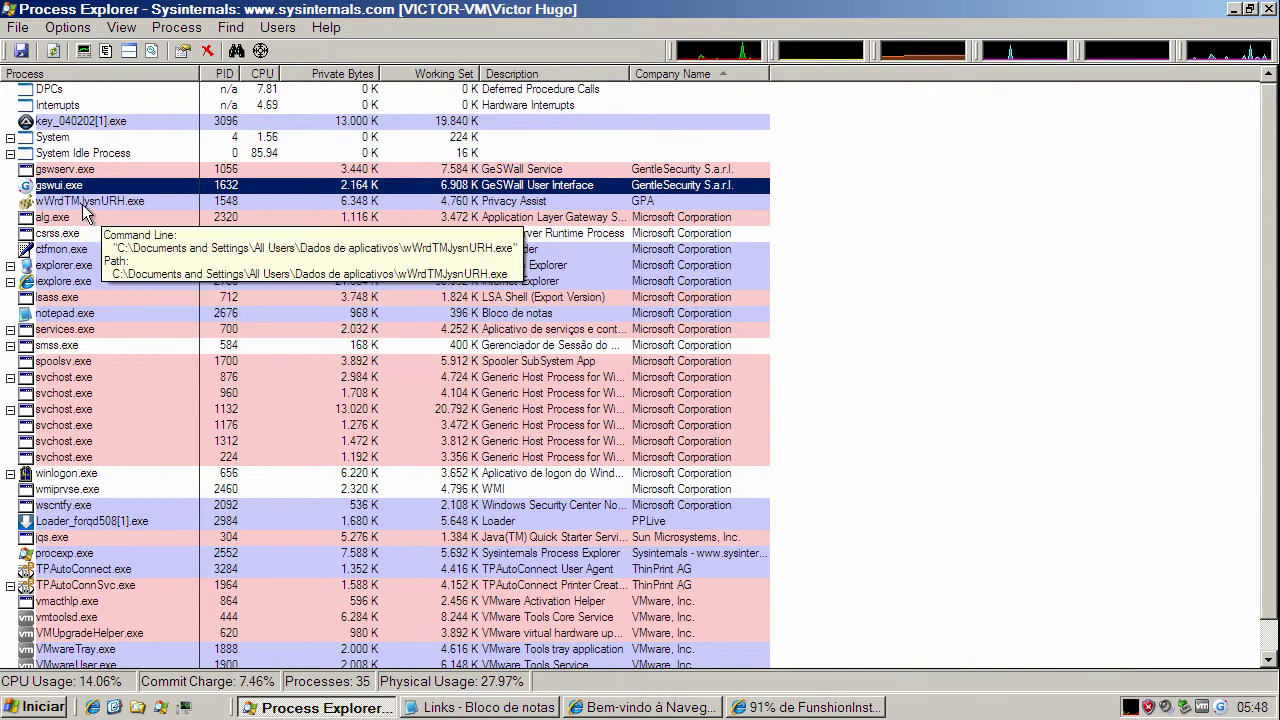
click(85, 203)
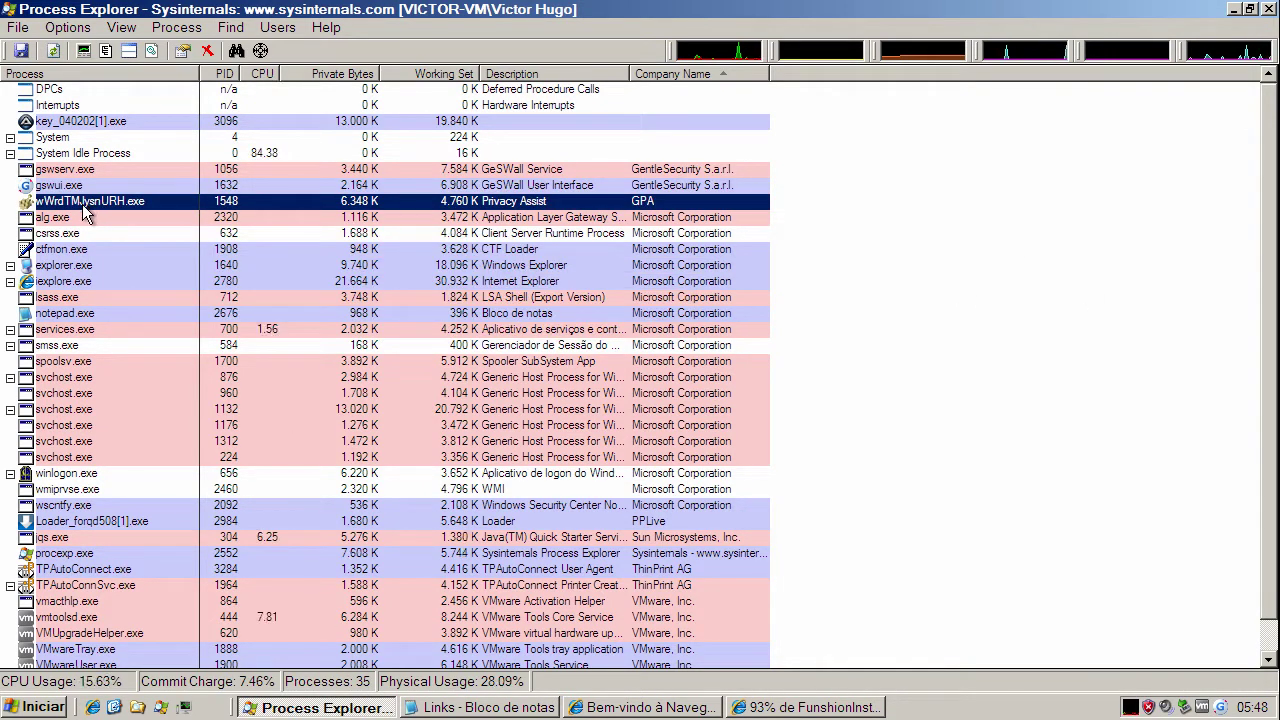
click(72, 122)
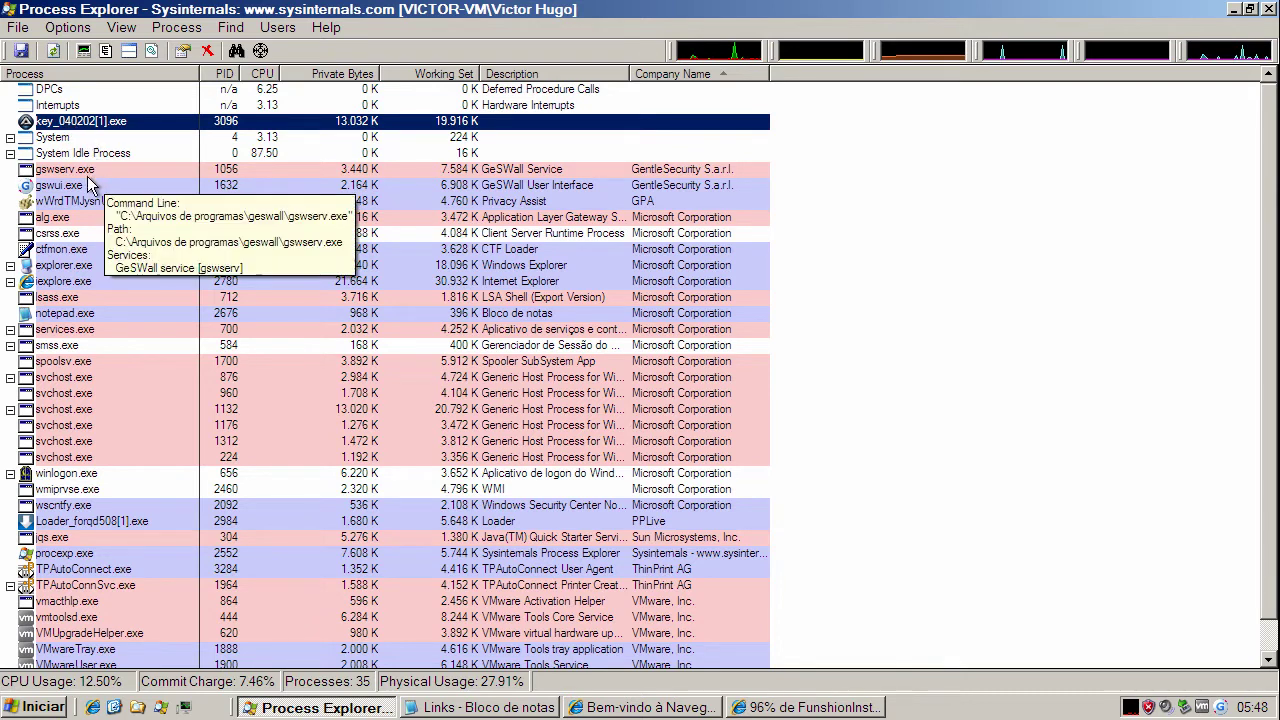
click(92, 201)
click(72, 121)
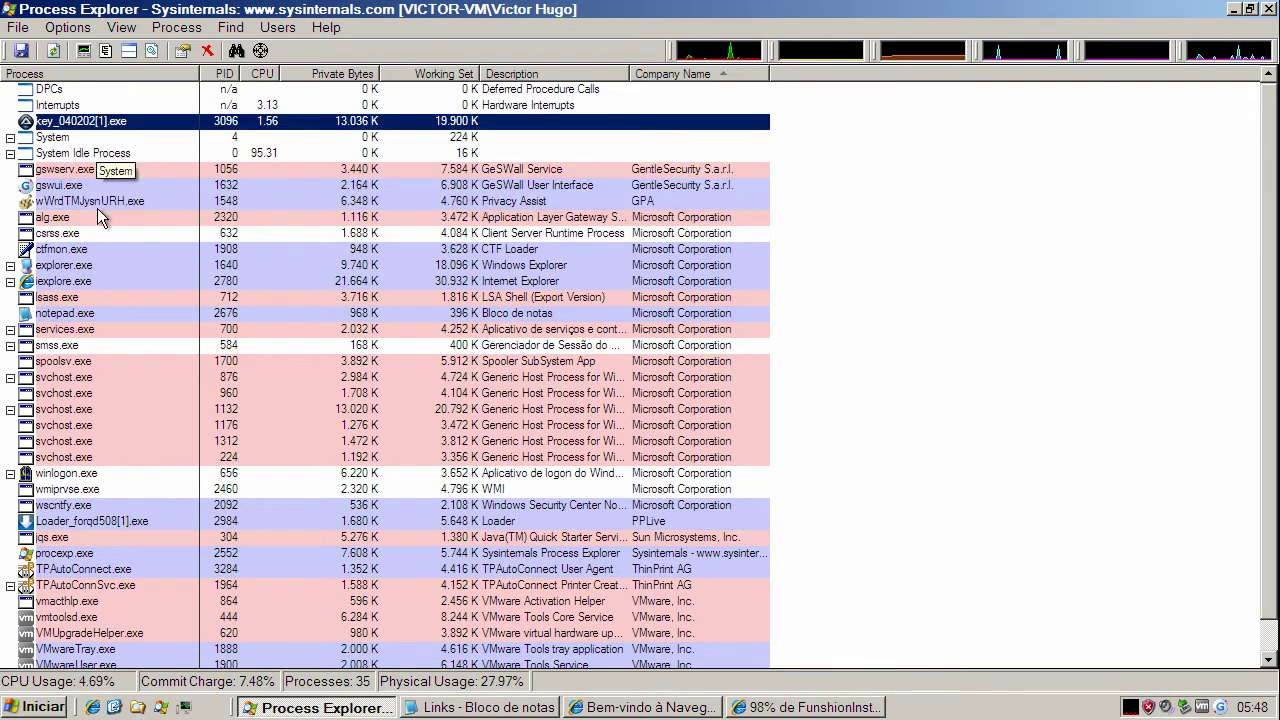
click(96, 201)
click(100, 122)
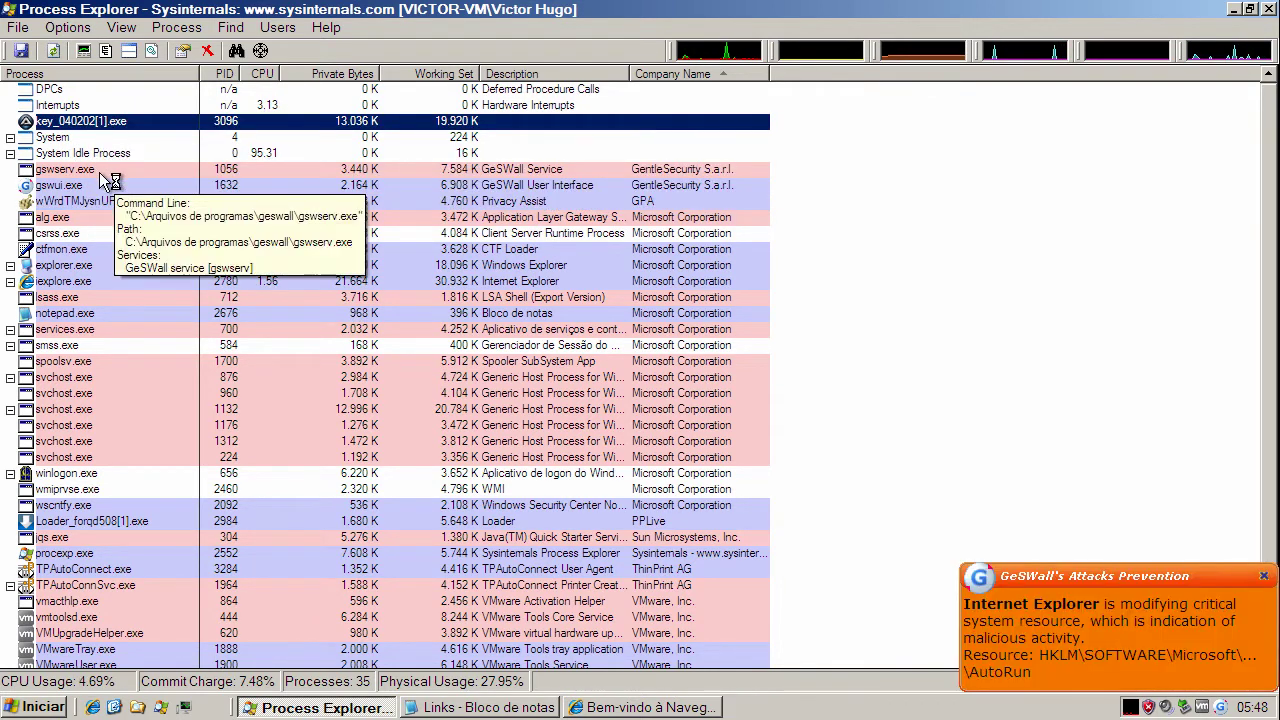
click(117, 204)
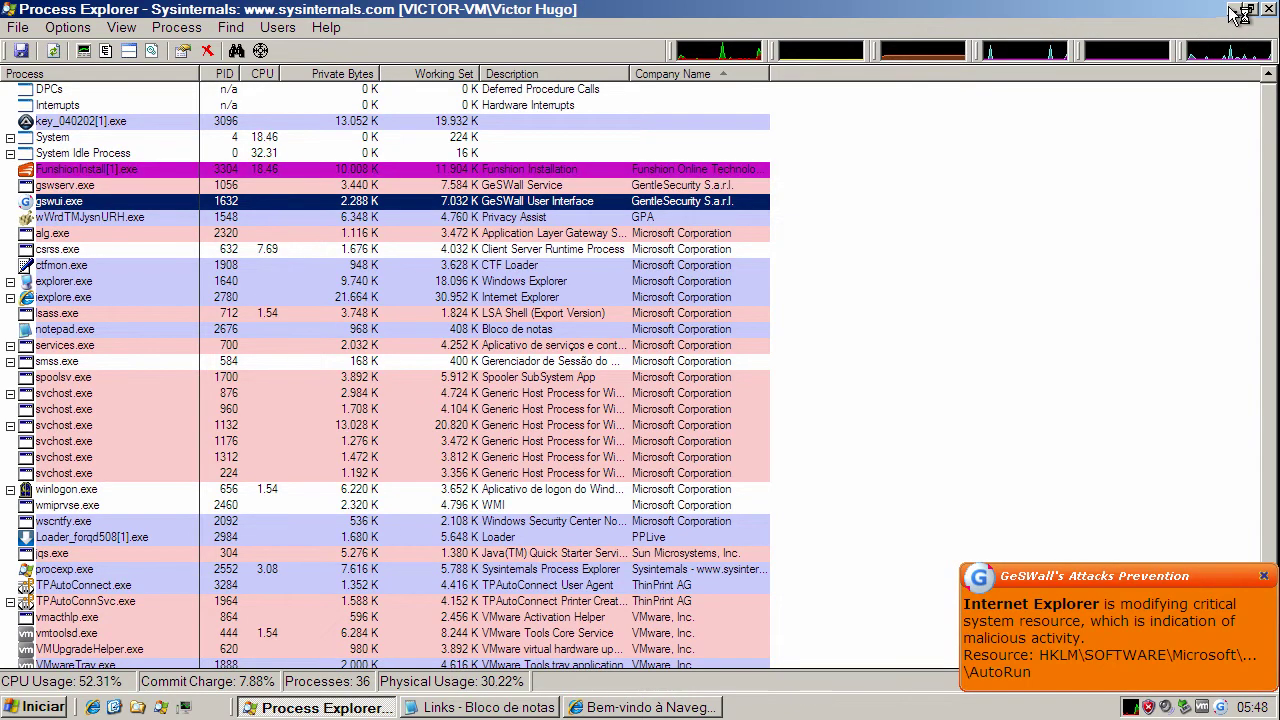
click(1231, 10)
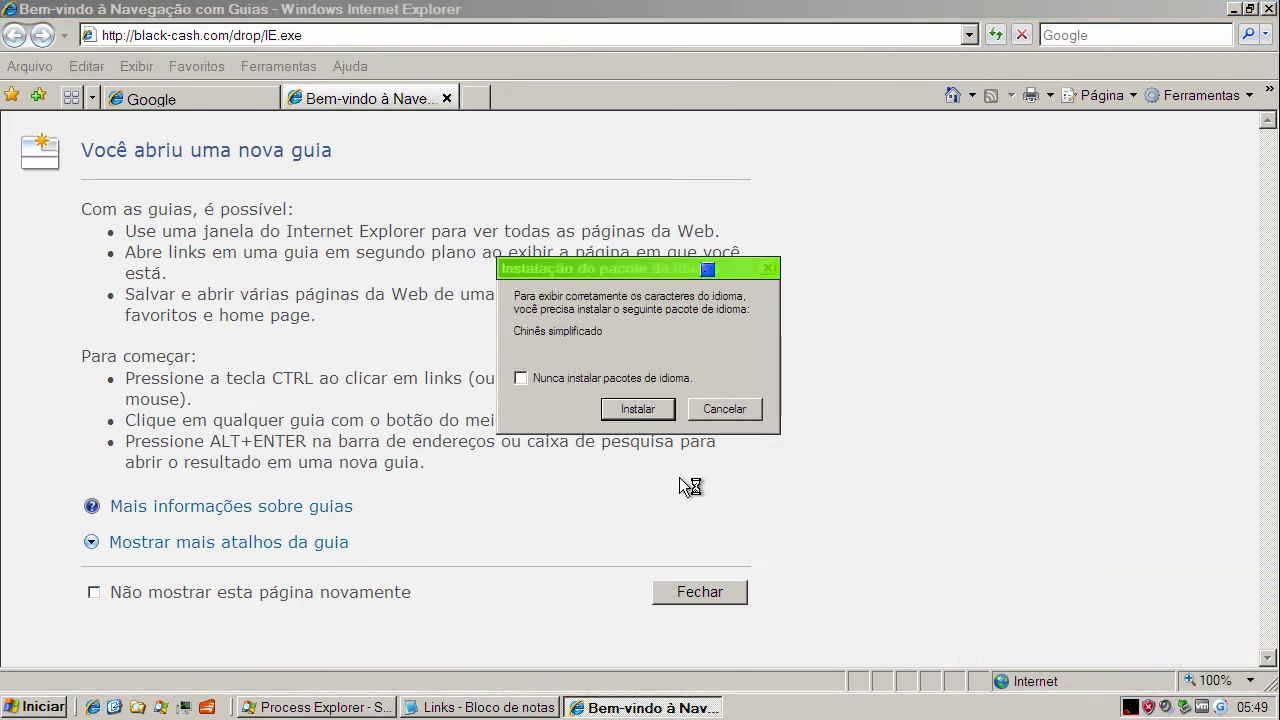
Decline the Simplified Chinese language pack installation and switch through the Google tab back to the tabbed browsing welcome tab.
click(724, 409)
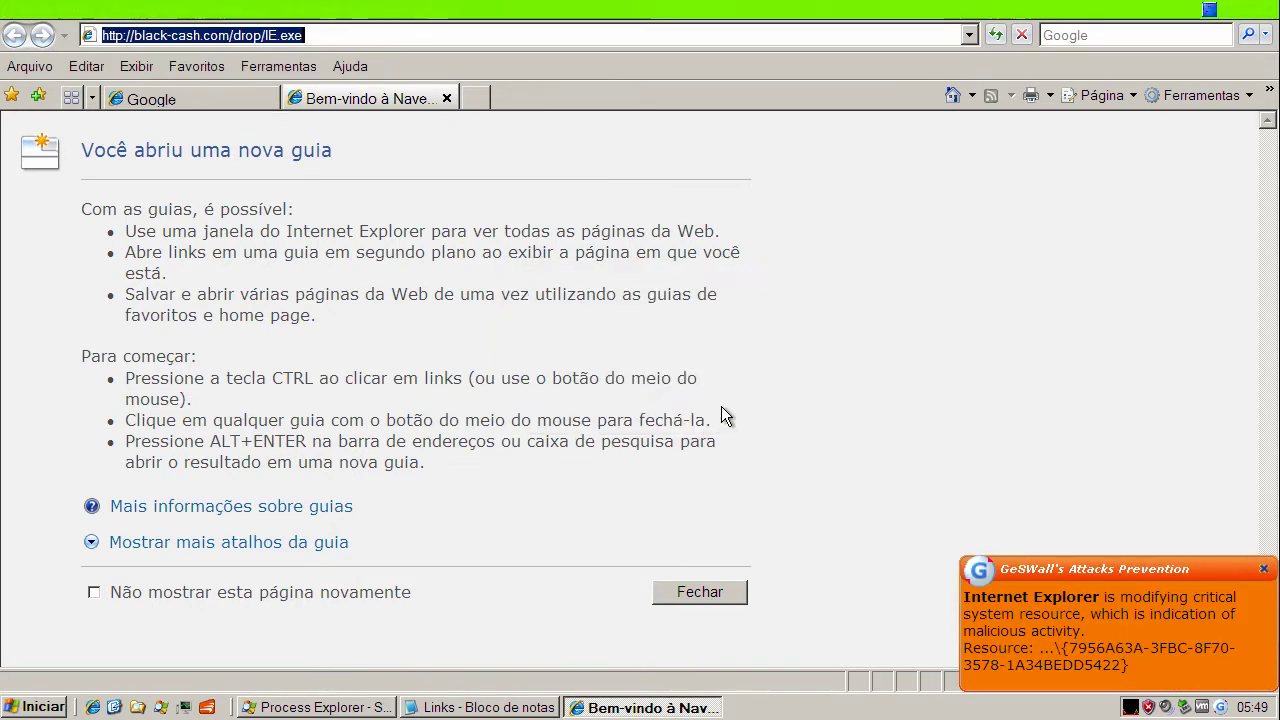
click(264, 98)
click(409, 96)
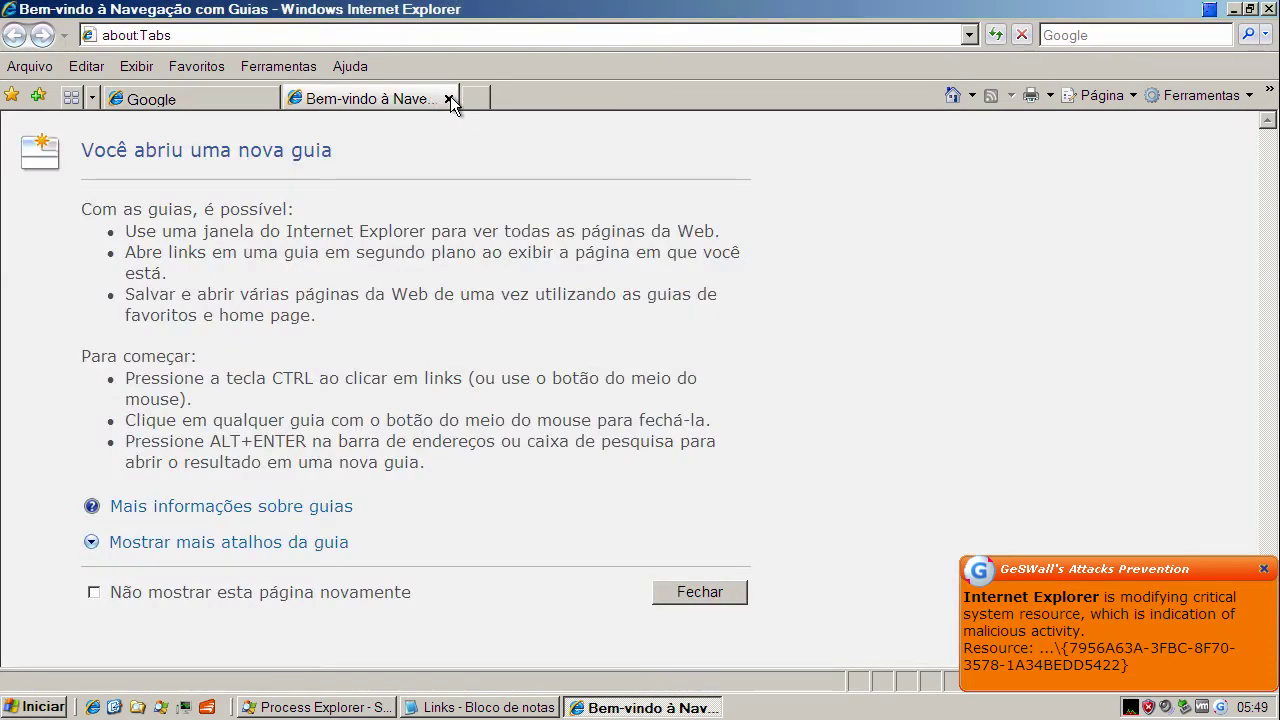
Close the tabbed browsing welcome tab and examine the running processes in Process Explorer, checking back on the Google page.
click(447, 98)
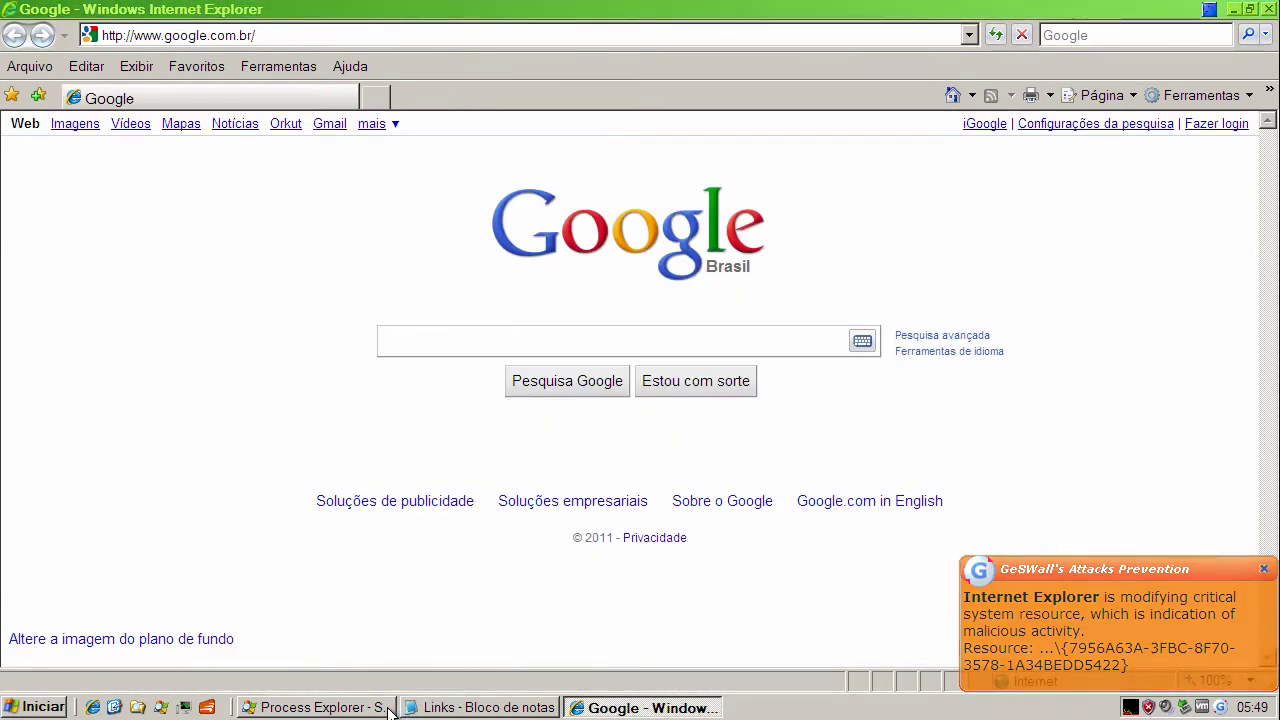
click(385, 708)
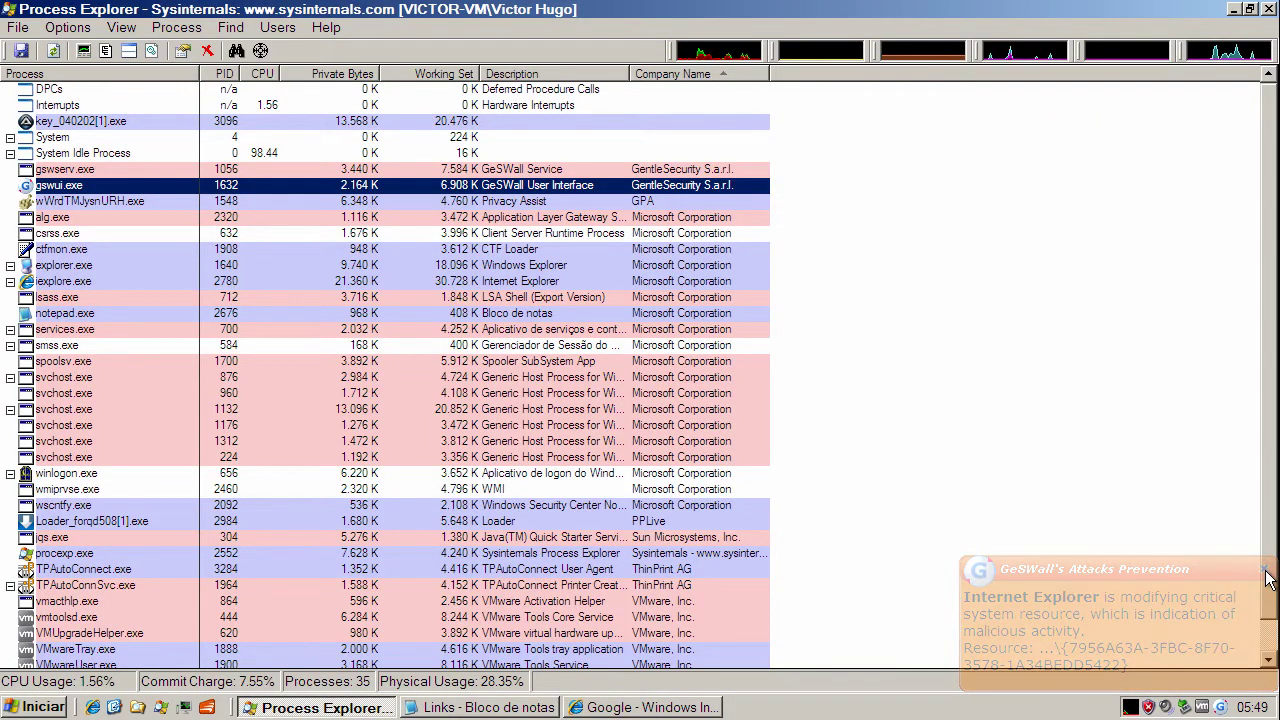
click(663, 707)
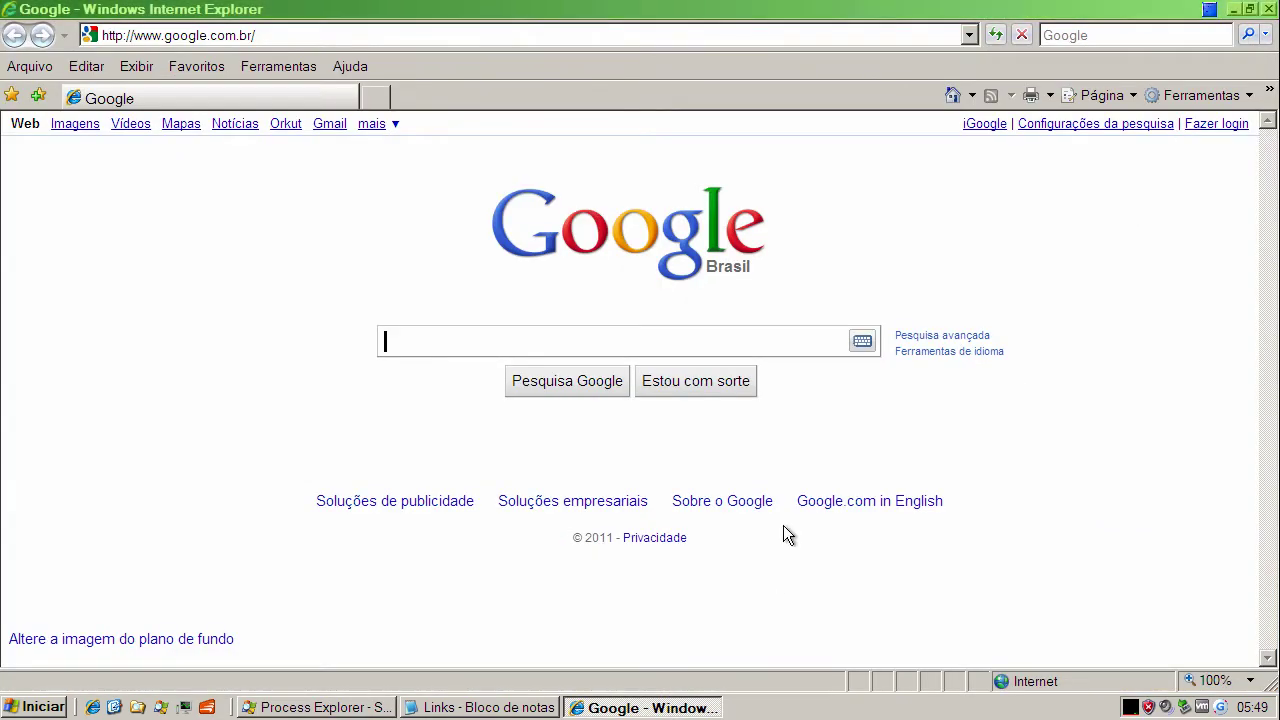
click(300, 708)
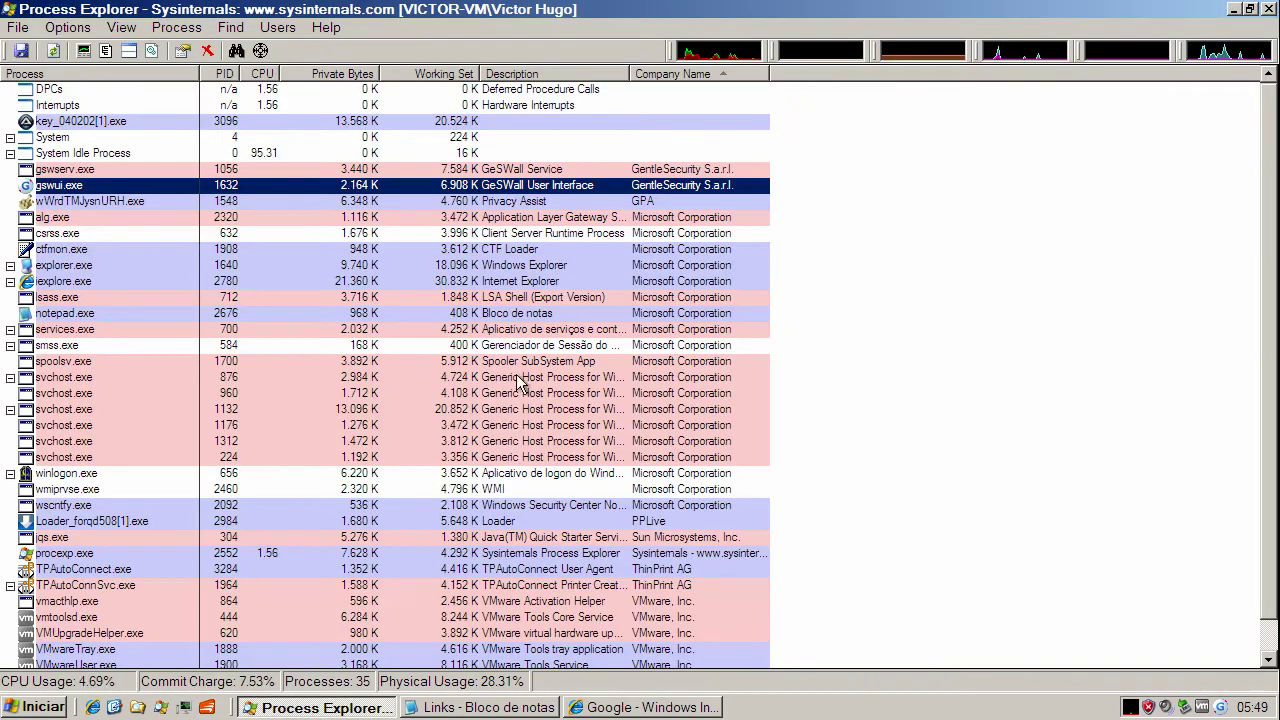
drag(1273, 182, 1273, 140)
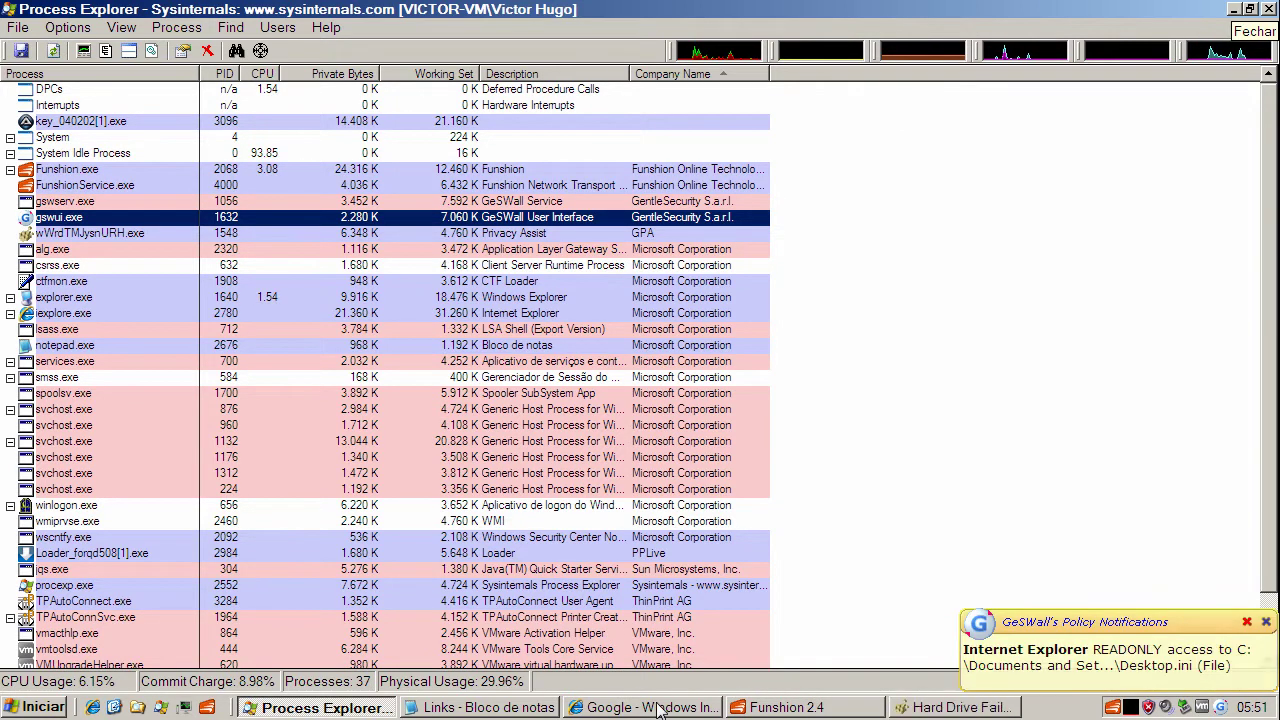
Deny attrib.exe access to the Confidential folder in the GeSWall prompt and close the Funshion 2.4 window.
click(787, 710)
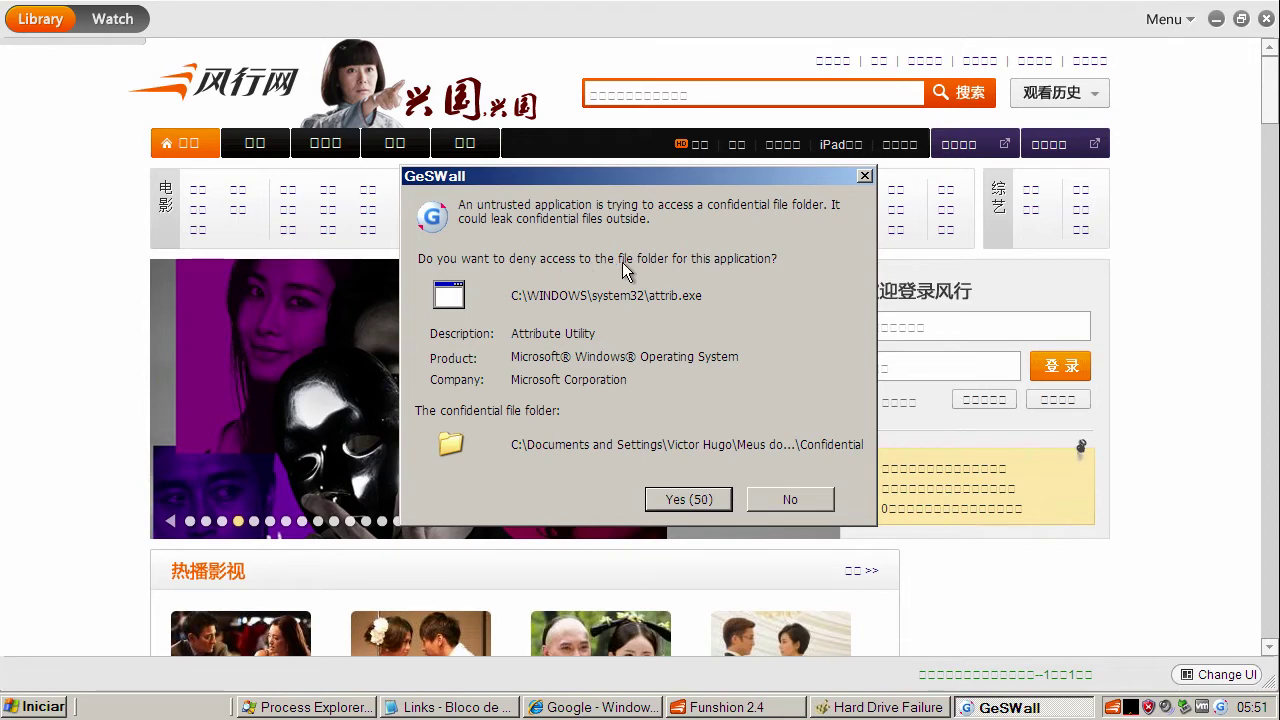
click(690, 499)
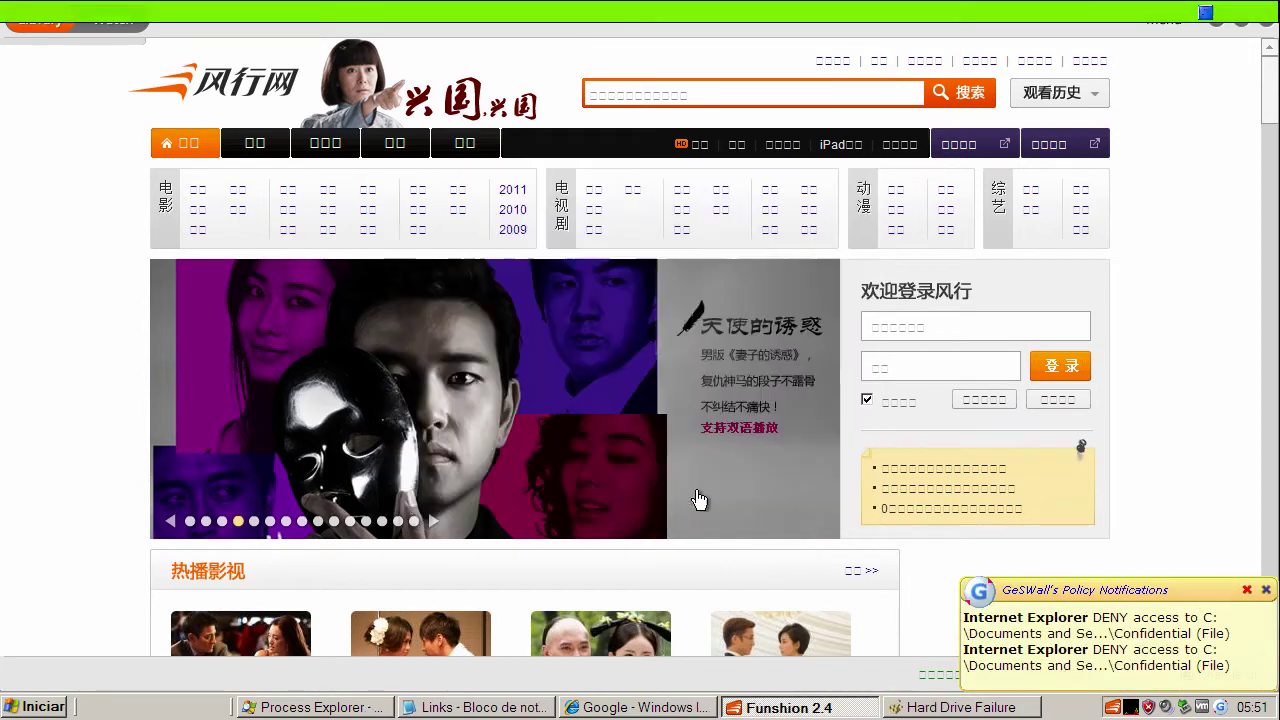
click(1265, 19)
click(723, 416)
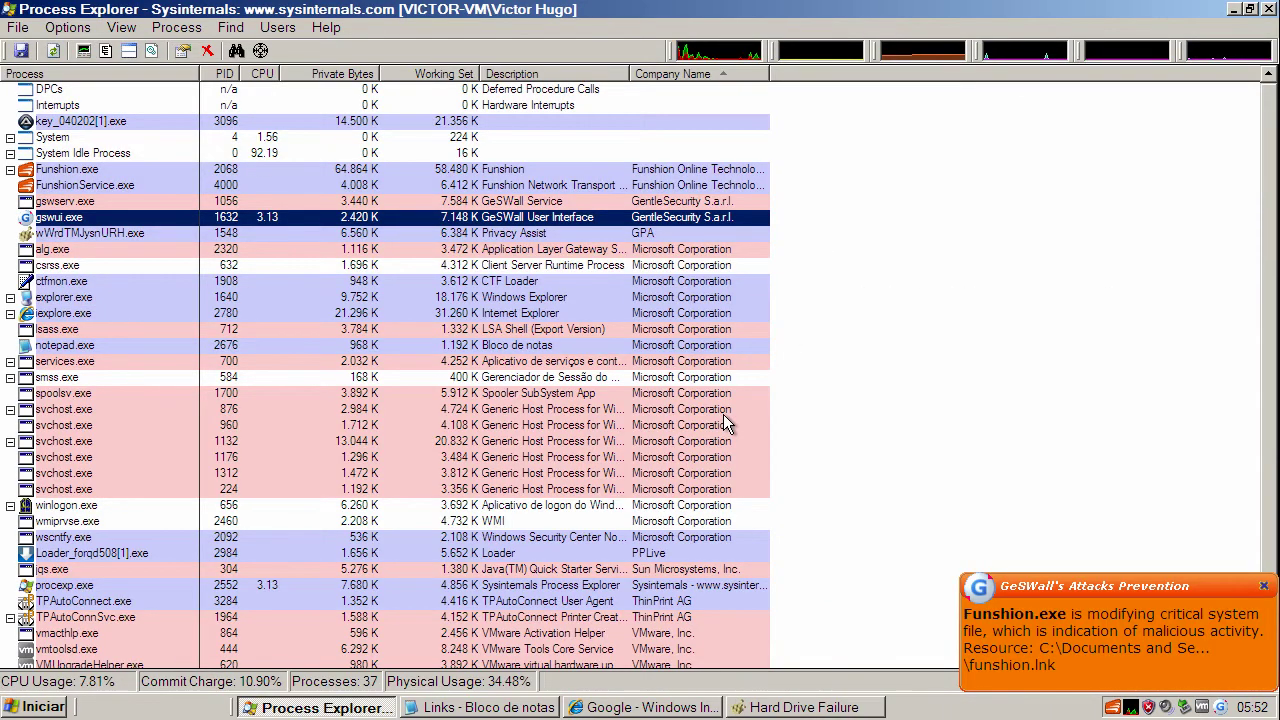
Bring up the Hard Drive Failure message and dismiss it.
click(793, 708)
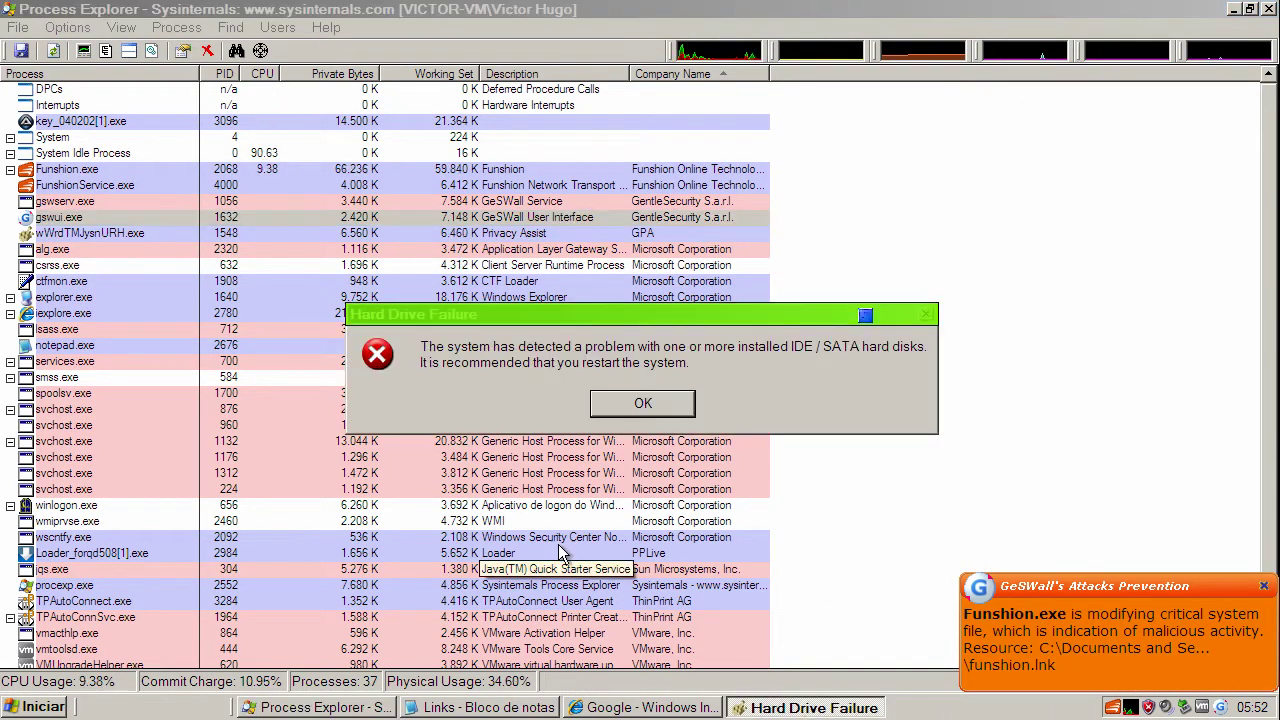
click(630, 402)
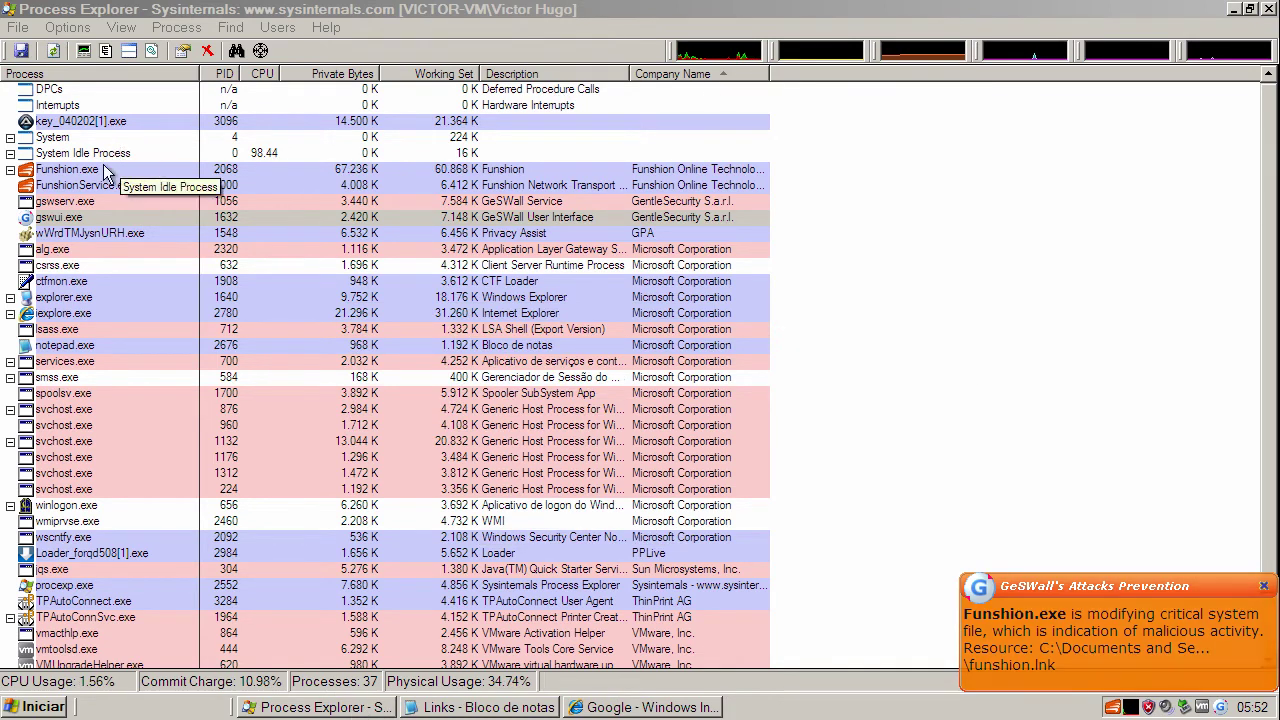
Examine the Funshion.exe, FunshionService.exe and key_040202[1].exe processes in the Process Explorer list.
click(138, 186)
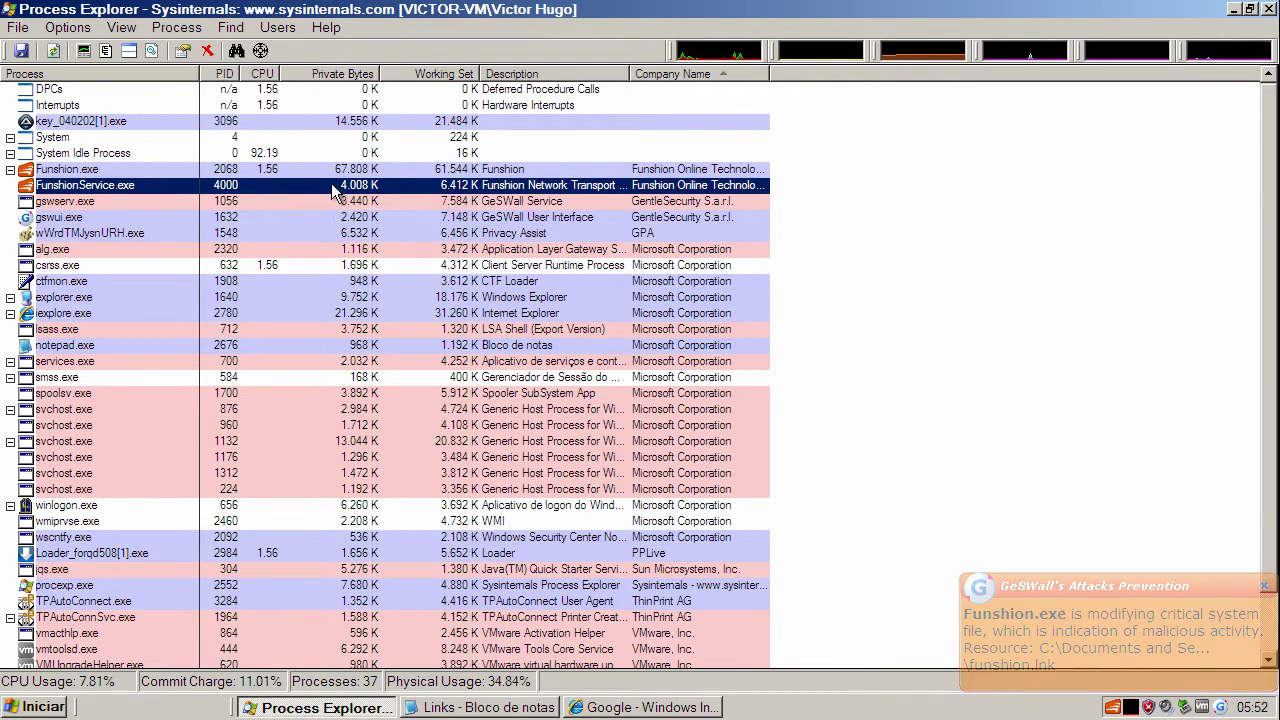
click(62, 172)
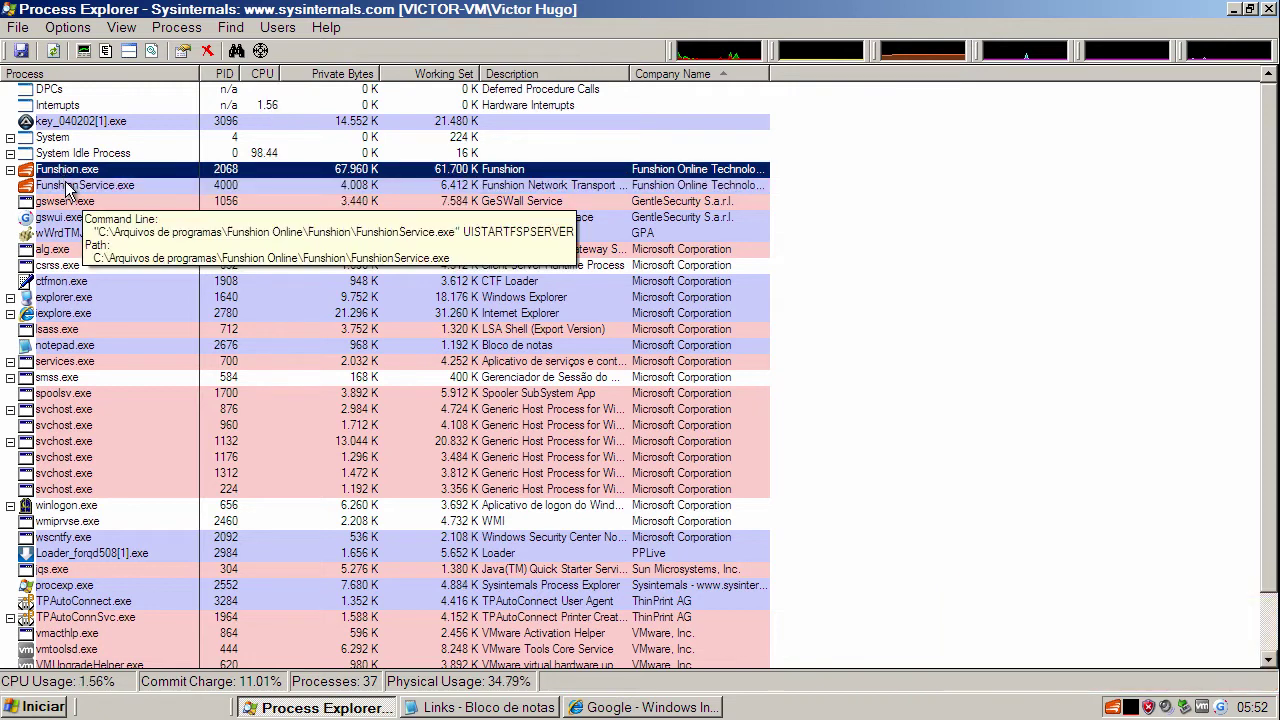
click(74, 184)
click(72, 173)
click(76, 185)
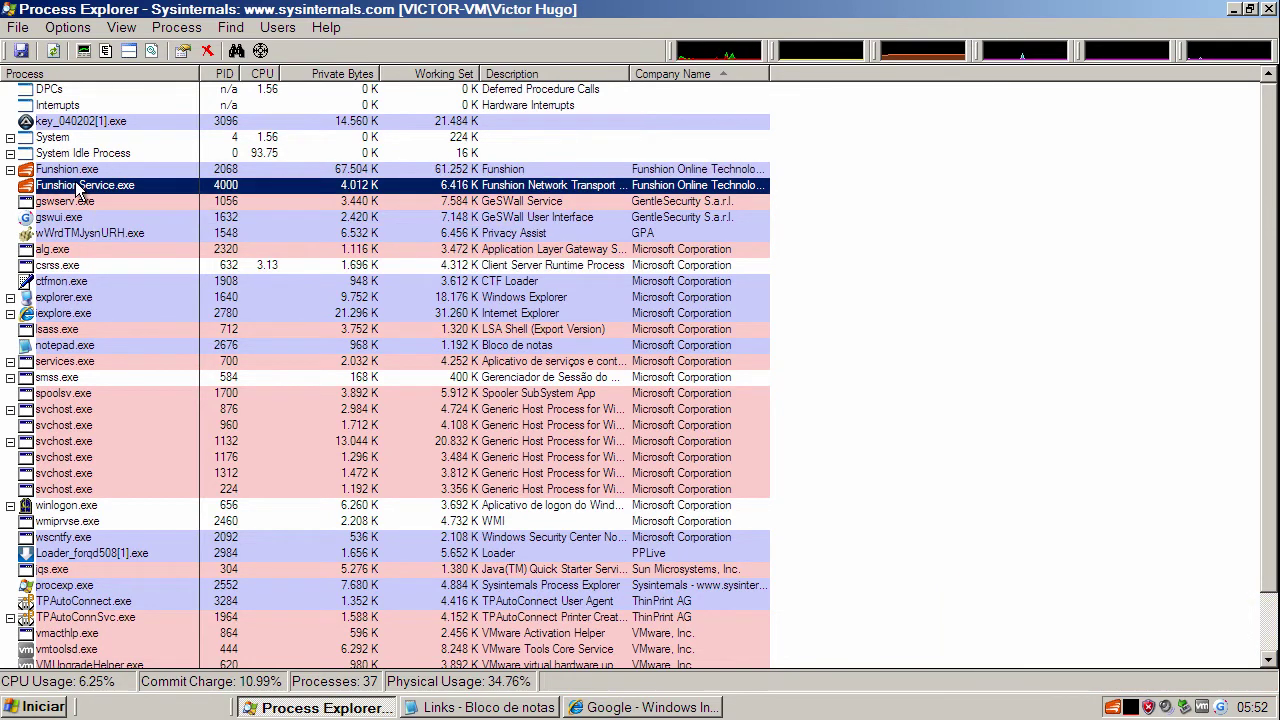
click(75, 172)
click(80, 184)
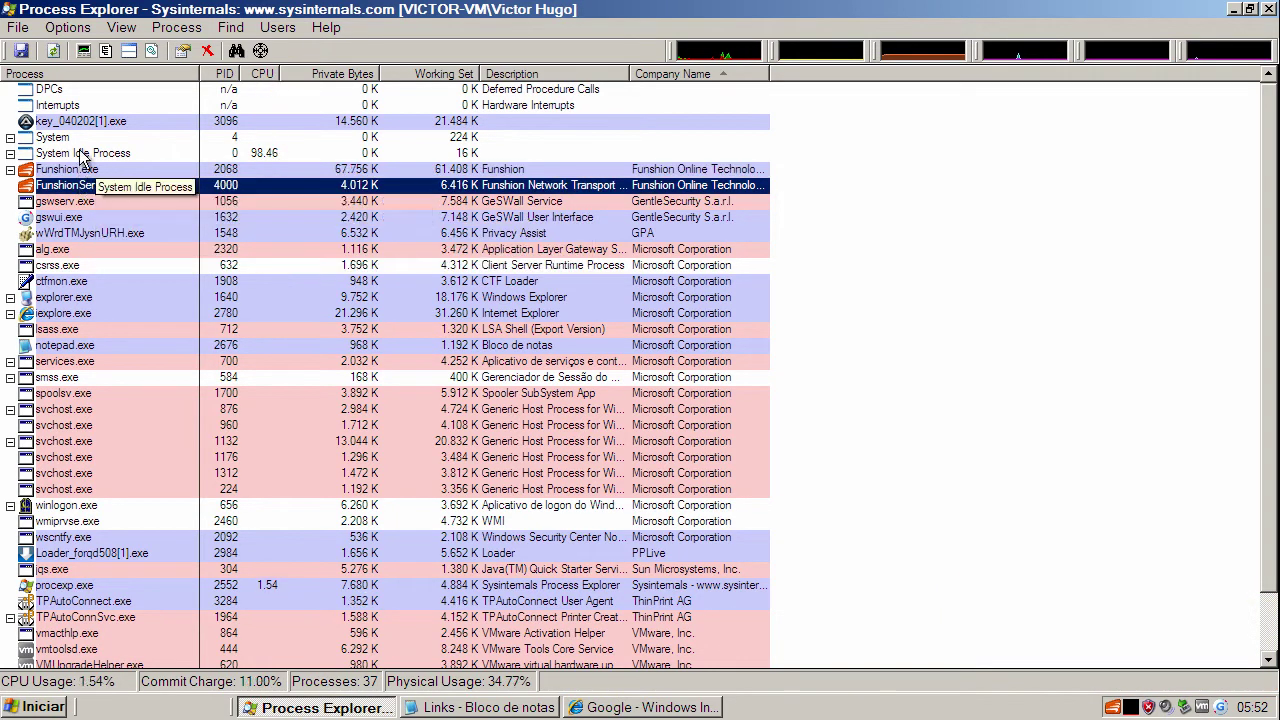
click(81, 122)
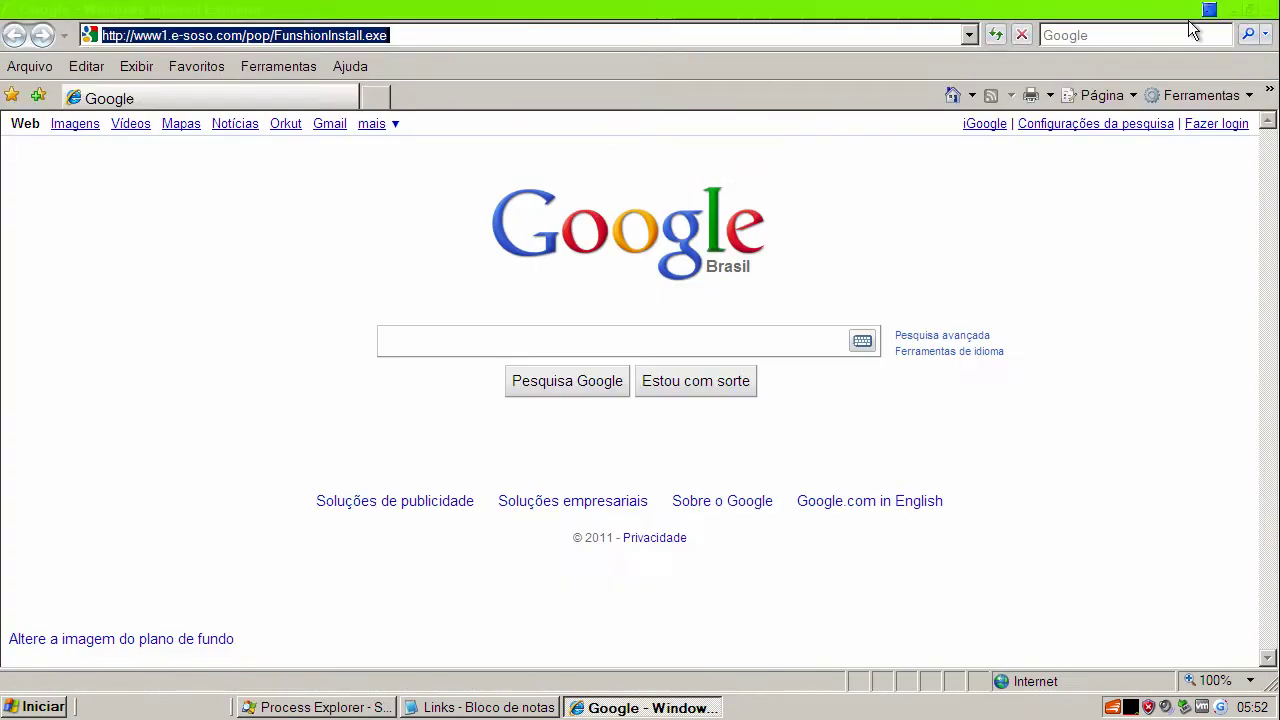
Close the Internet Explorer window and the Links text file.
click(1269, 9)
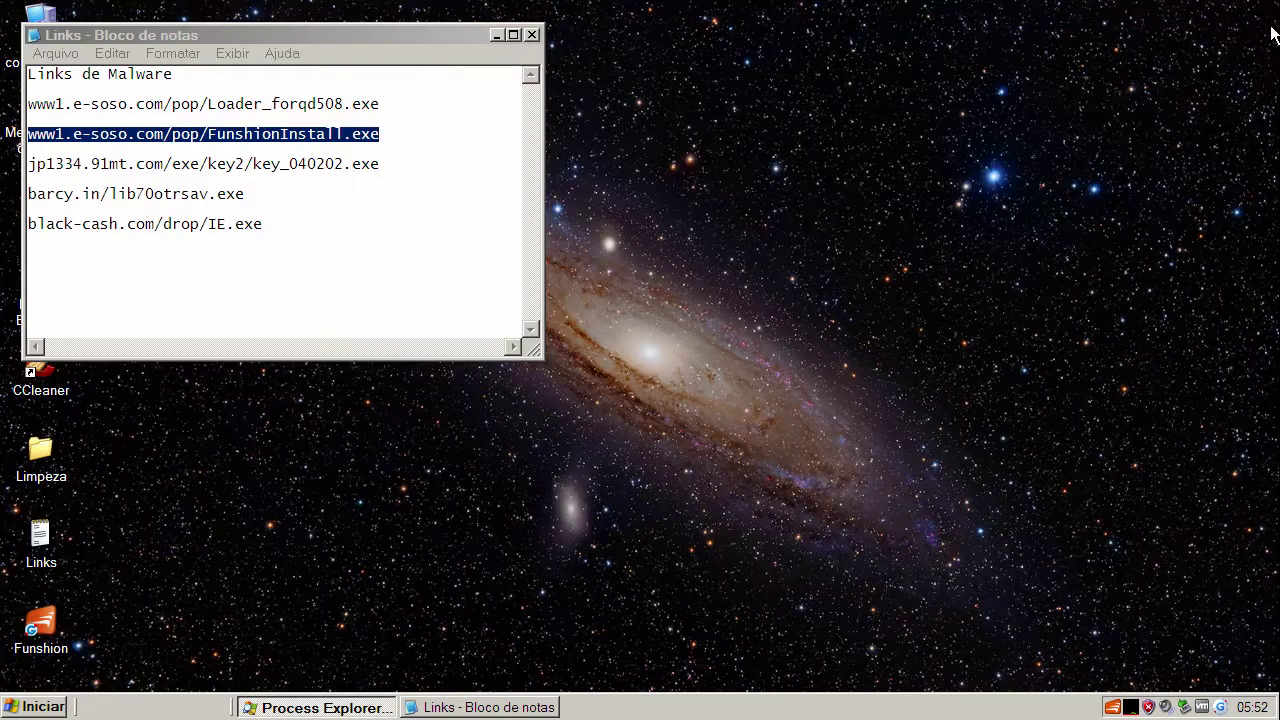
click(532, 35)
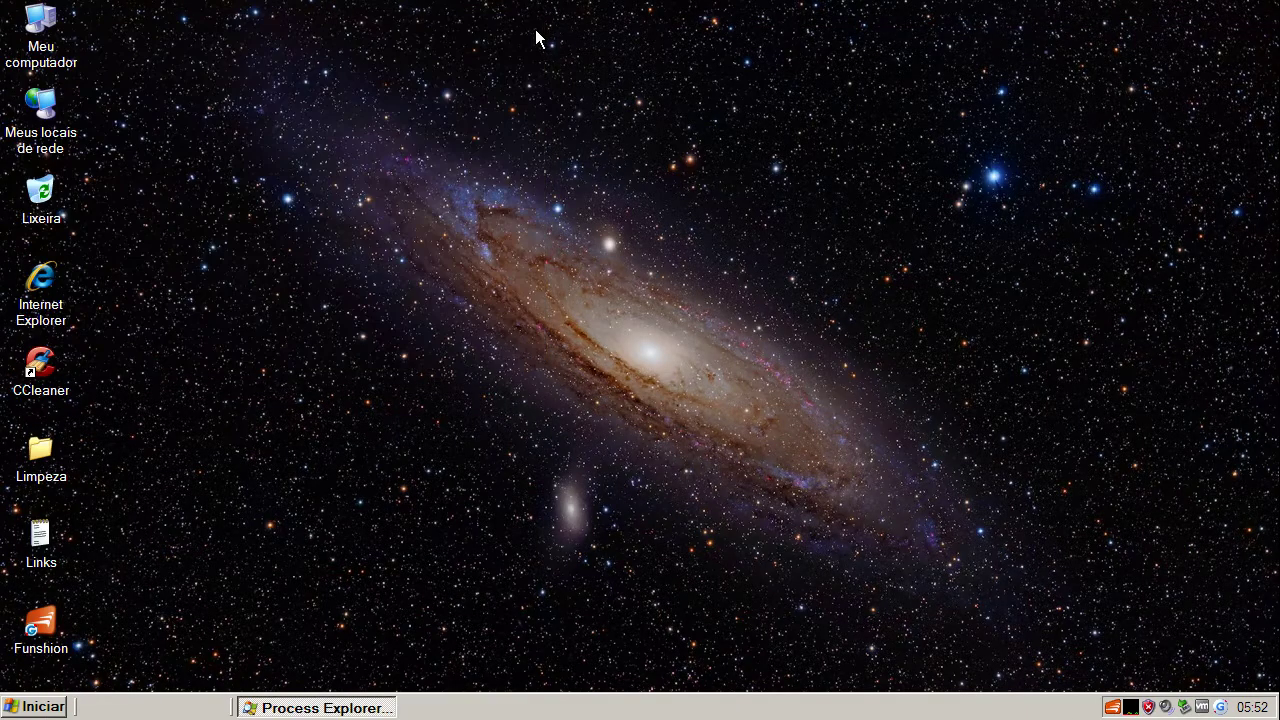
Launch mbam from the Limpeza desktop folder and check for Malwarebytes' Anti-Malware database updates.
double_click(54, 447)
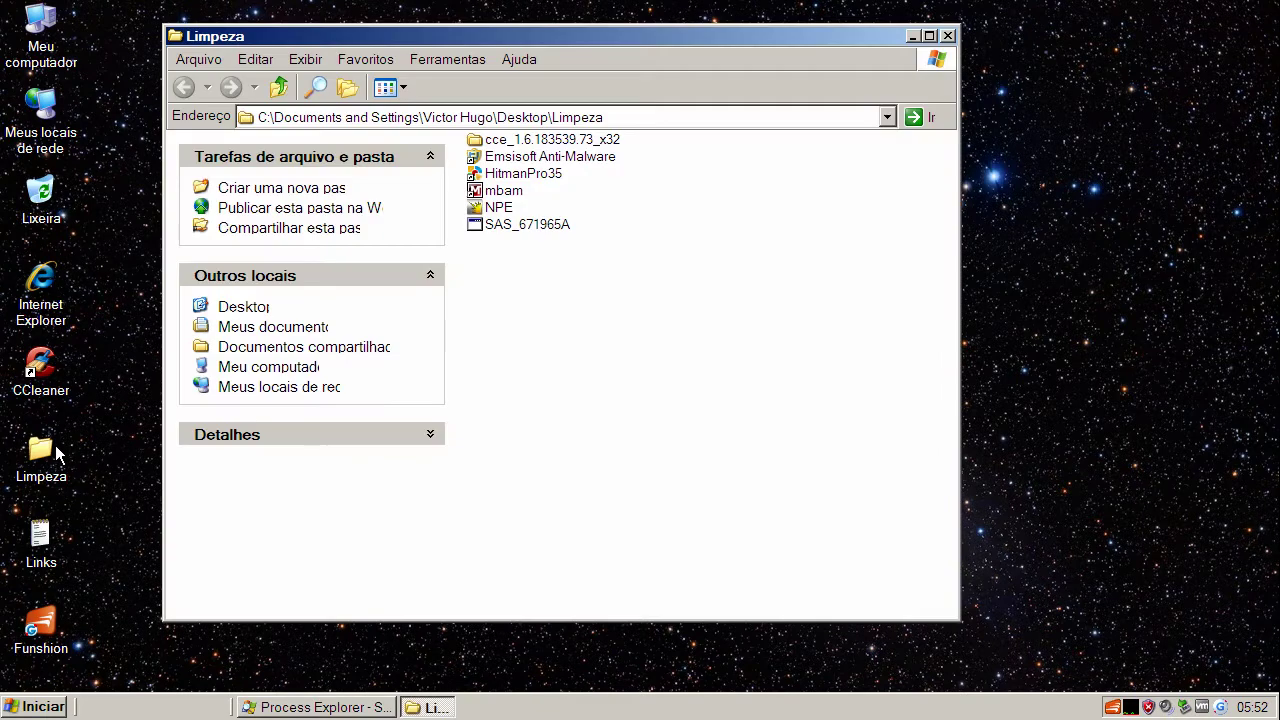
click(522, 191)
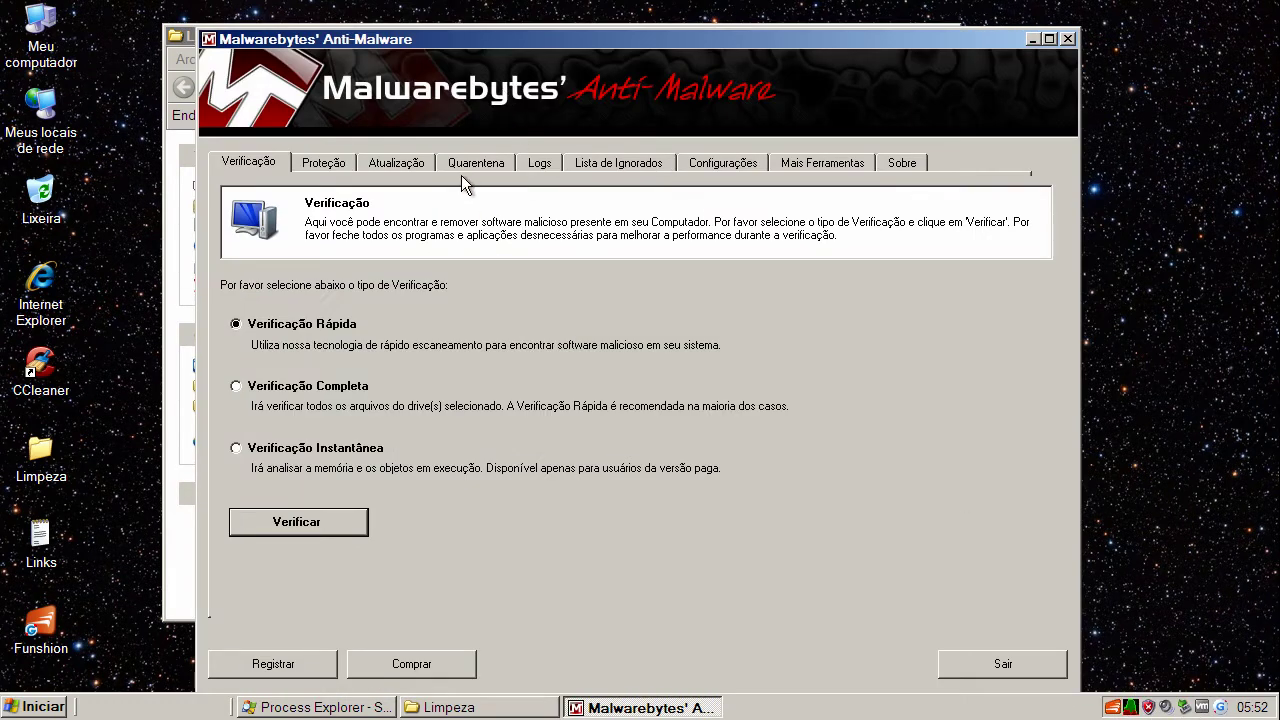
click(406, 125)
click(318, 360)
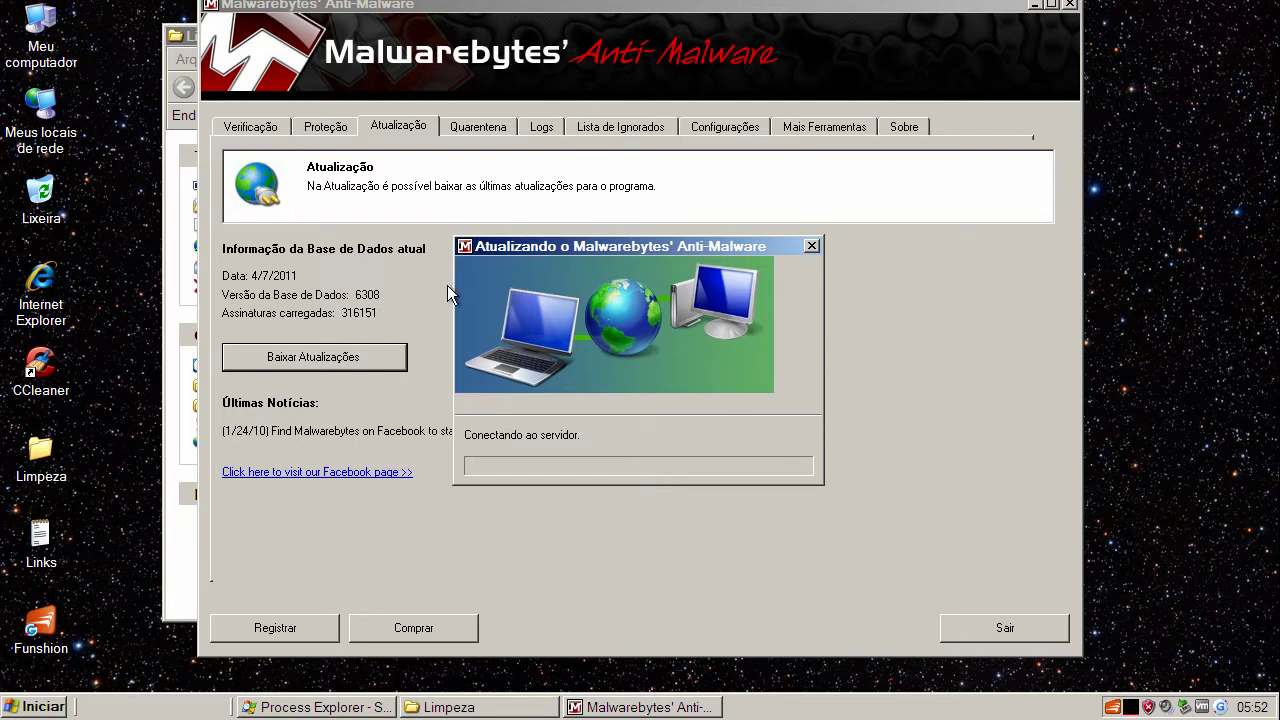
click(683, 407)
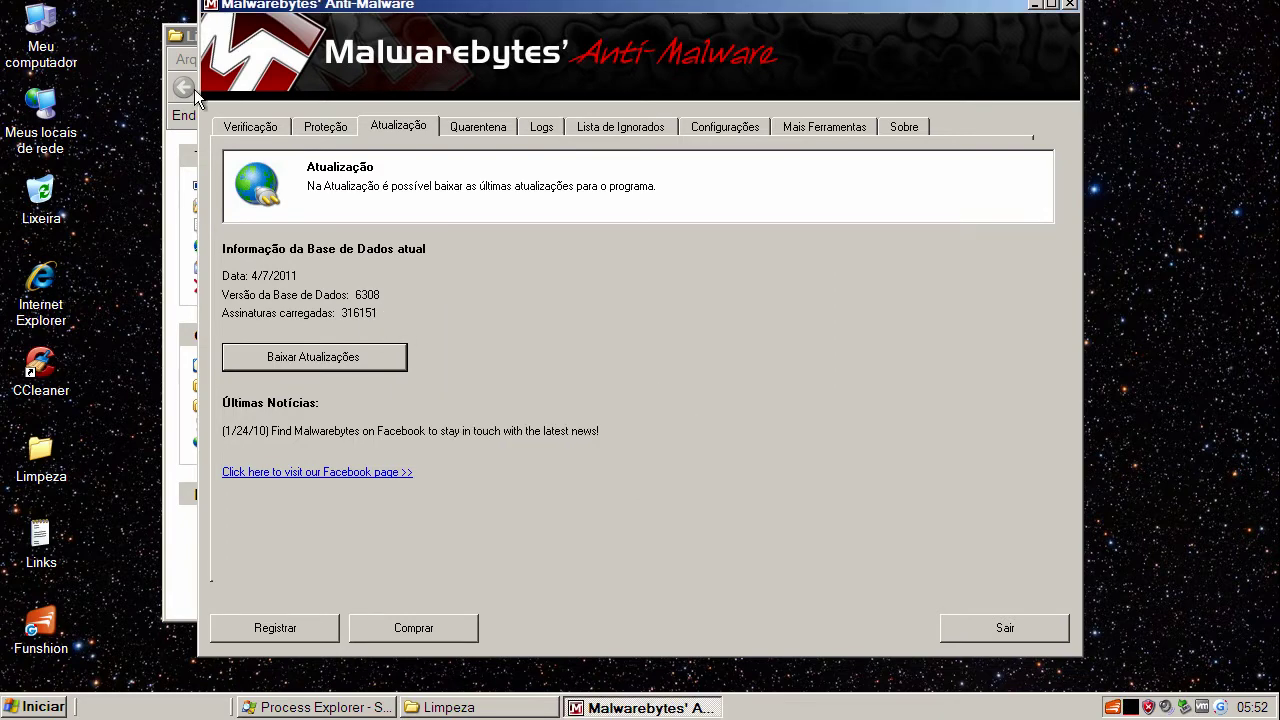
Start a quick scan (Verificação Rápida) in Malwarebytes' Anti-Malware and close the Limpeza folder window.
click(251, 128)
click(300, 485)
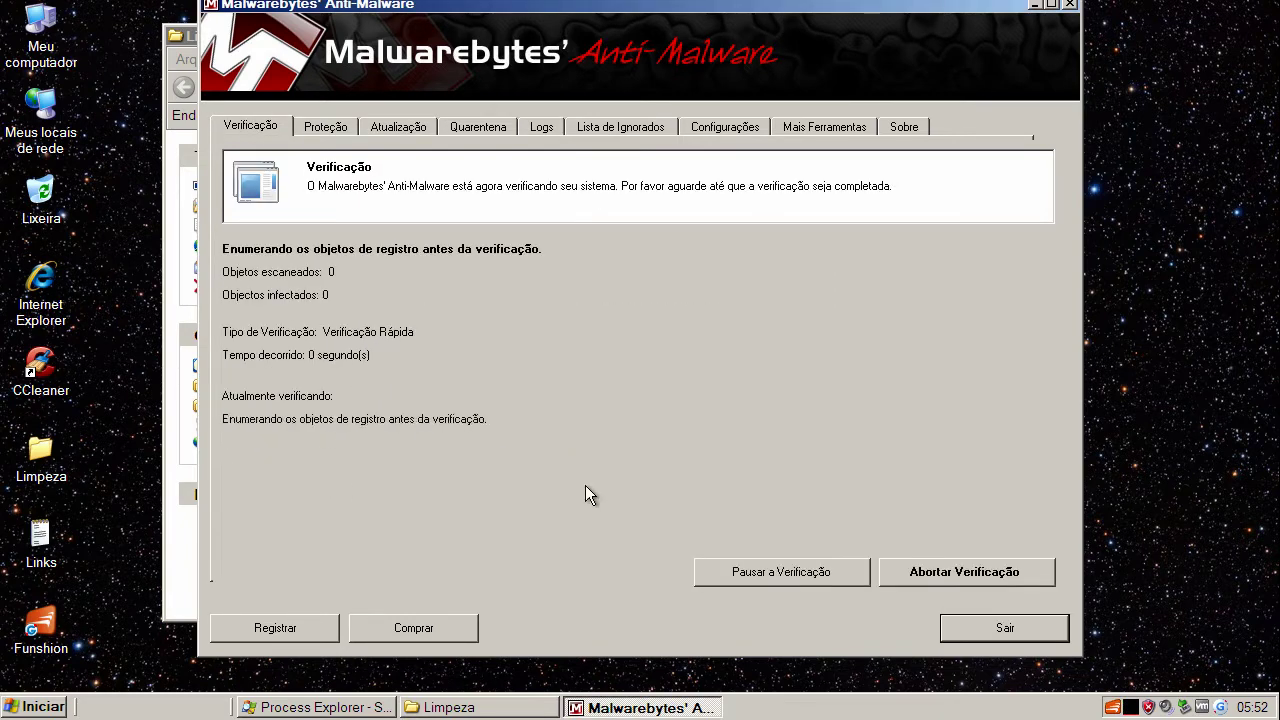
click(190, 40)
click(948, 36)
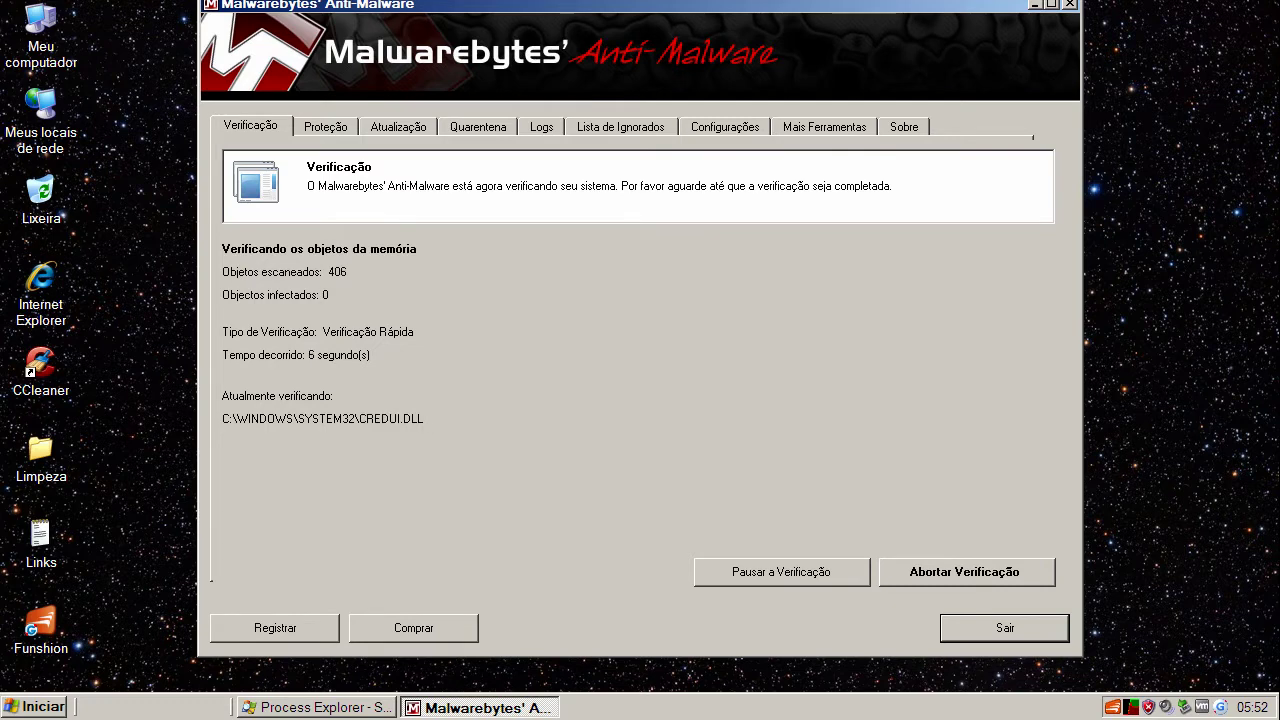
Open the results of the completed quick scan and examine the detected items through to the last entry in the list.
mouse_move(1222, 708)
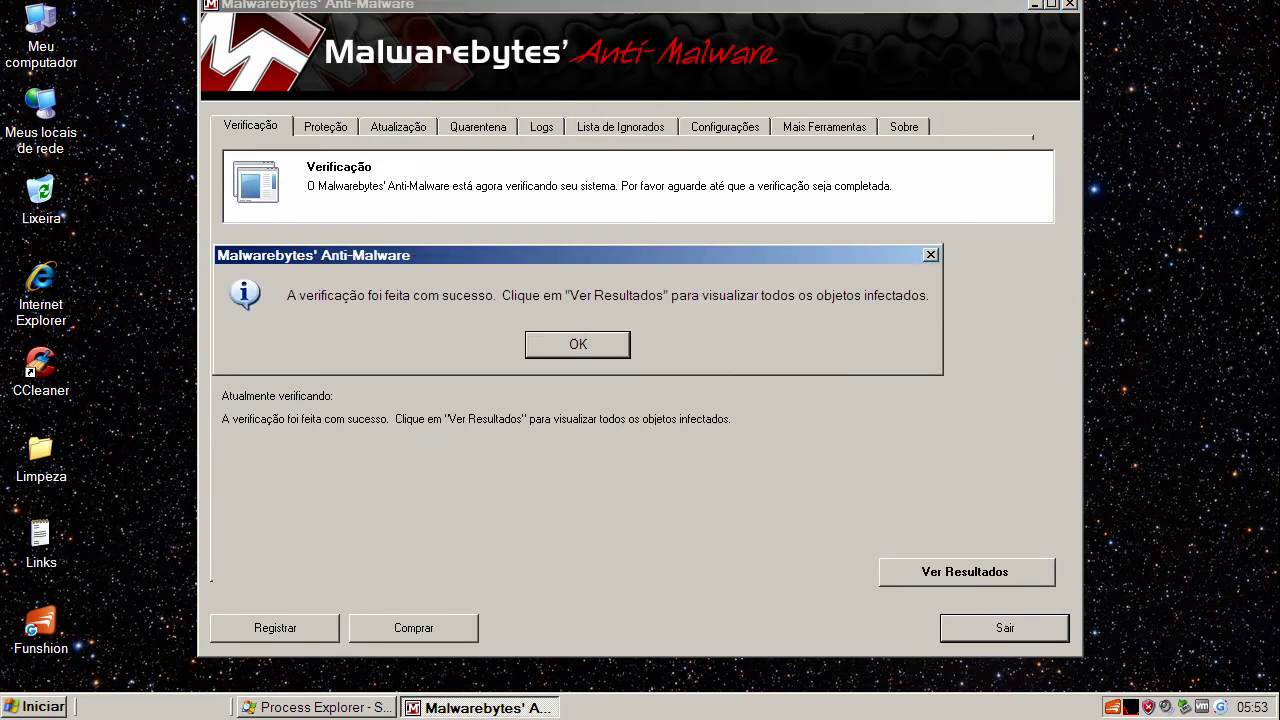
click(586, 346)
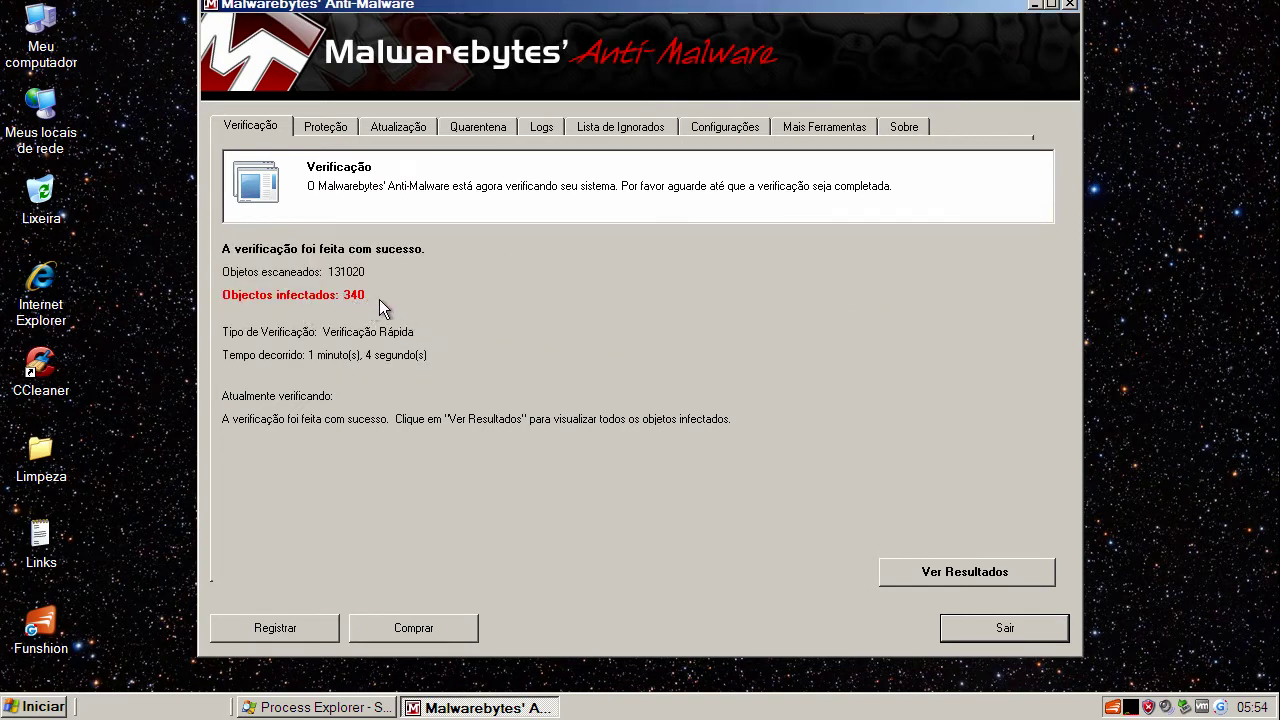
click(957, 580)
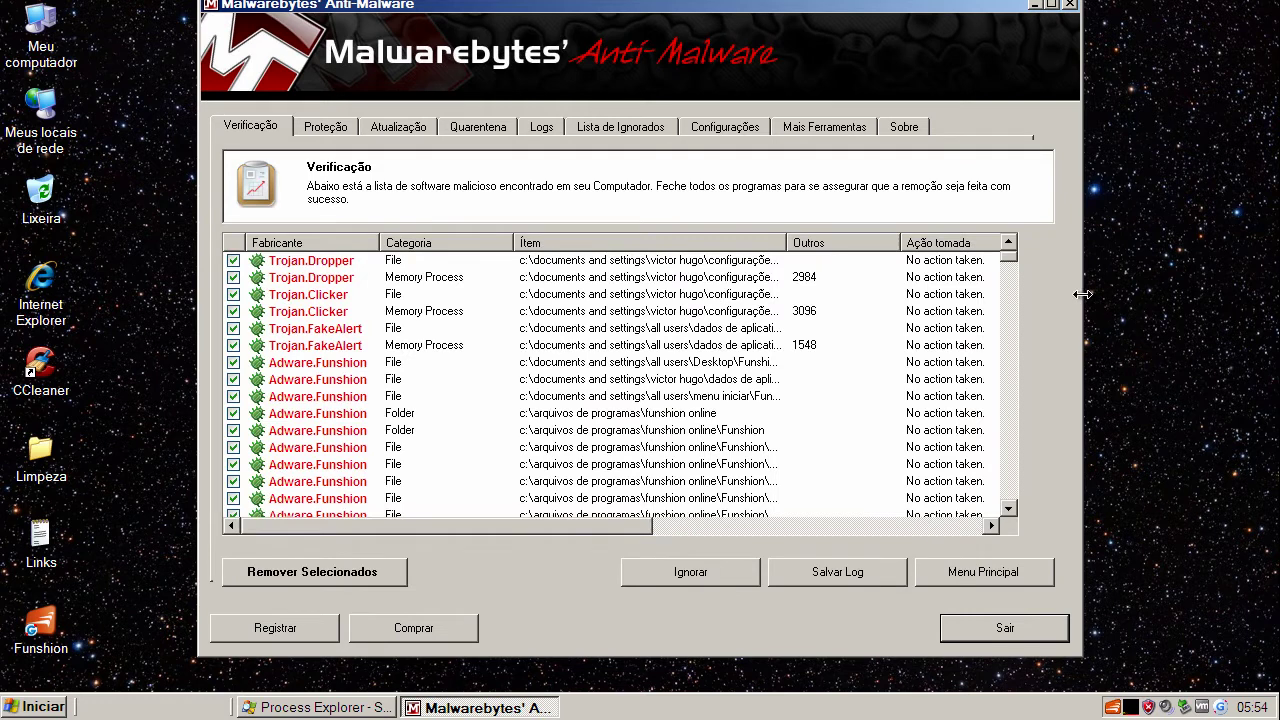
drag(1012, 263, 1007, 269)
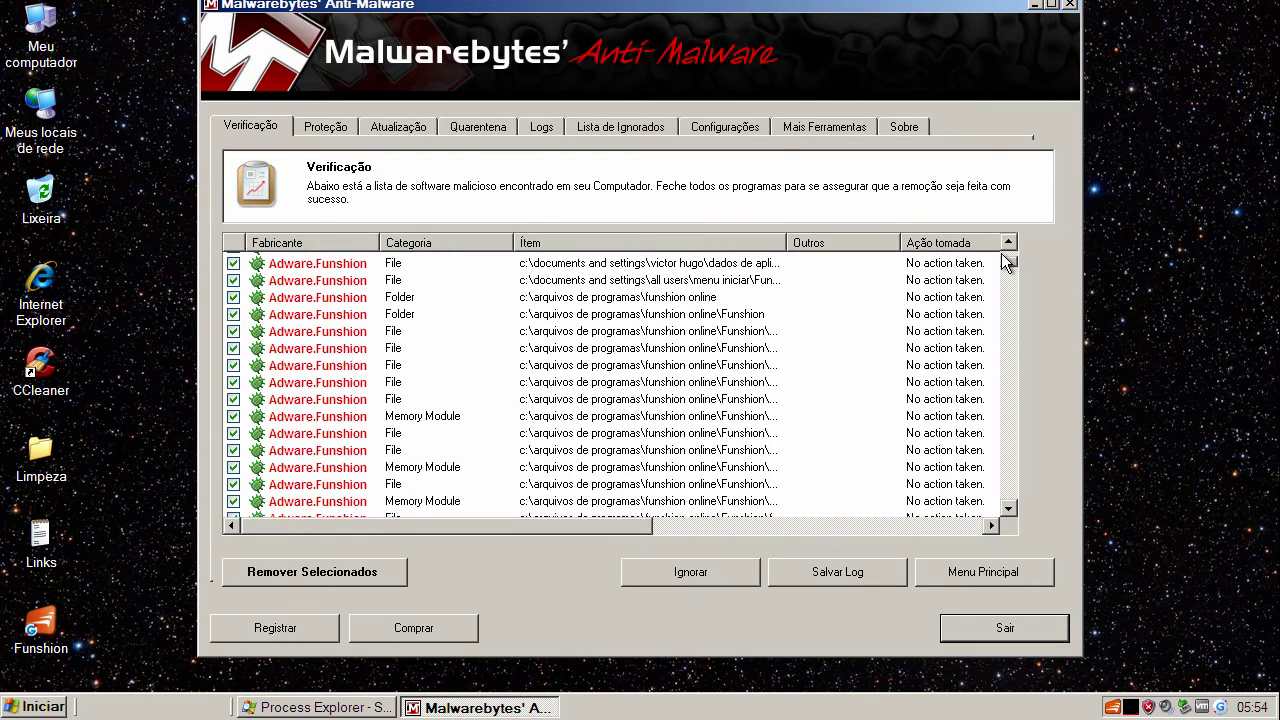
drag(1008, 266, 1010, 256)
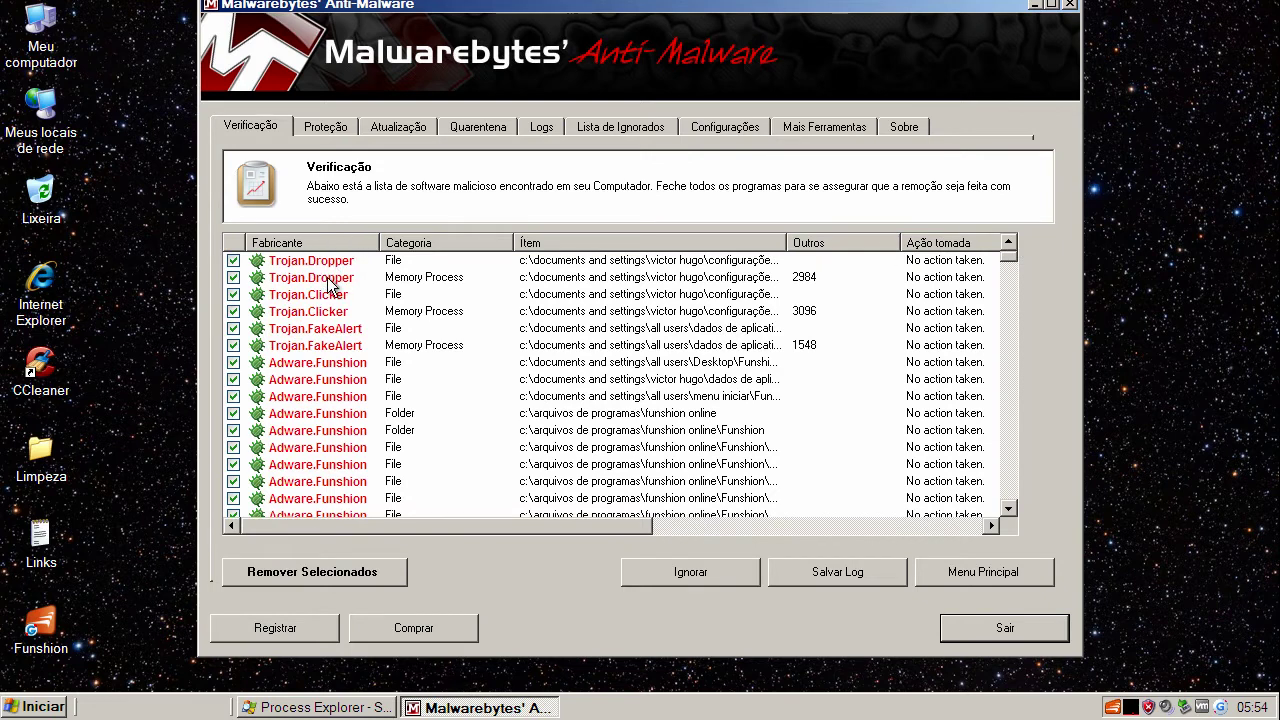
click(277, 365)
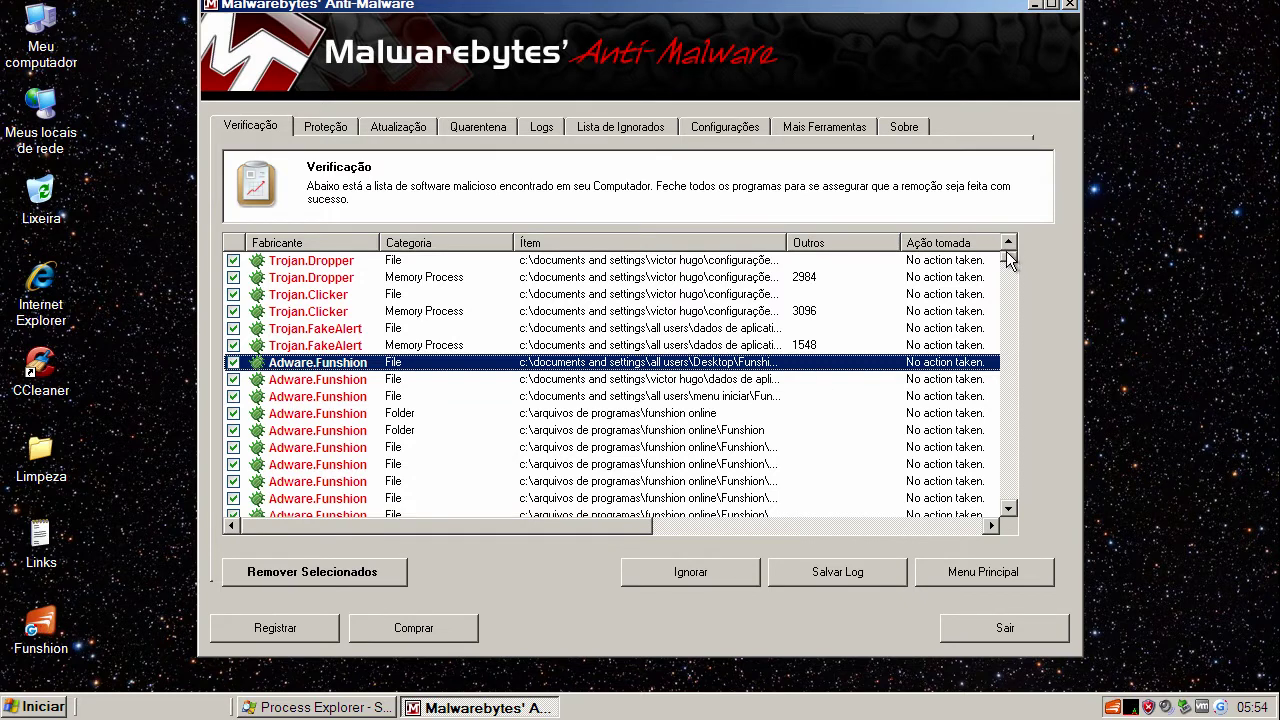
drag(1008, 255, 1012, 502)
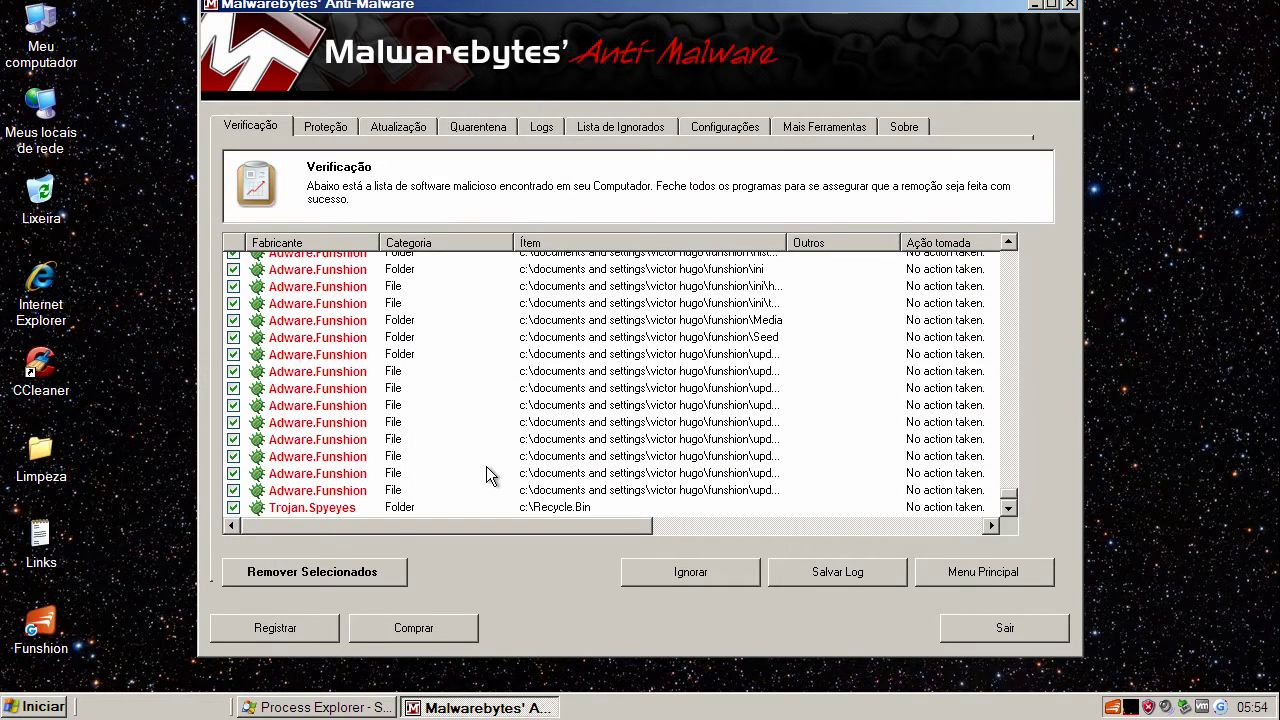
click(322, 508)
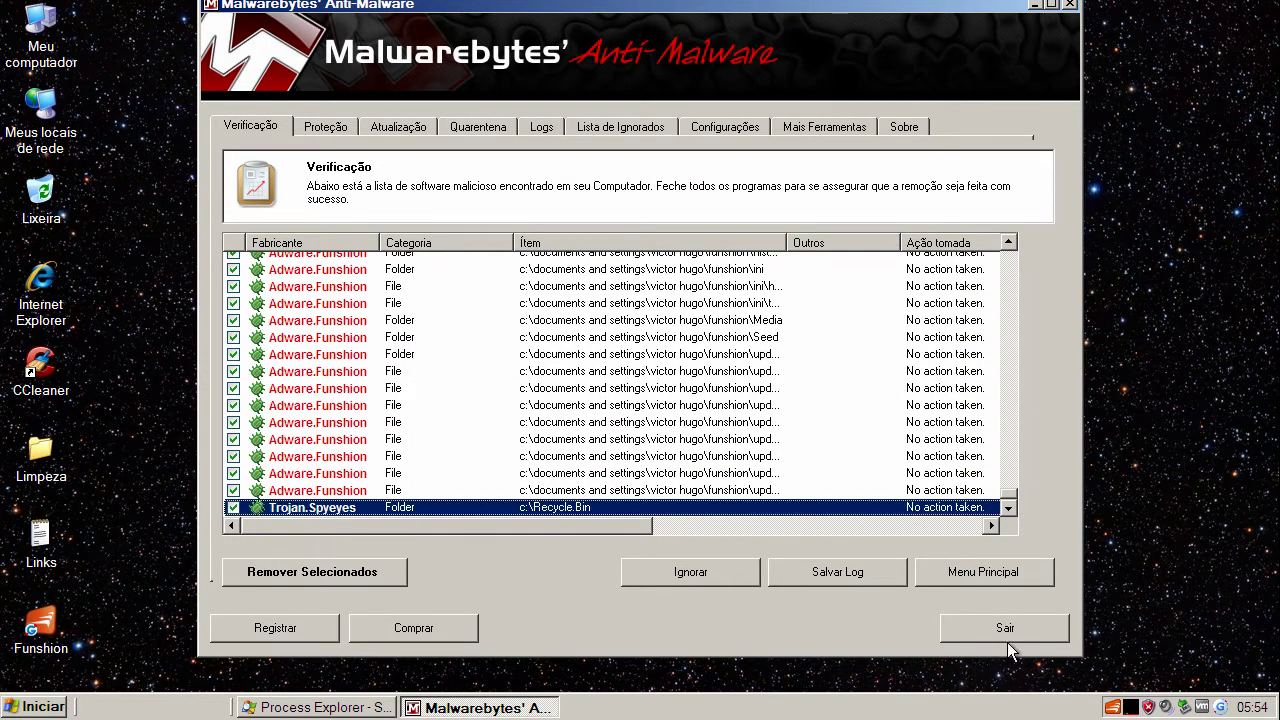
Exit Malwarebytes' Anti-Malware without removing the detected items and check the Funshion shortcut on the desktop.
click(1020, 632)
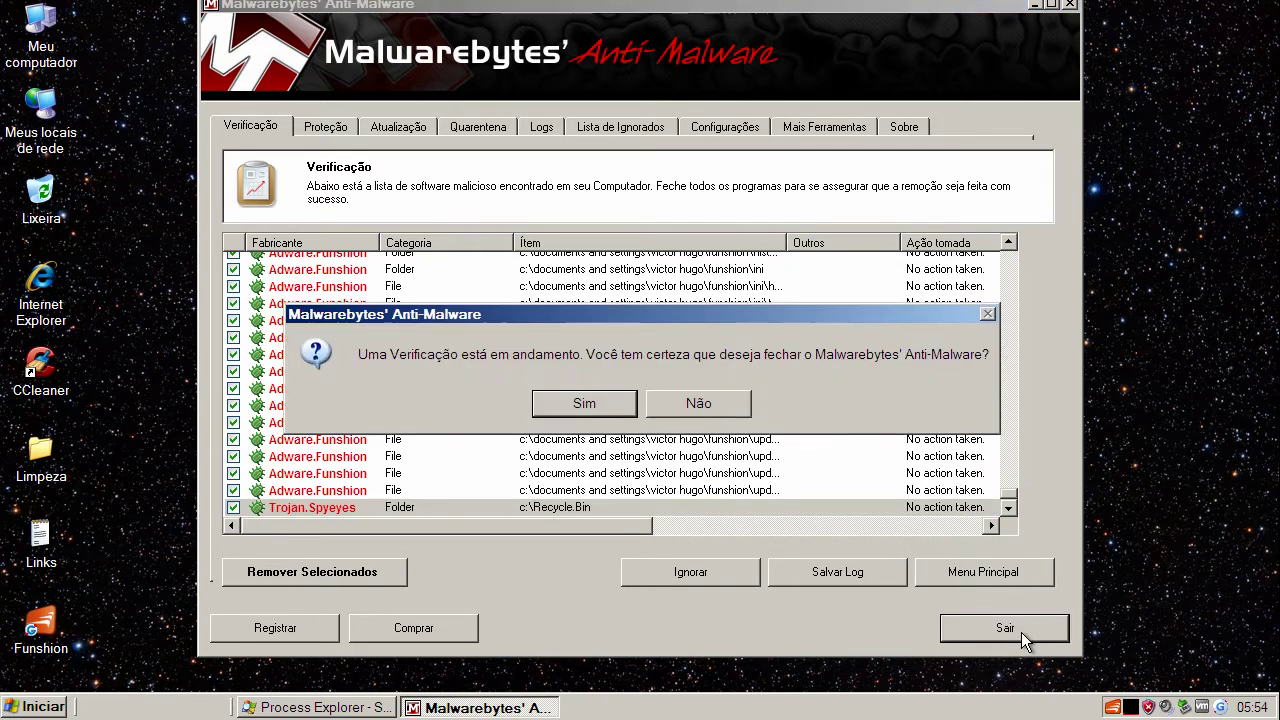
click(586, 402)
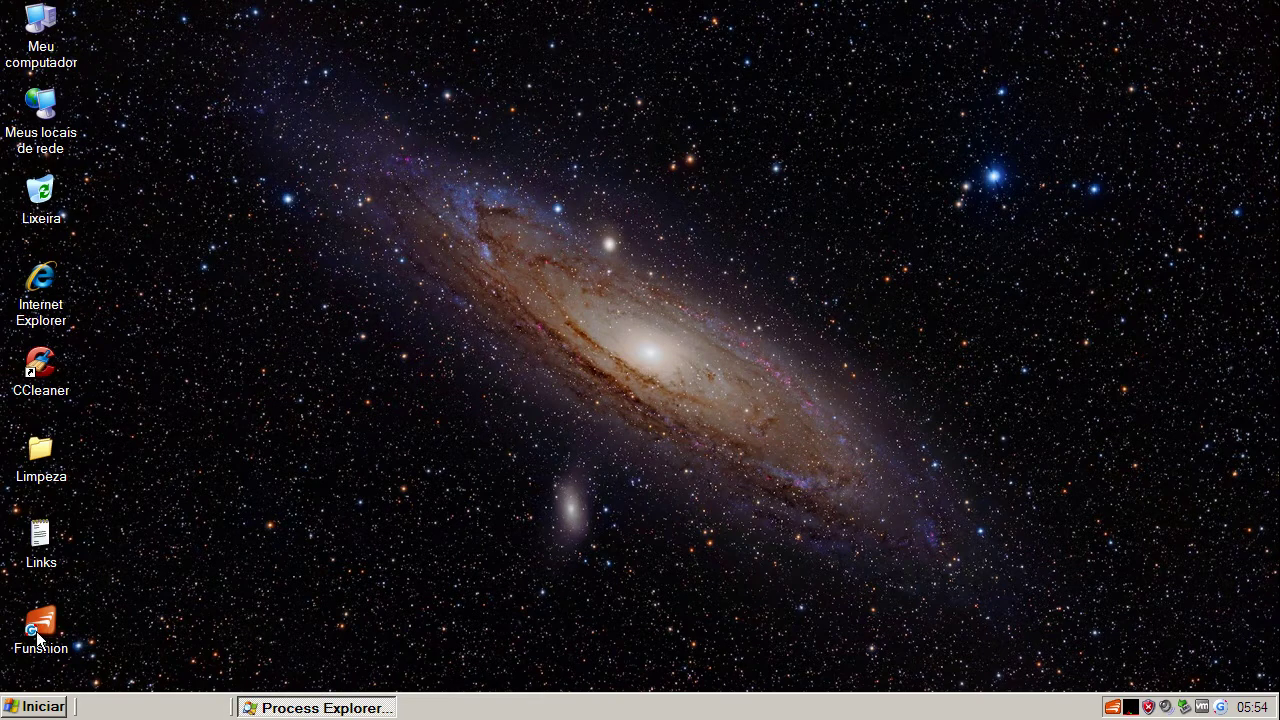
click(38, 630)
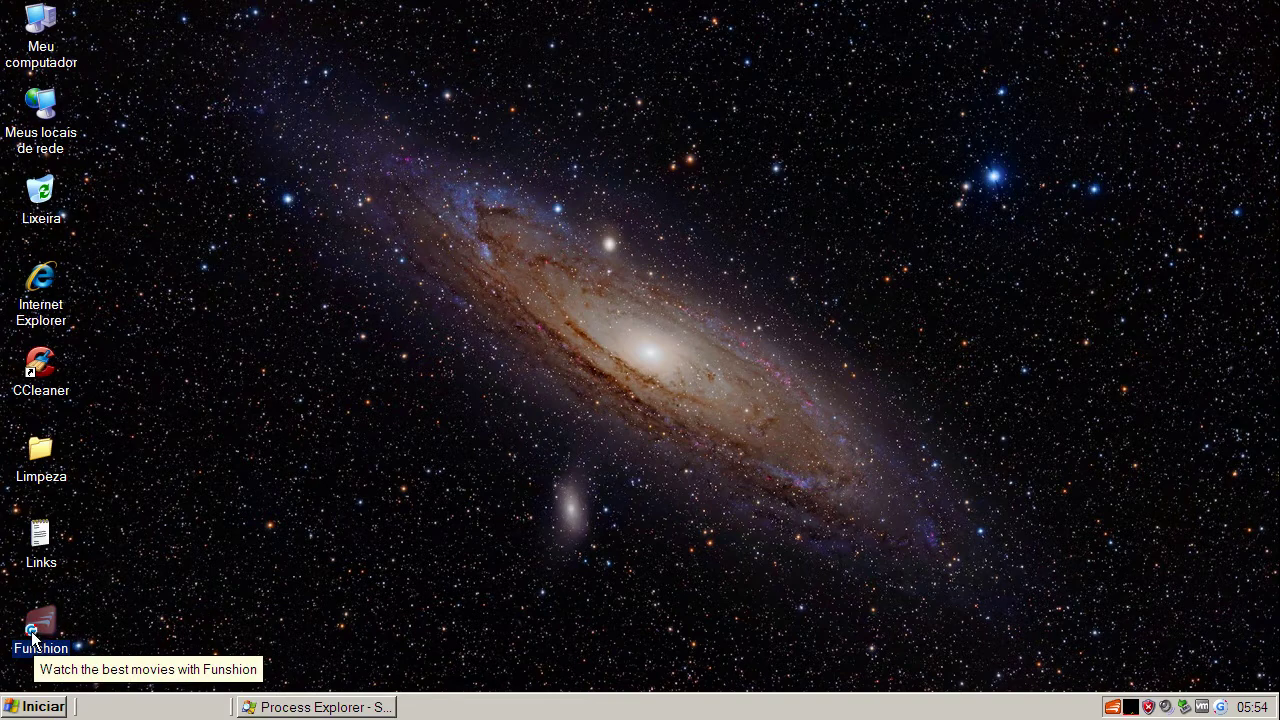
click(83, 621)
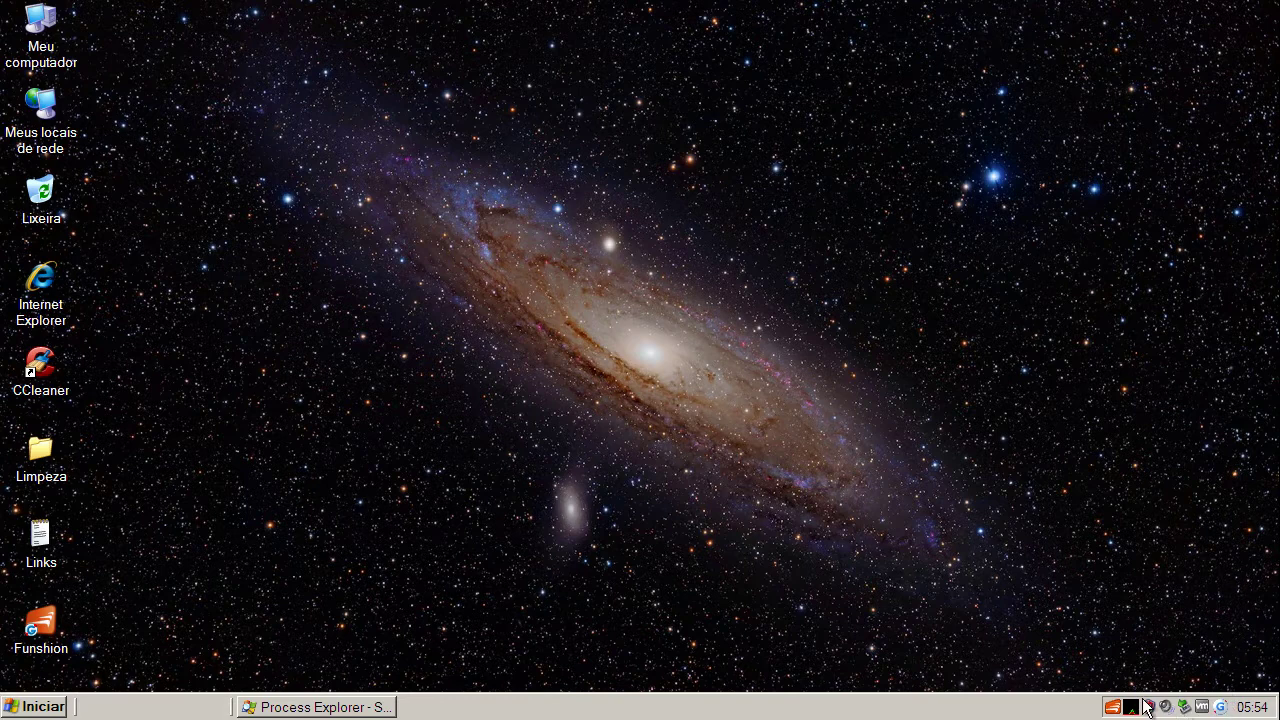
Check the running Funshion.exe, FunshionService.exe and key_040202[1].exe processes in Process Explorer, then minimize its window.
click(340, 708)
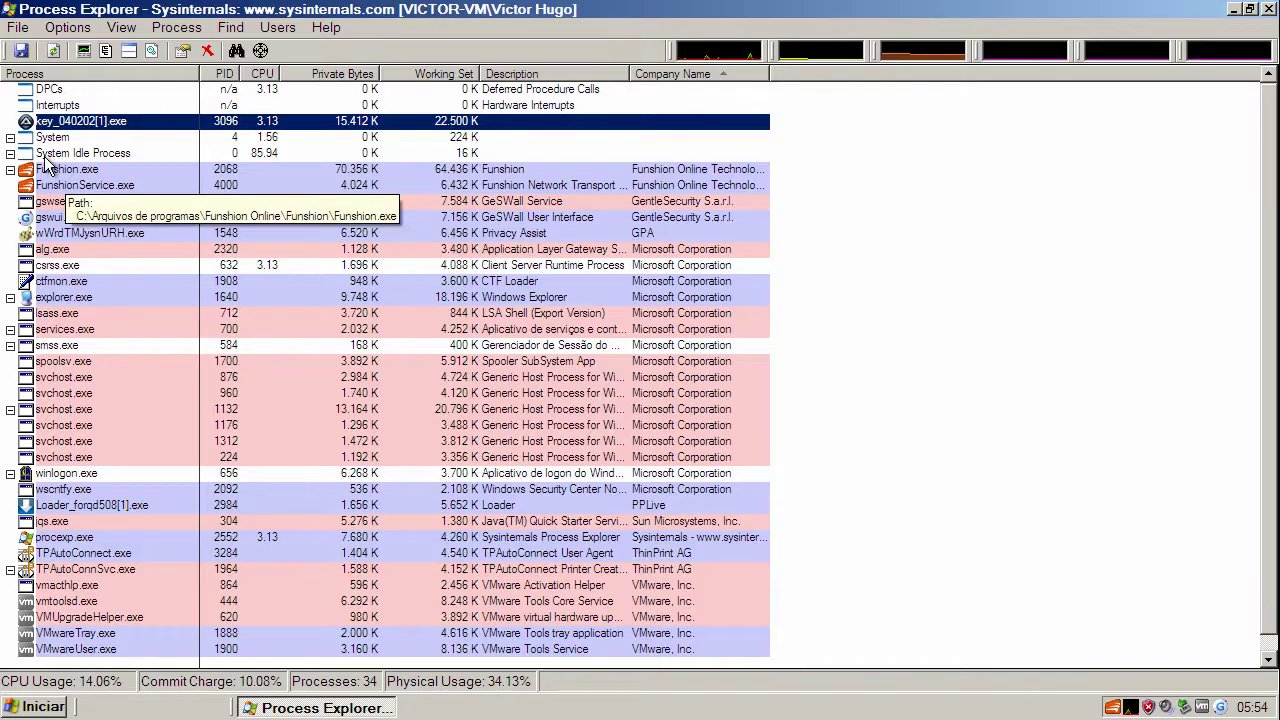
click(45, 169)
click(47, 186)
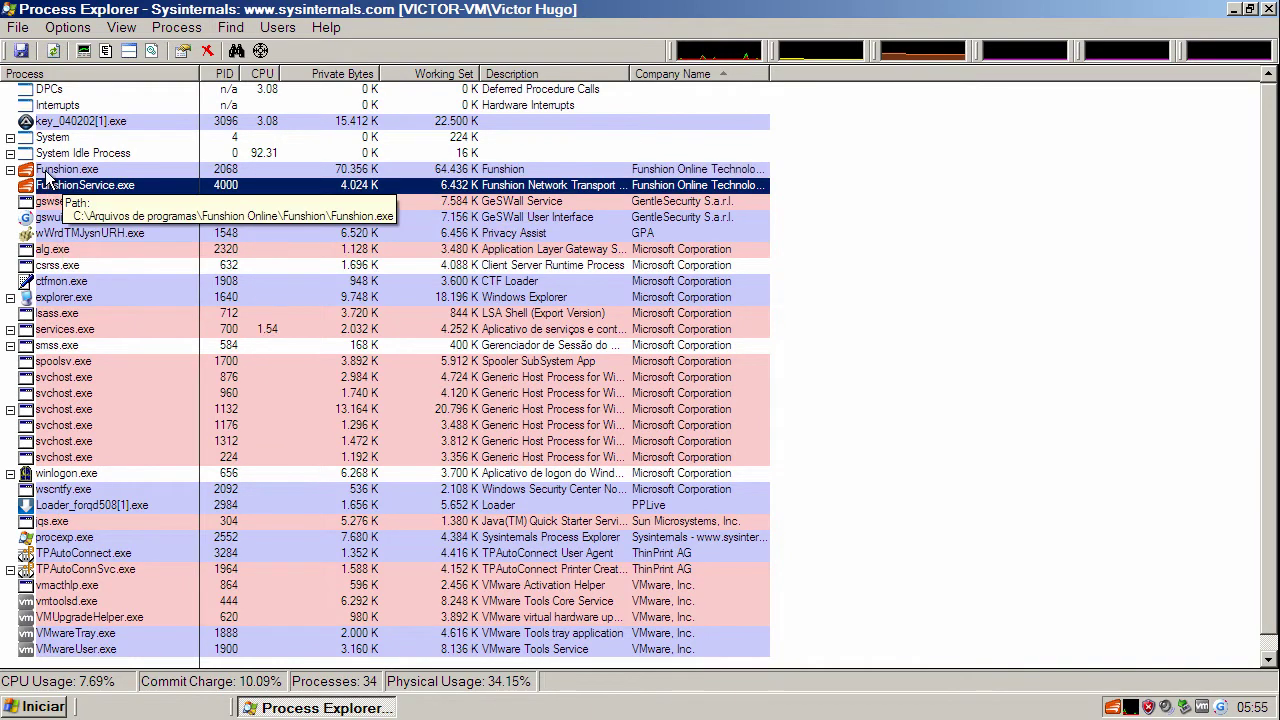
click(50, 170)
click(50, 185)
click(52, 172)
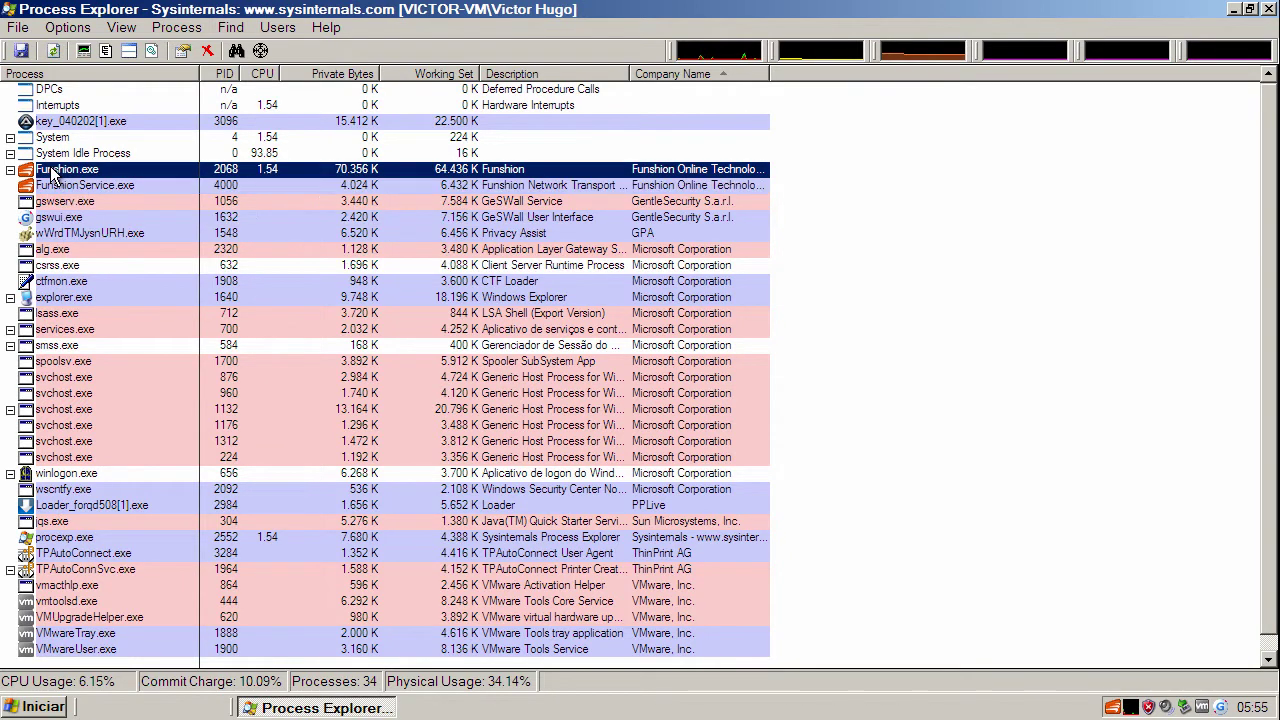
click(78, 122)
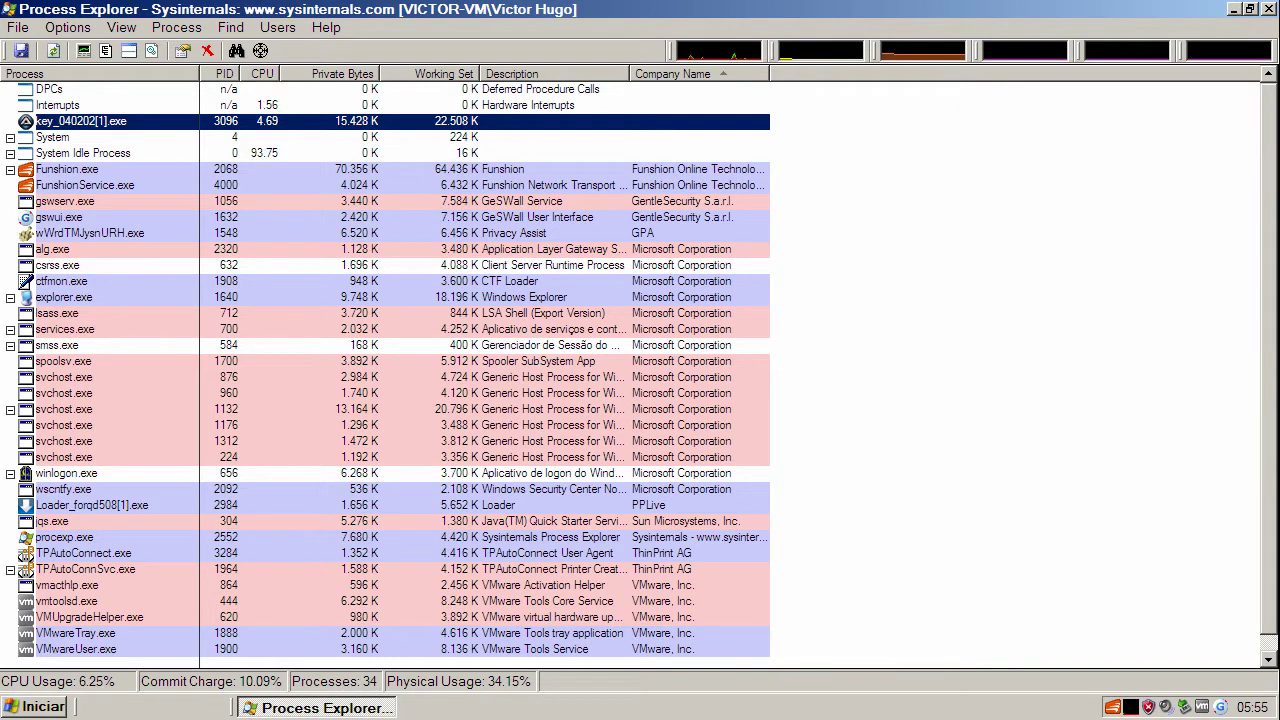
click(1236, 10)
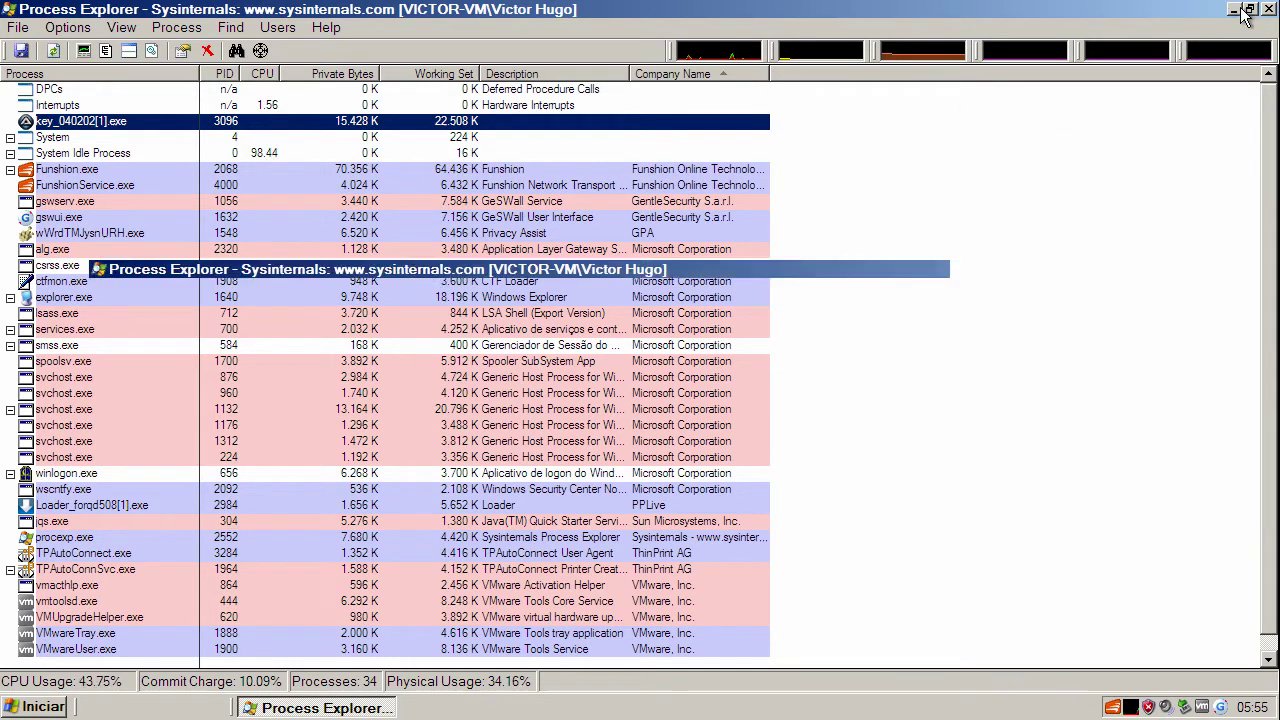
Open the GeSWall Console and examine the full list of isolated applications.
double_click(1221, 707)
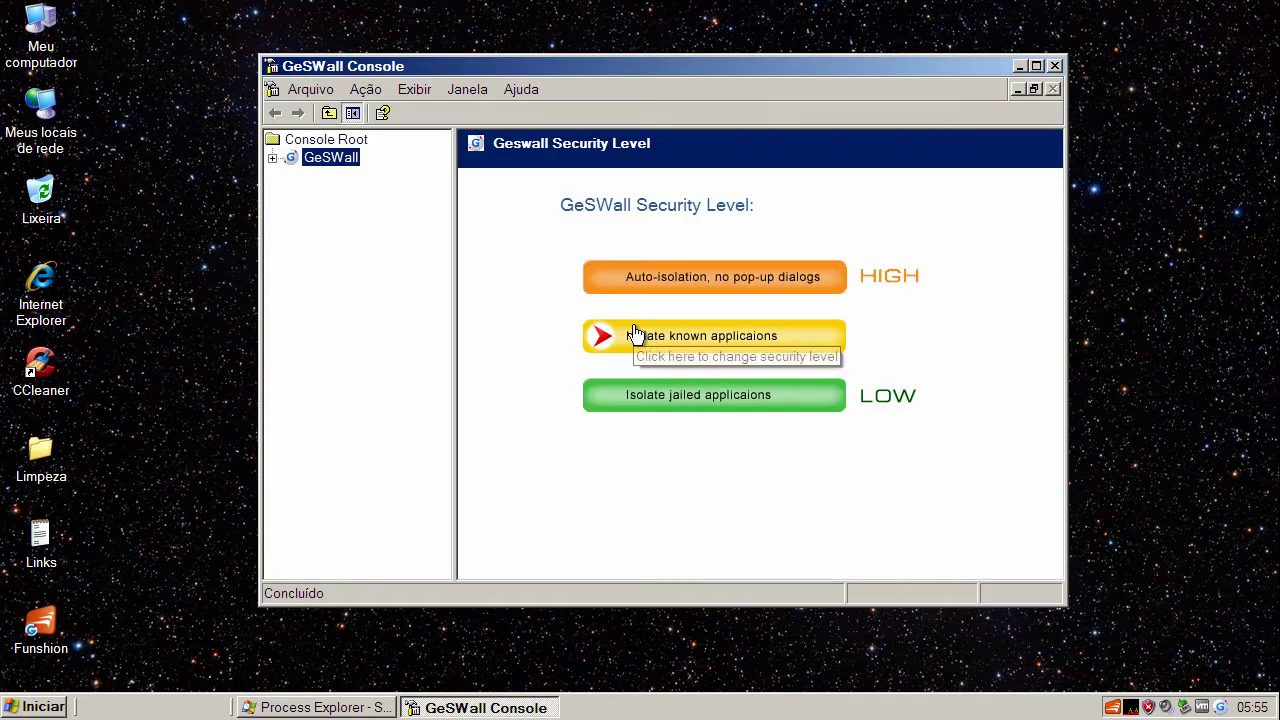
click(271, 157)
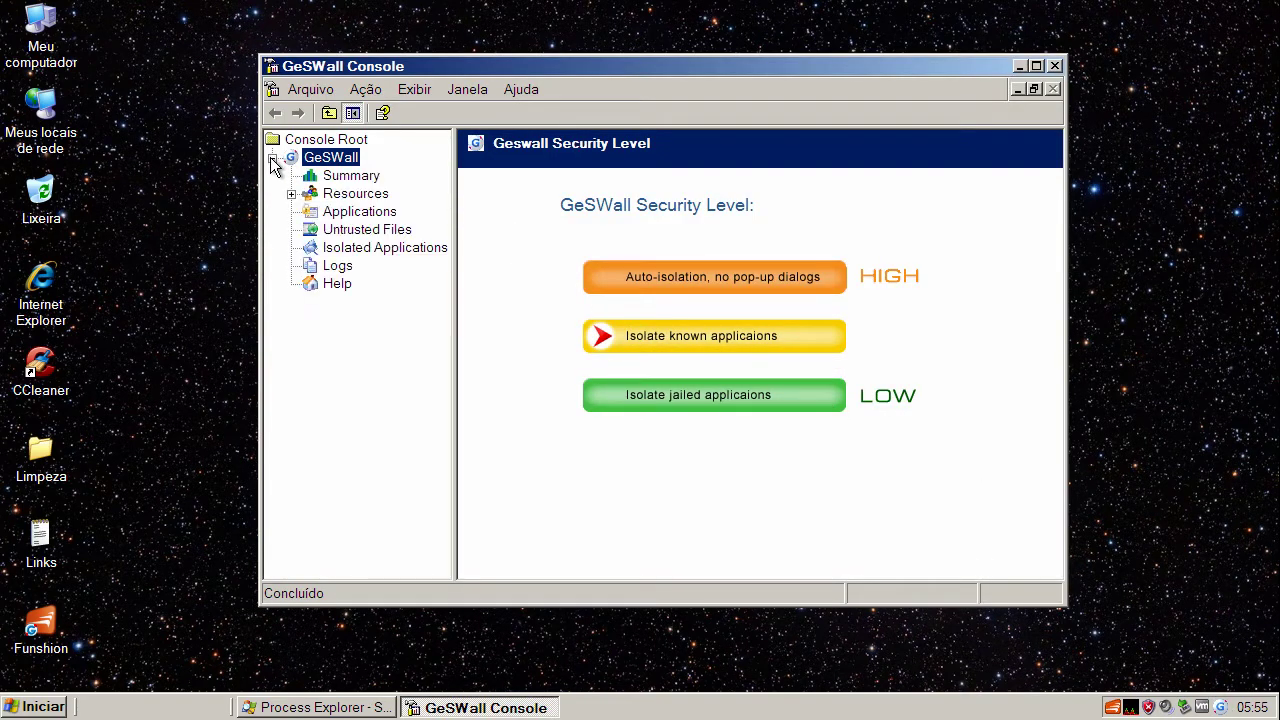
click(376, 248)
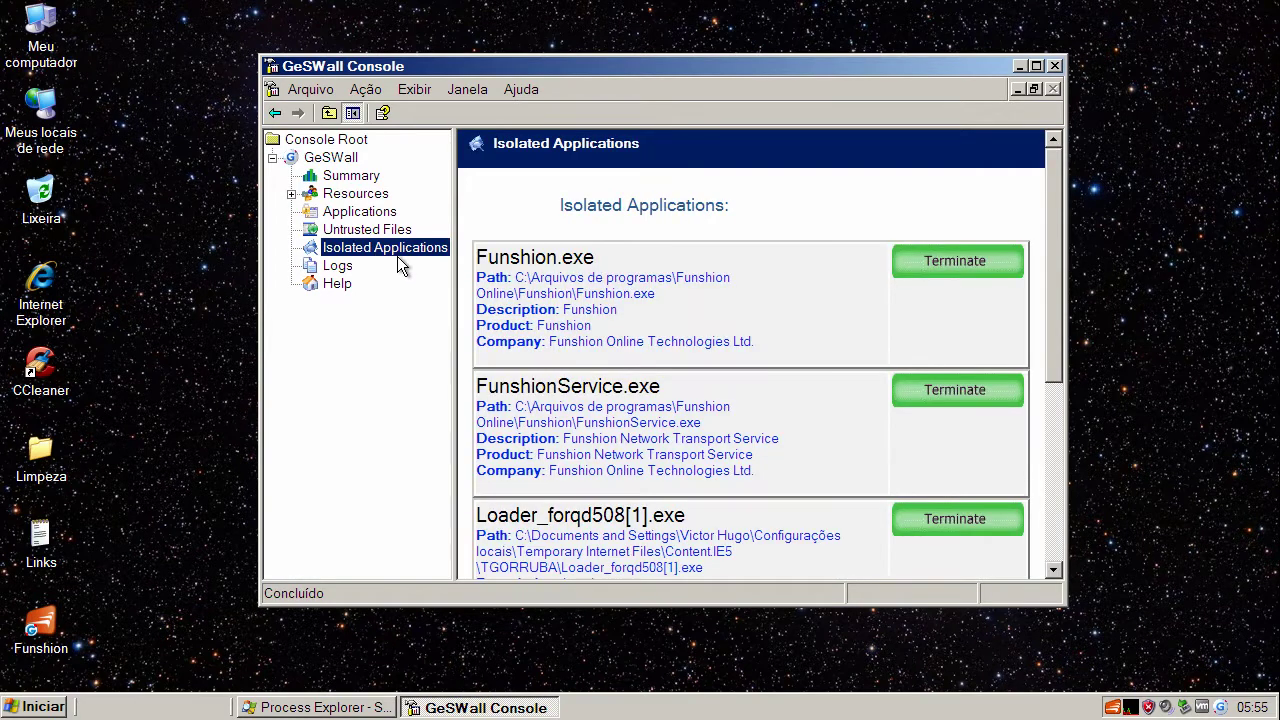
drag(1054, 290, 1092, 551)
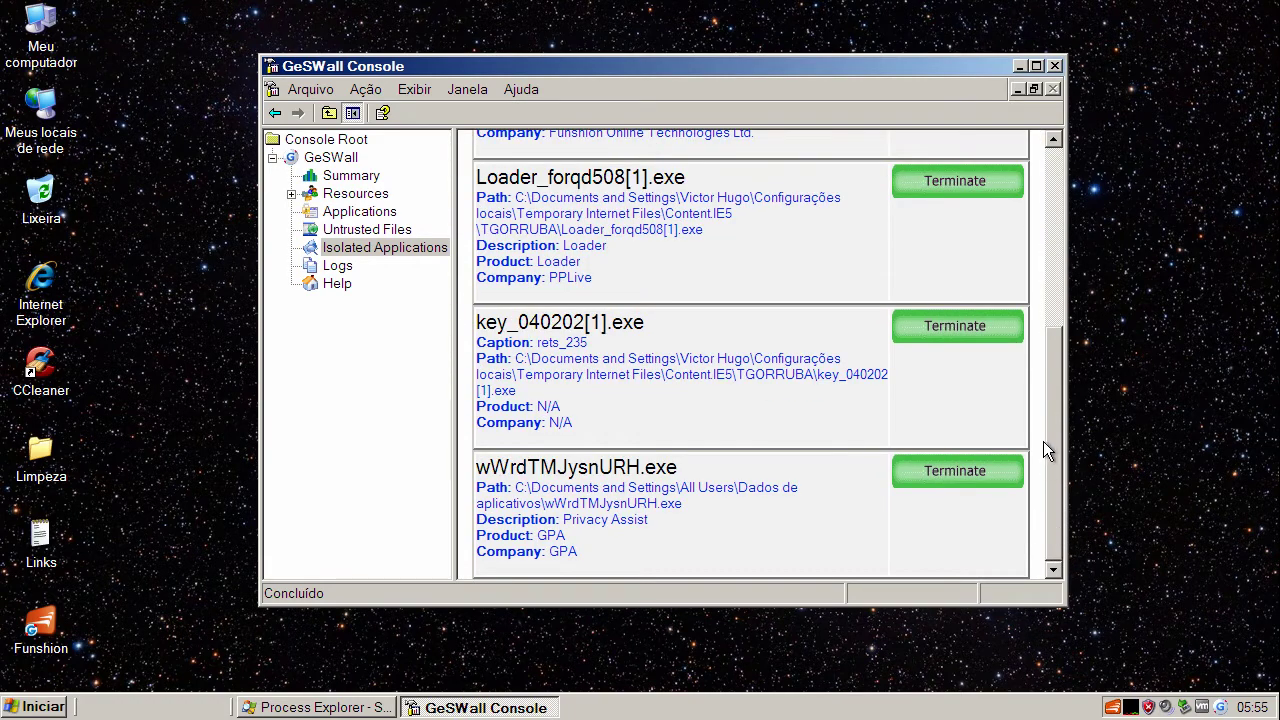
drag(1043, 443, 1041, 193)
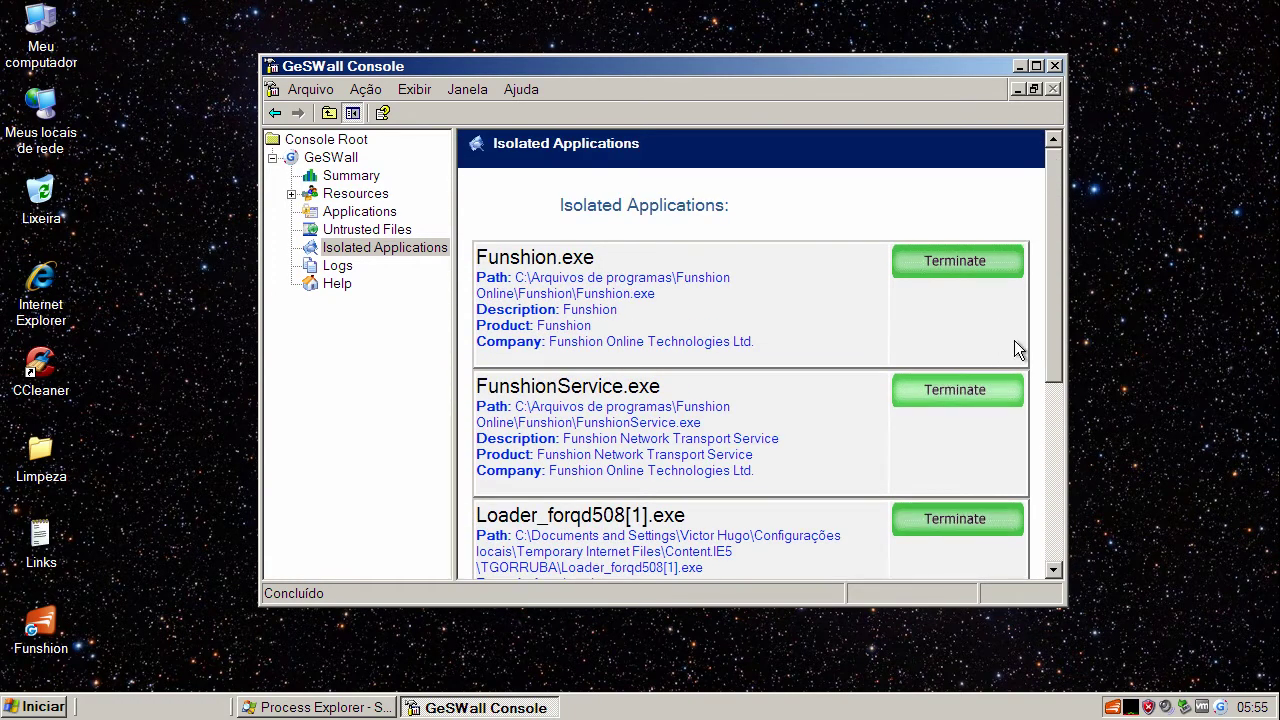
drag(1050, 298, 1052, 483)
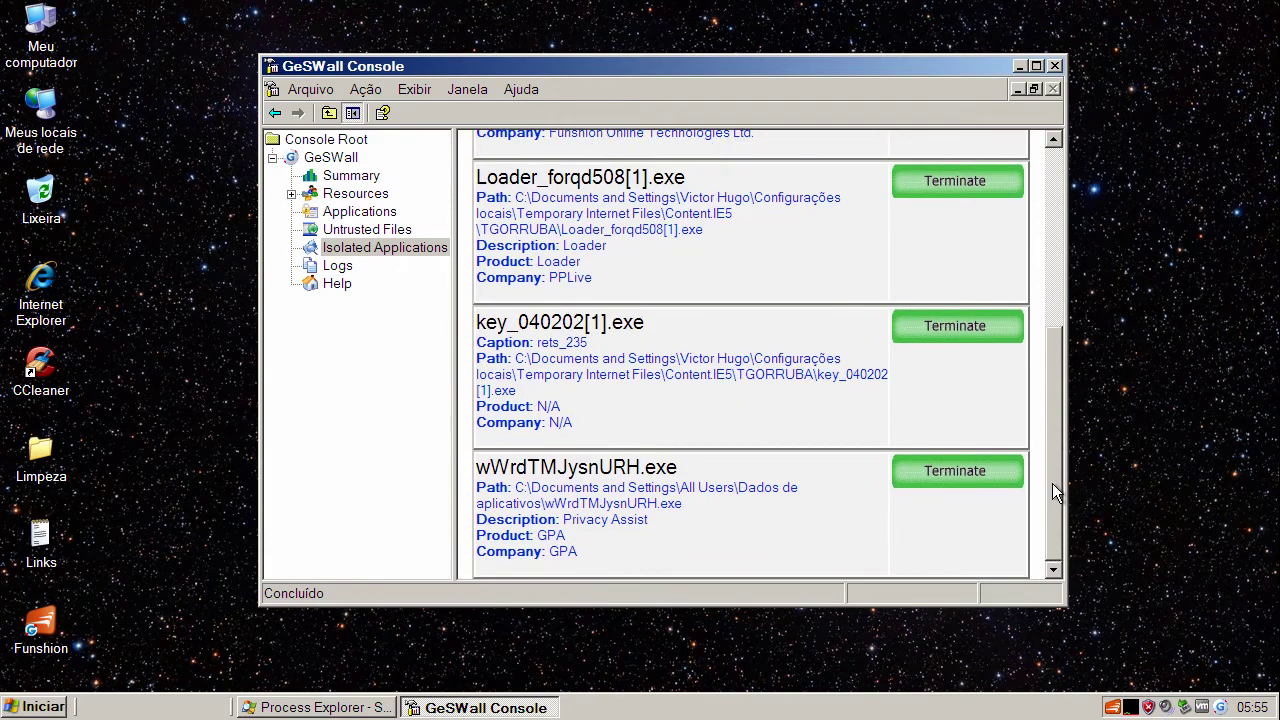
Terminate the isolated processes wWrdTMJysnURH.exe, key_040202[1].exe and Loader_forqd508[1].exe in the GeSWall Console.
click(957, 474)
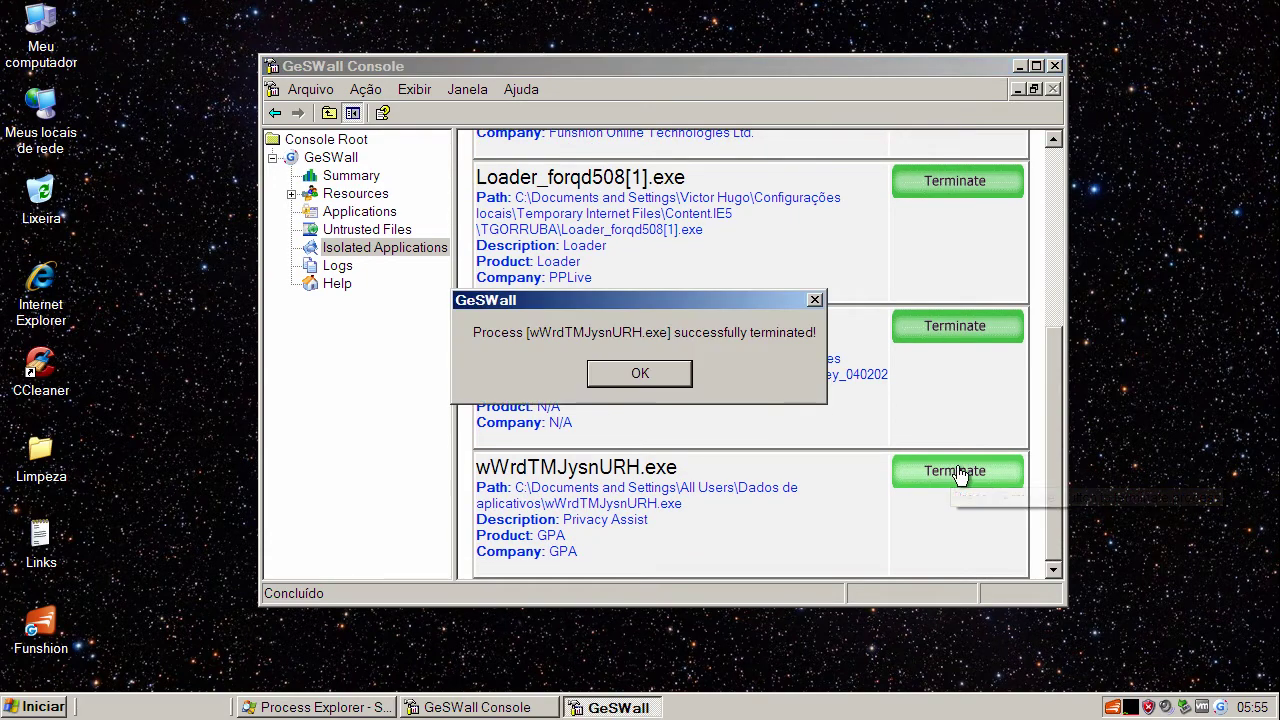
click(651, 374)
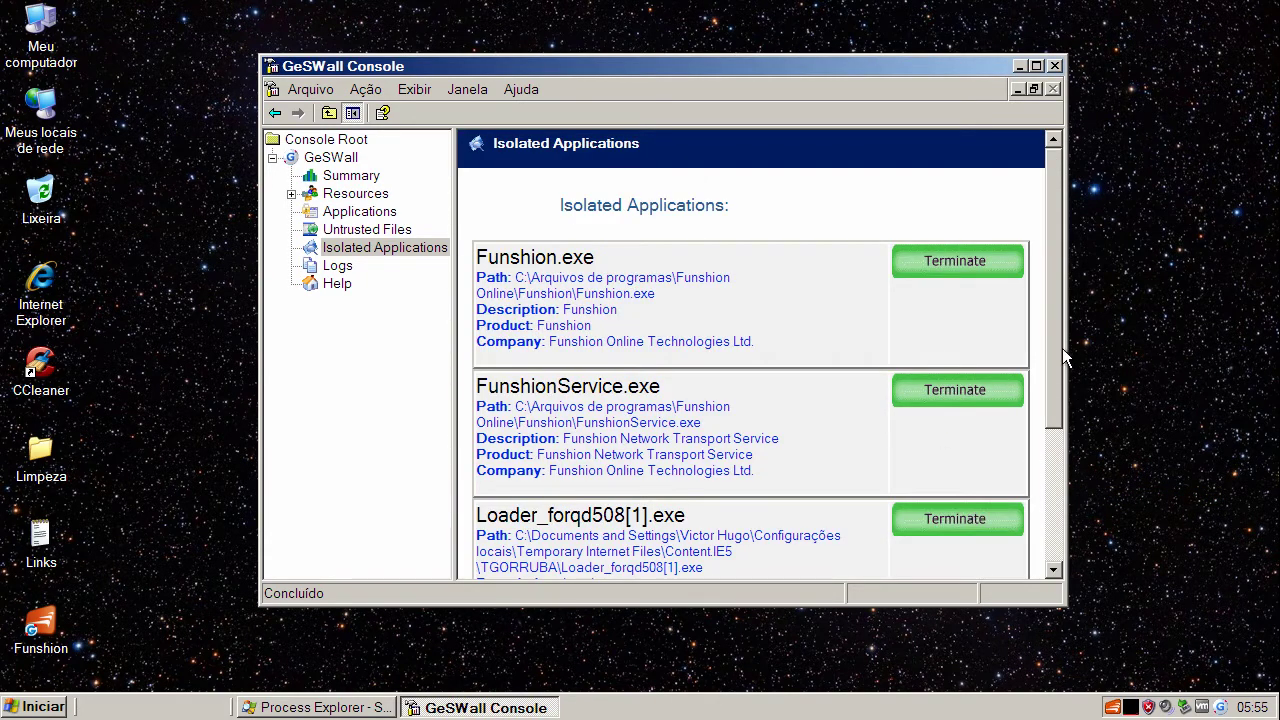
drag(1055, 350, 1053, 500)
click(995, 460)
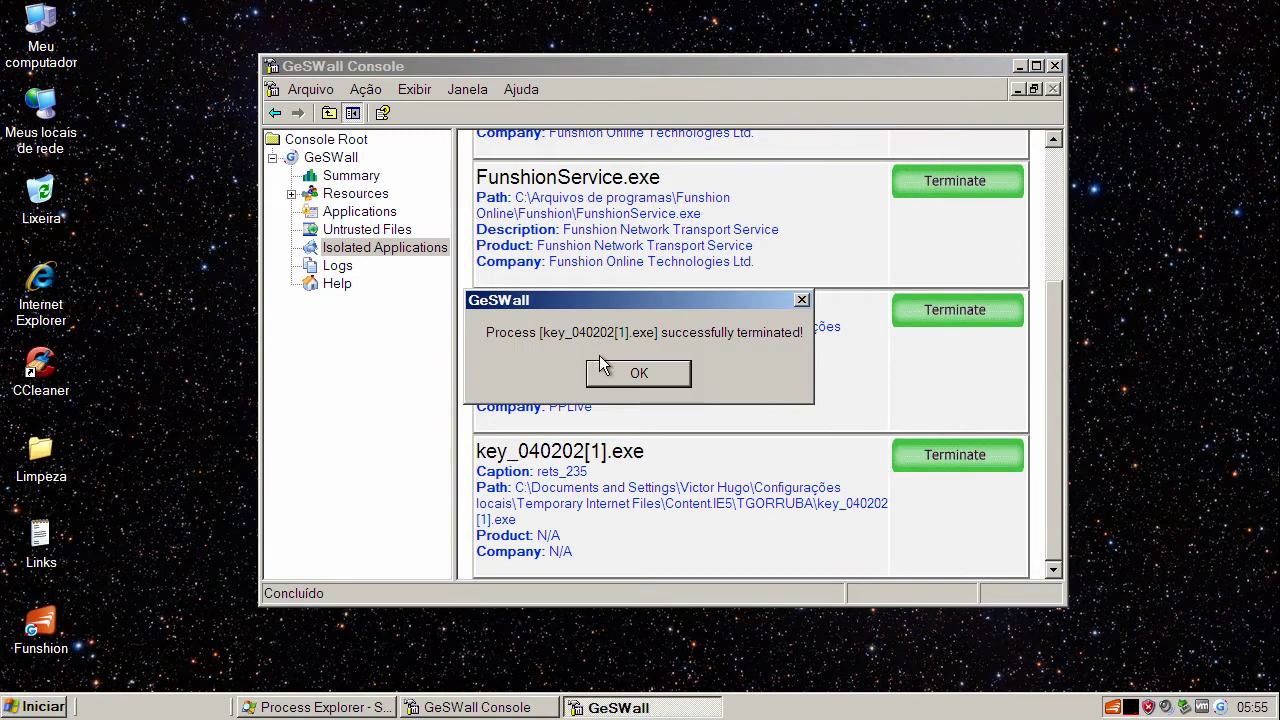
click(636, 373)
click(919, 526)
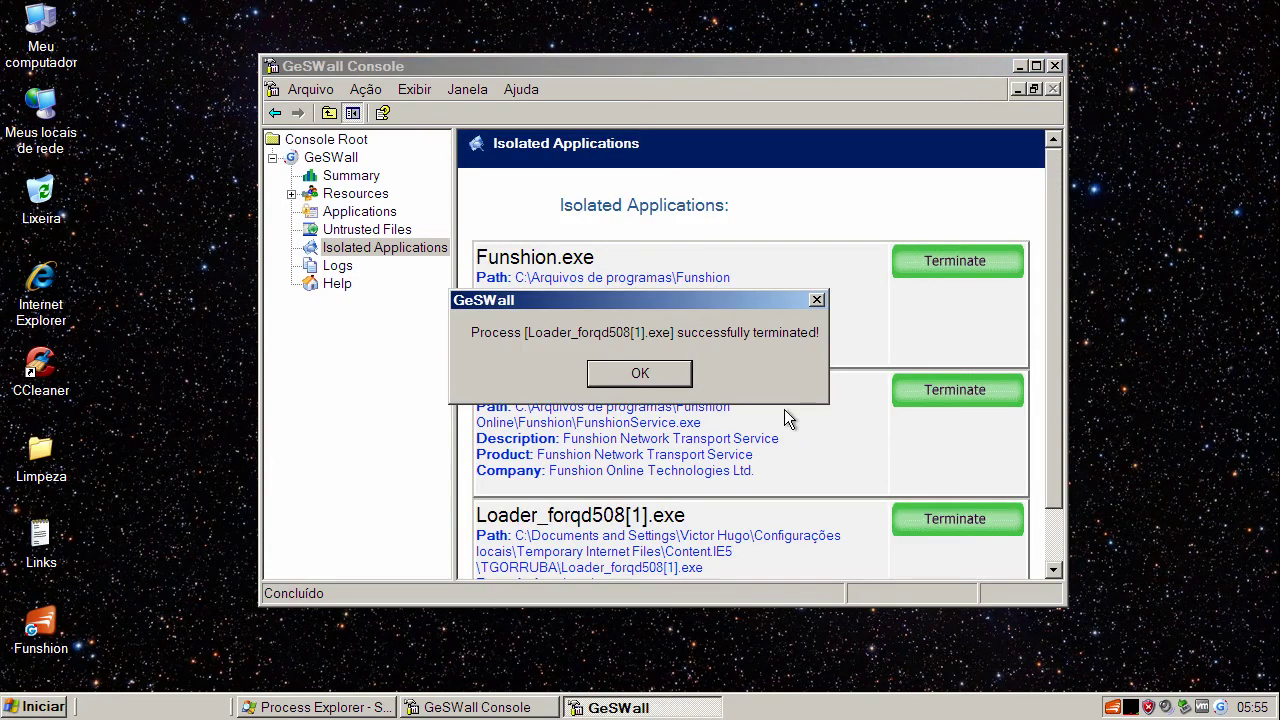
click(684, 386)
Terminate the isolated processes FunshionService.exe and Funshion.exe, acknowledging each confirmation.
click(935, 400)
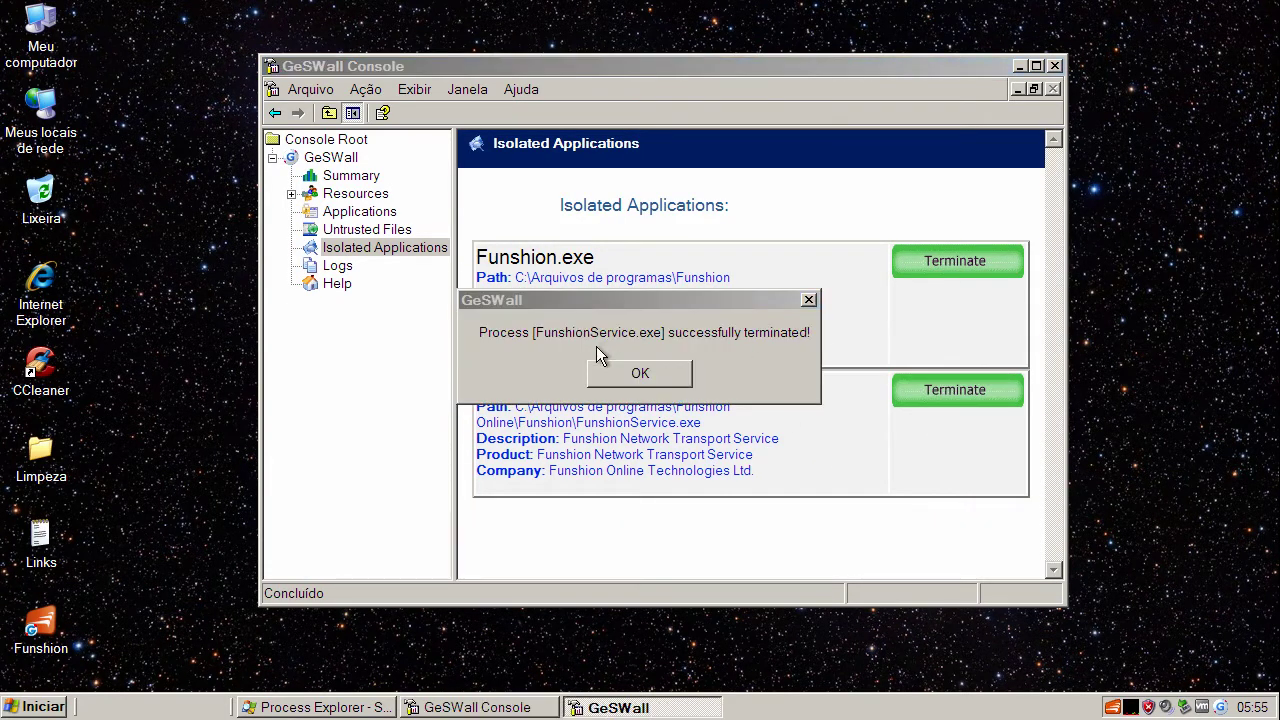
click(607, 381)
click(977, 397)
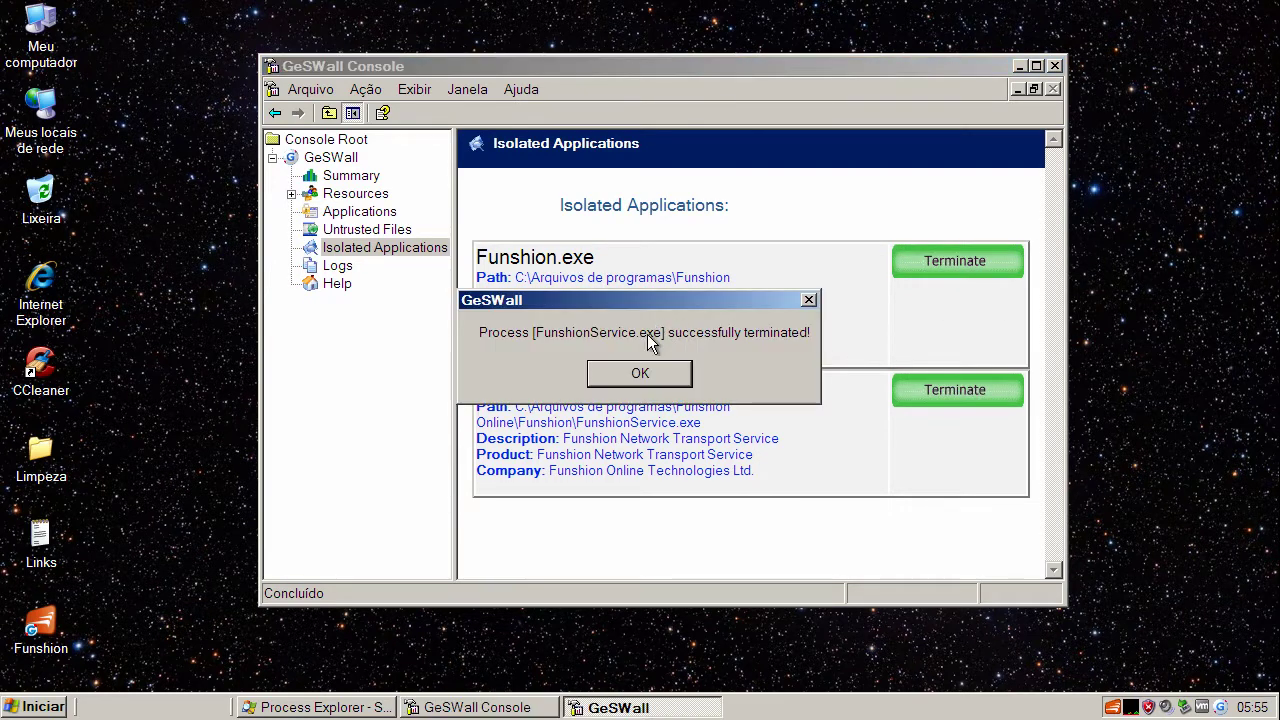
click(668, 372)
click(988, 261)
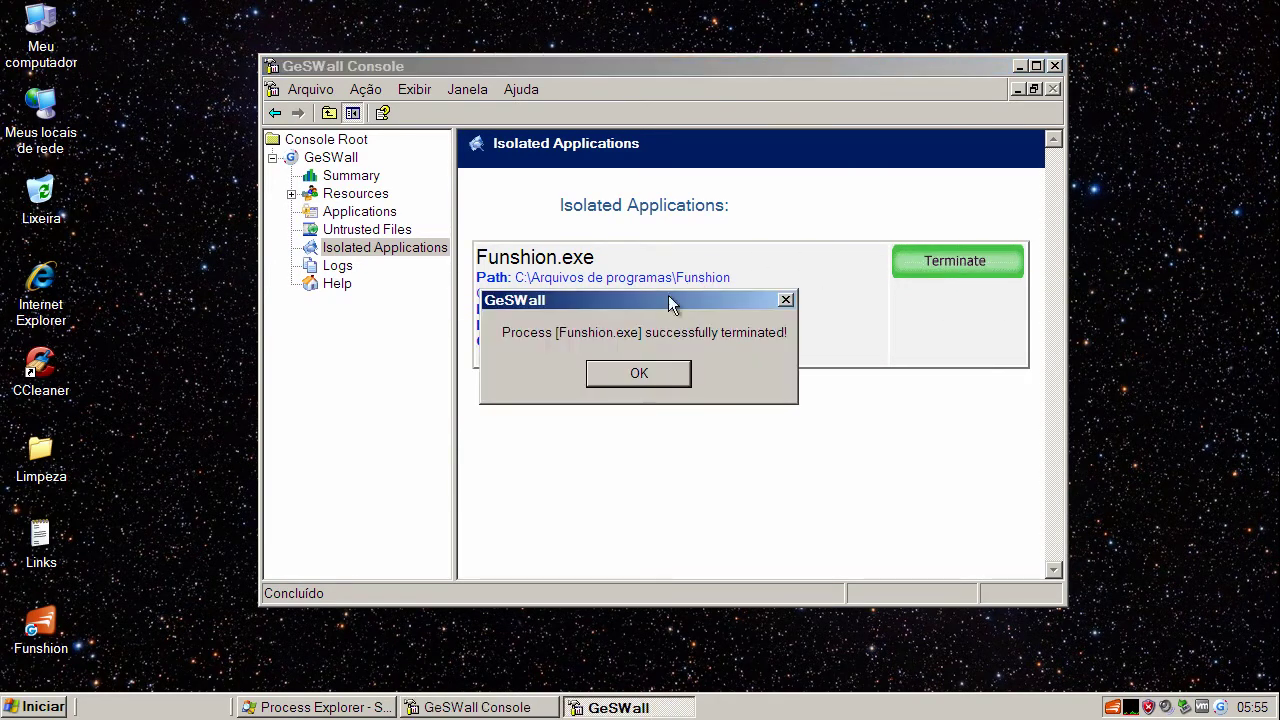
click(647, 369)
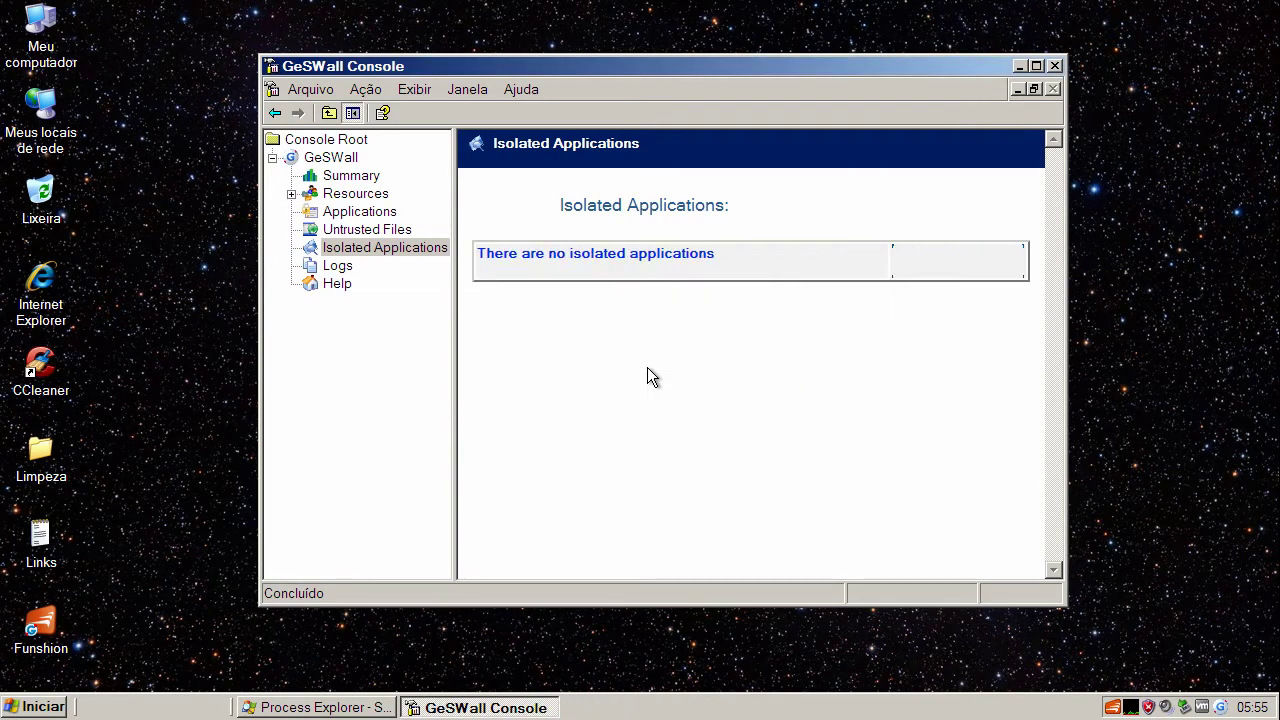
Scan the system for untrusted files with GeSWall.
click(344, 231)
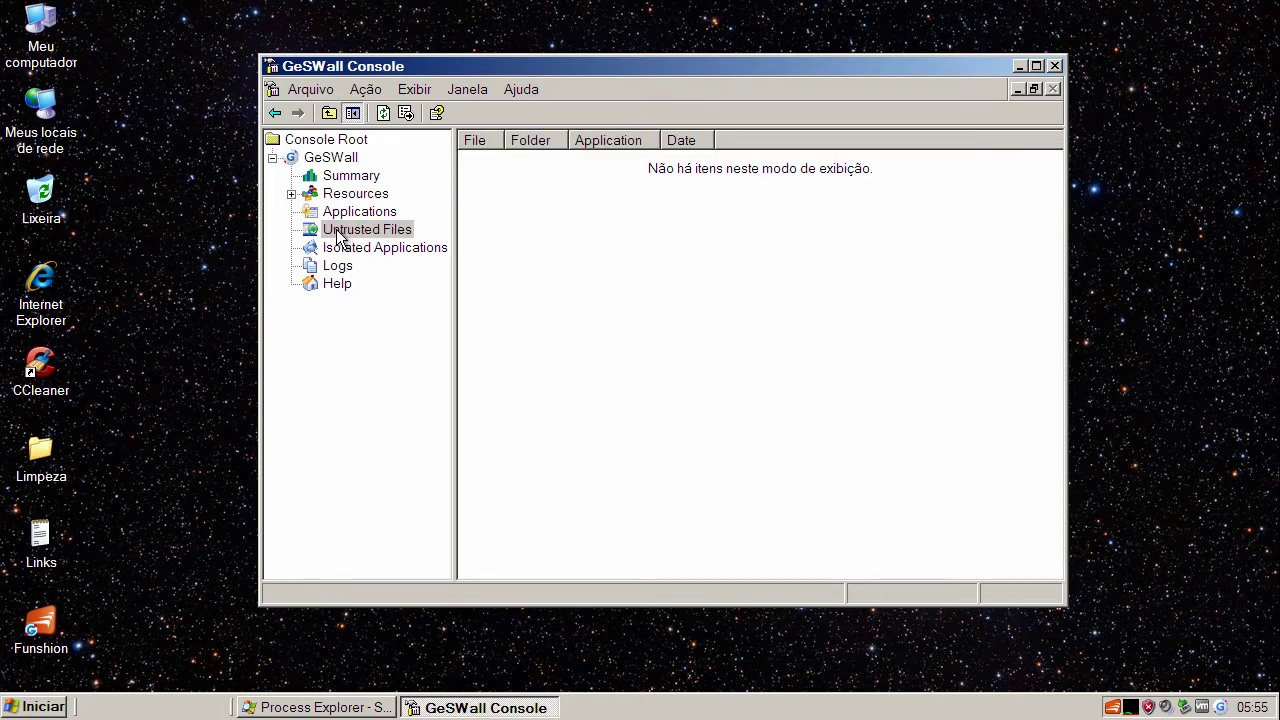
right_click(338, 233)
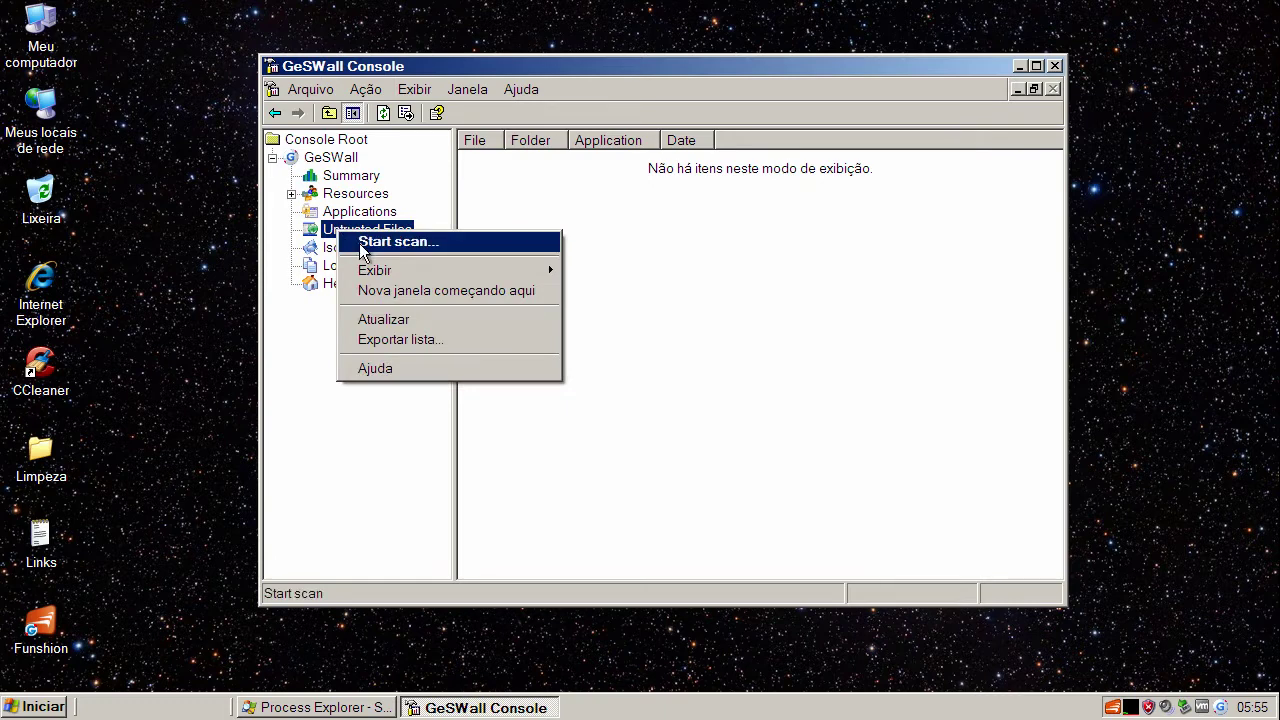
click(362, 250)
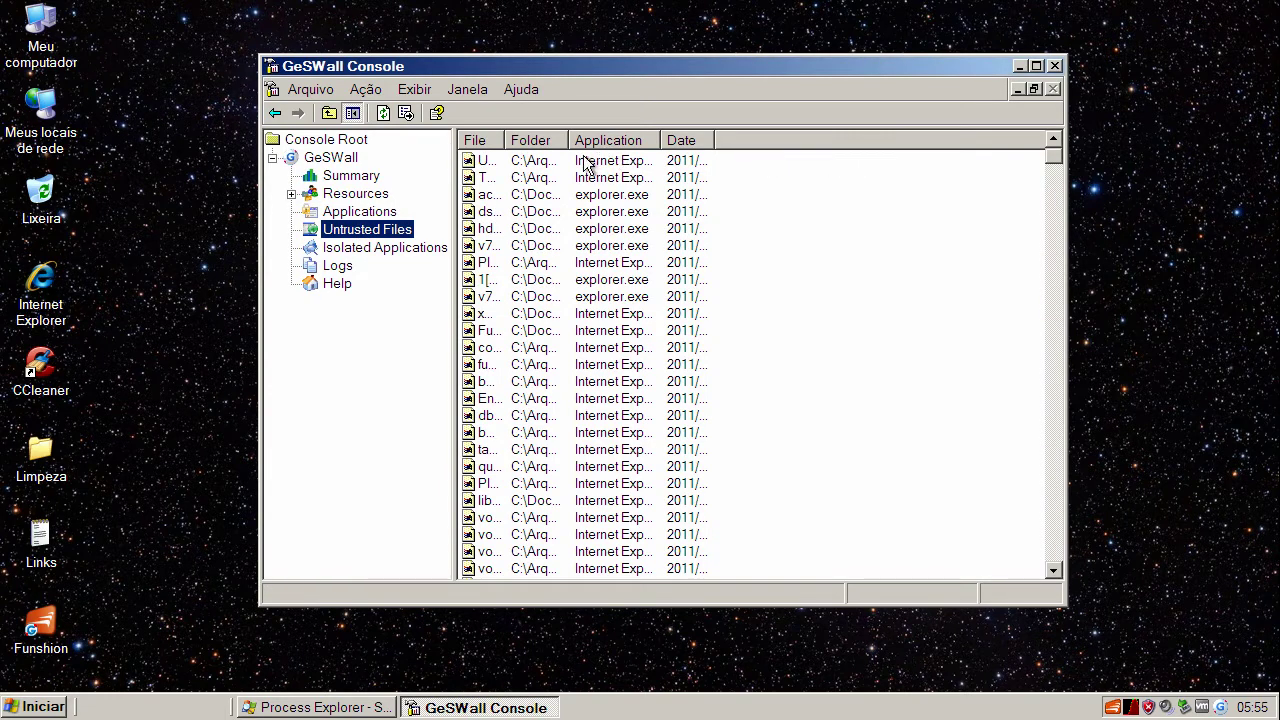
Delete all files in the Untrusted Files list and close the GeSWall Console.
click(586, 163)
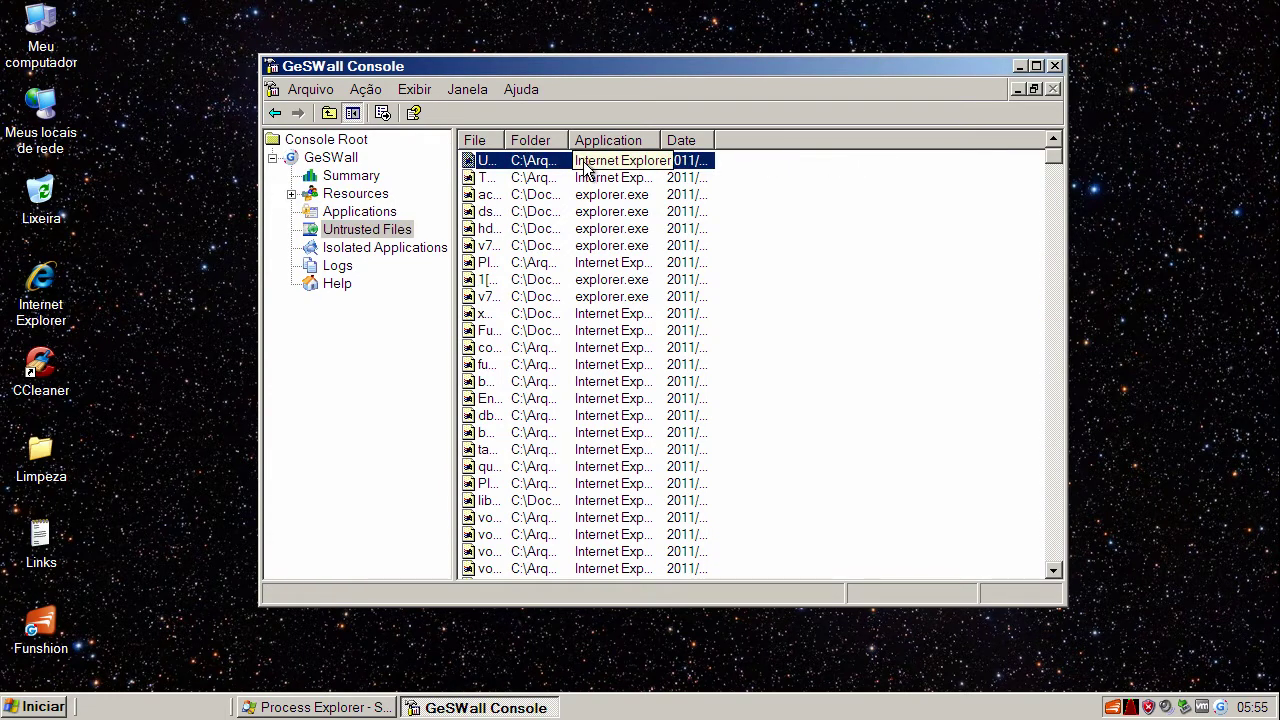
key(ctrl+a)
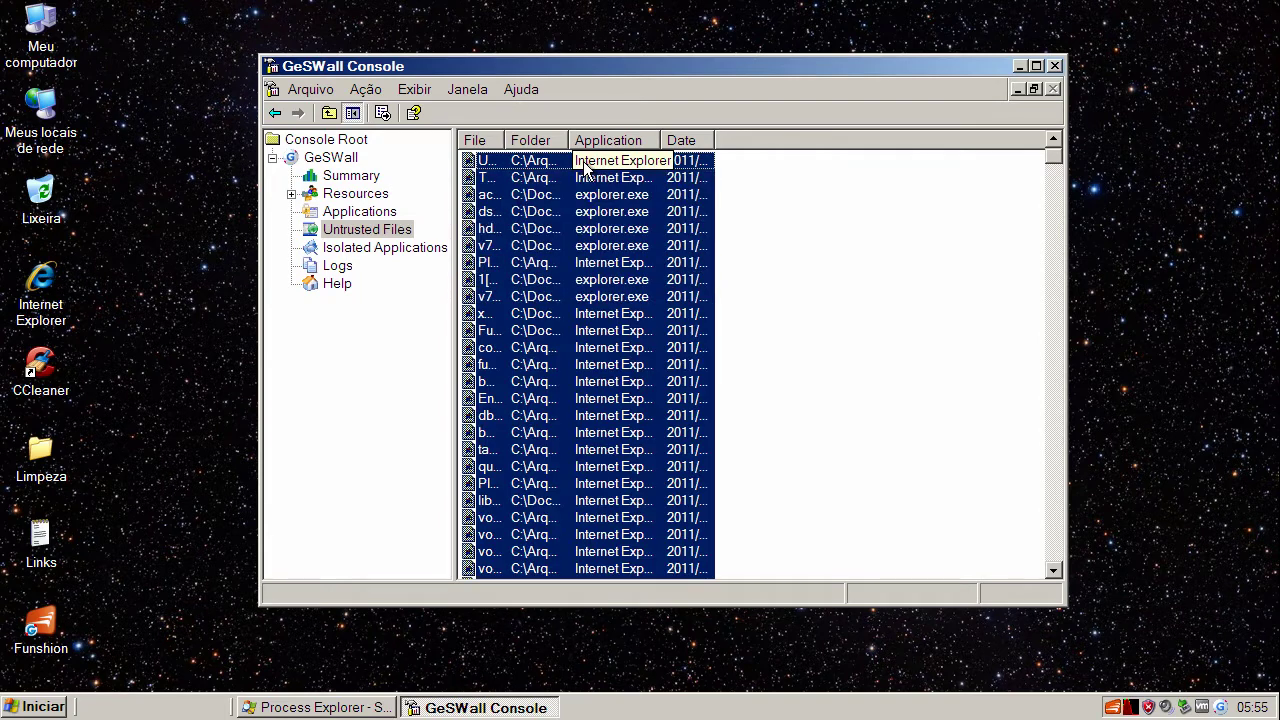
right_click(588, 172)
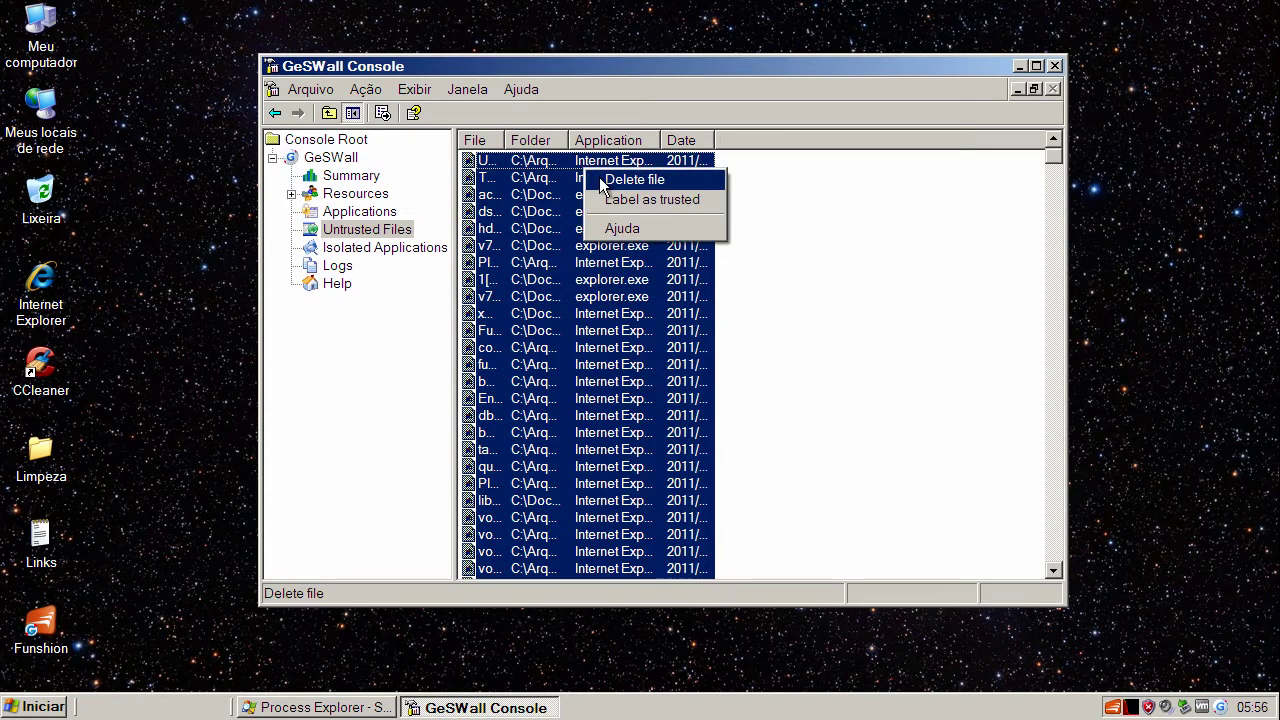
click(601, 182)
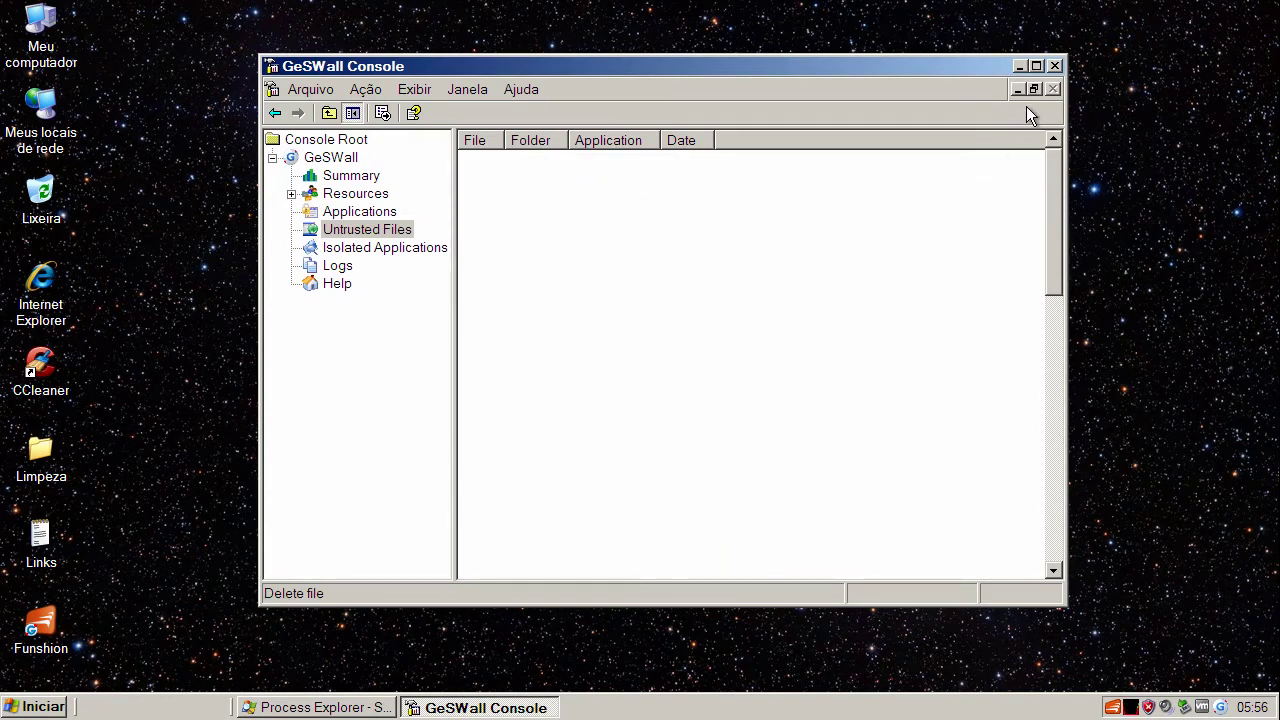
click(1055, 65)
Launch CCleaner from the desktop, run its cleanup (Executar Limpeza) twice, and close it.
double_click(40, 368)
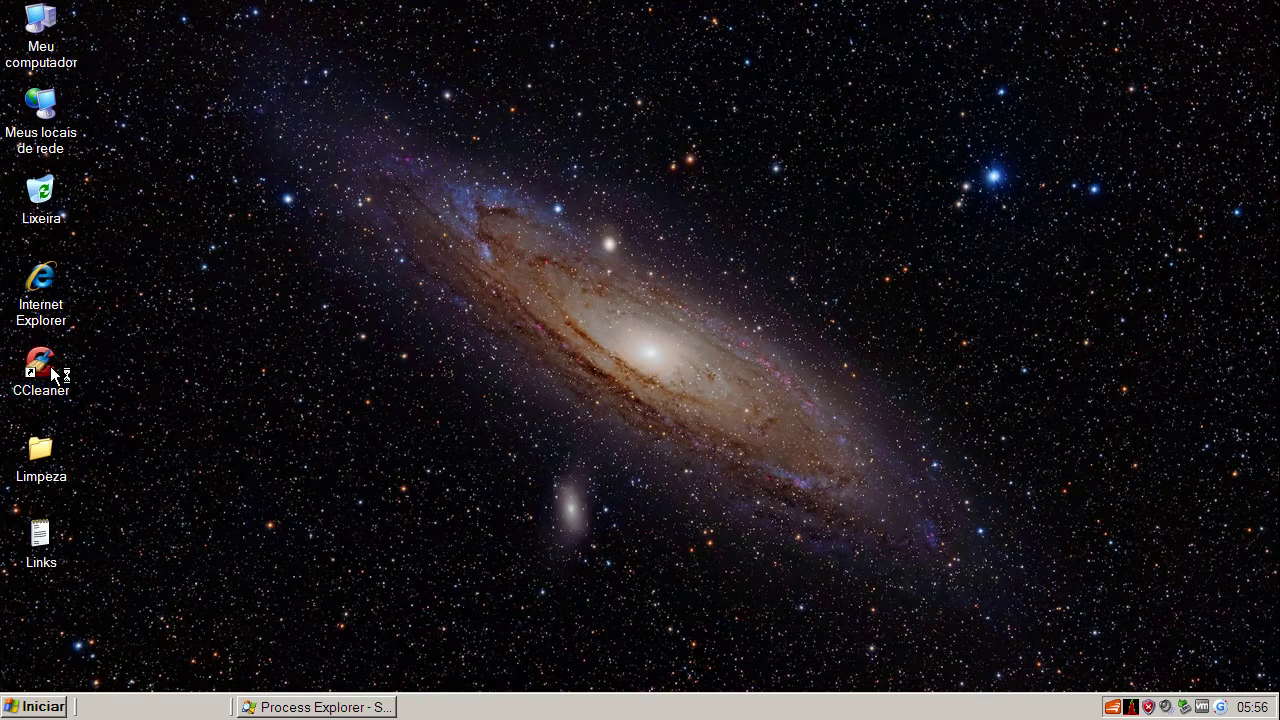
click(918, 555)
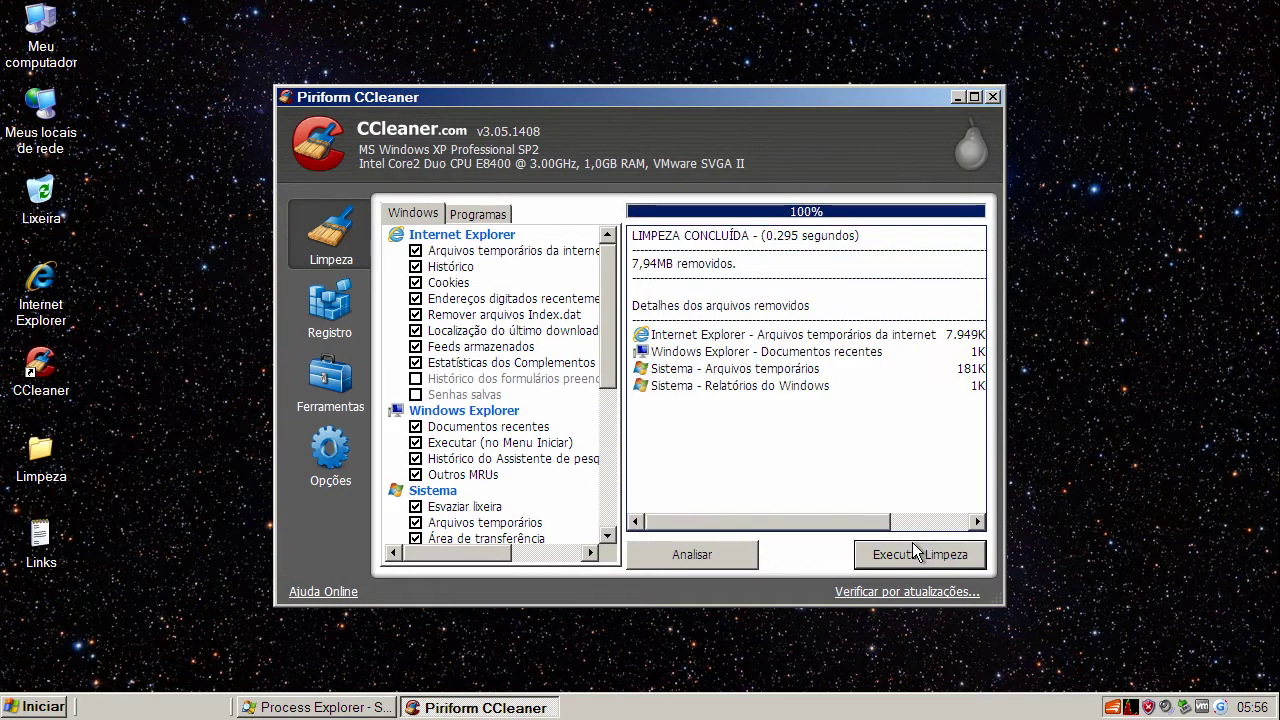
click(918, 556)
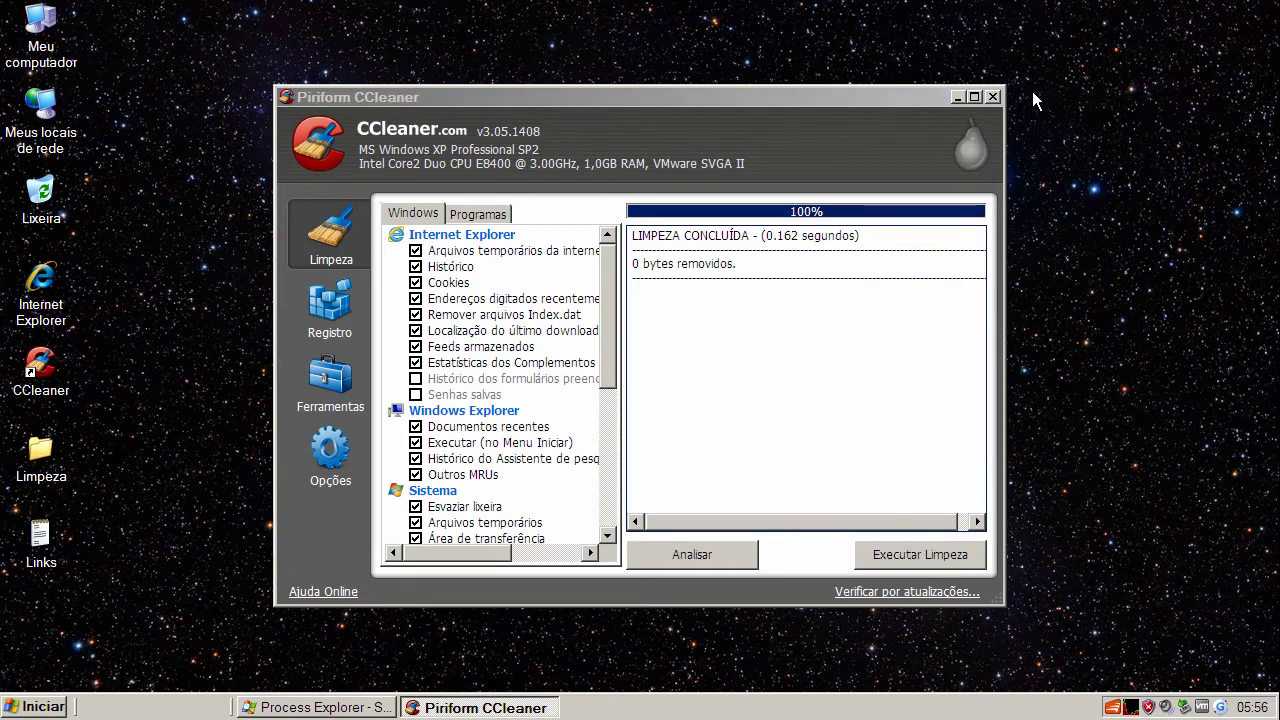
click(993, 97)
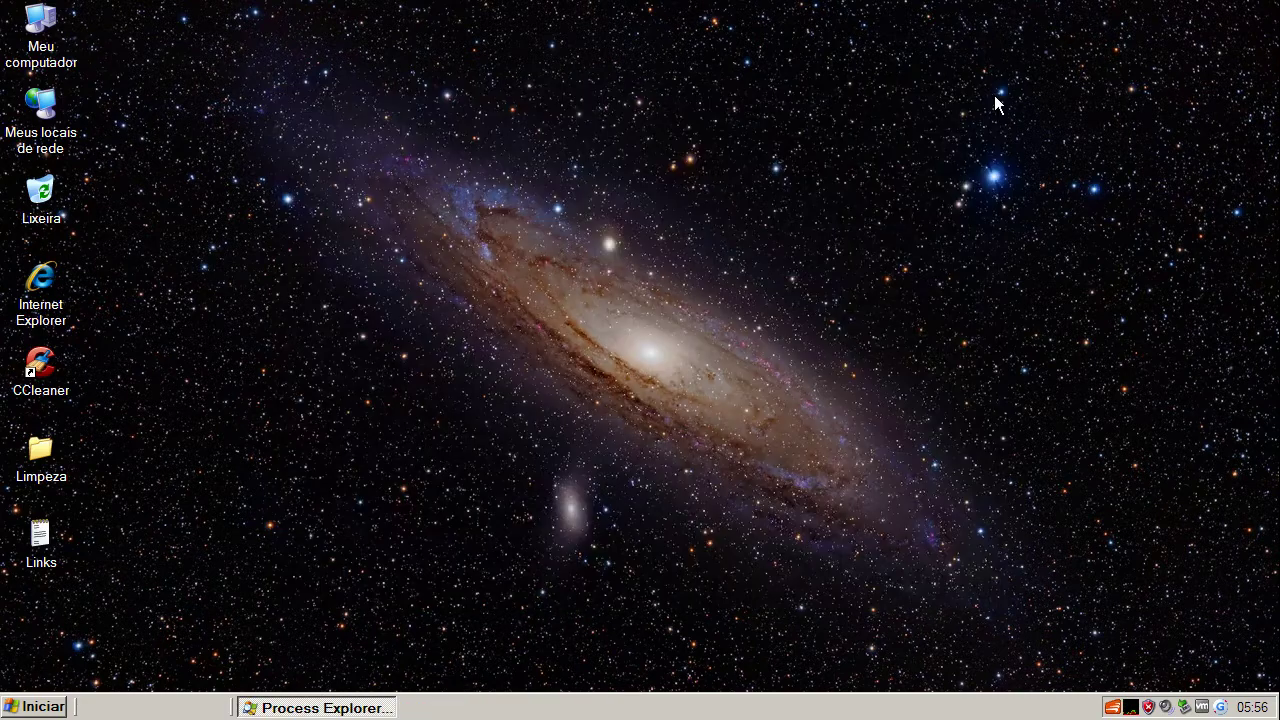
Launch Malwarebytes' Anti-Malware (mbam) from the Limpeza desktop folder and check for database updates.
double_click(41, 452)
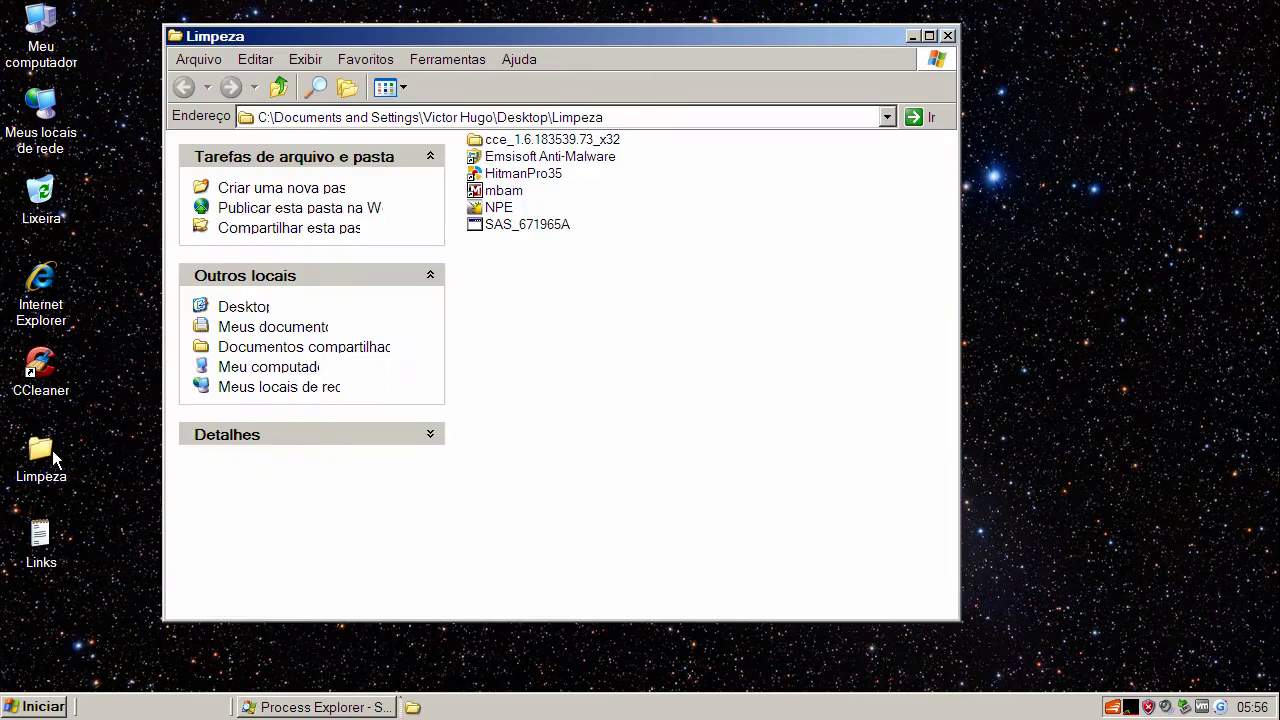
click(504, 195)
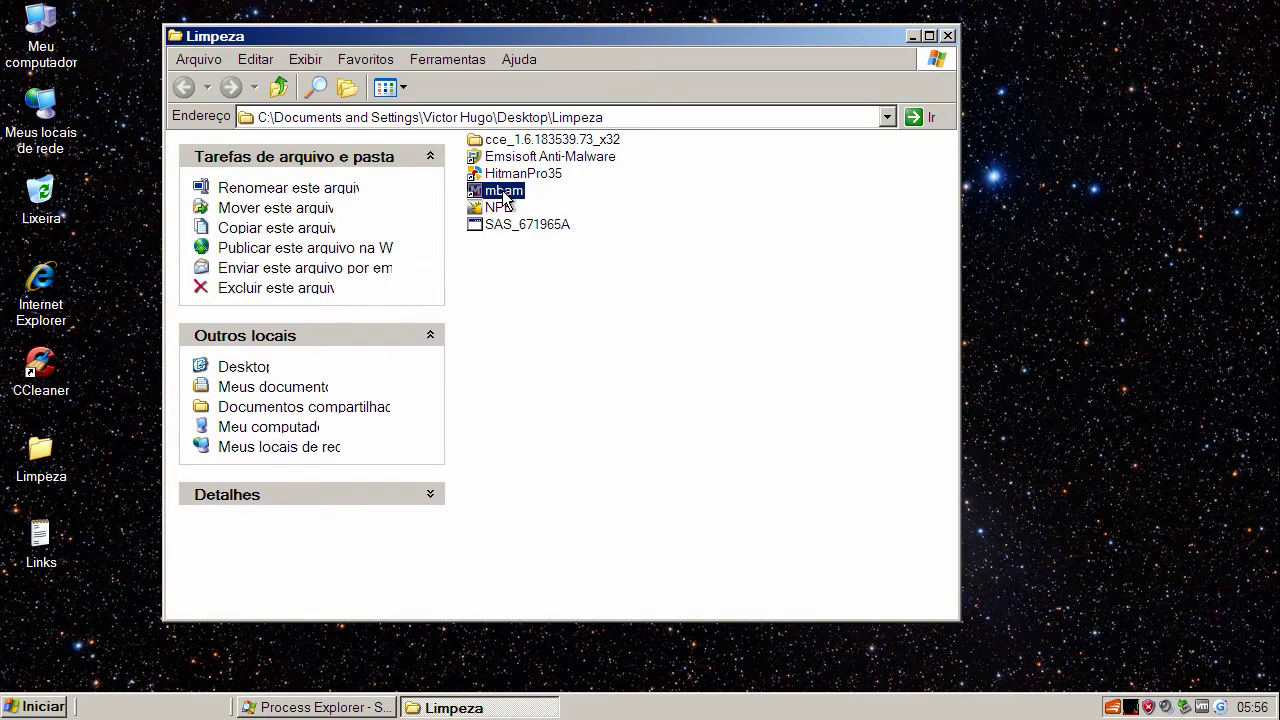
double_click(505, 195)
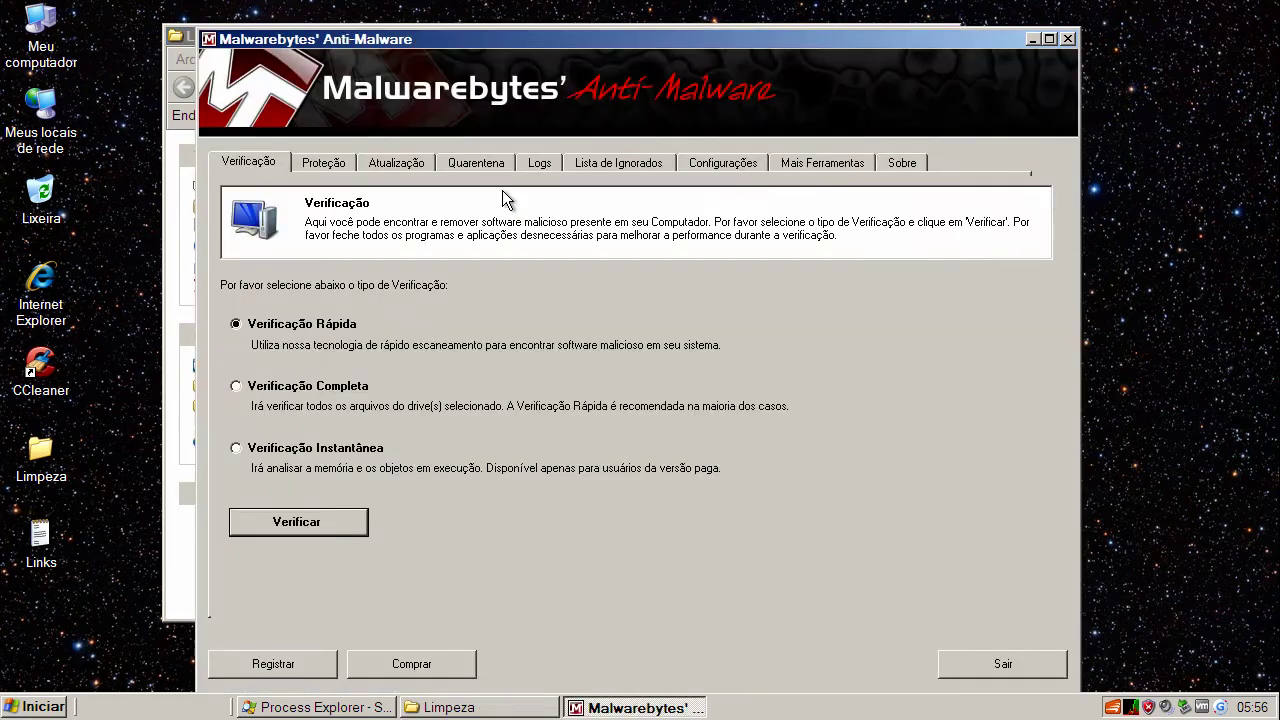
drag(615, 47, 608, 14)
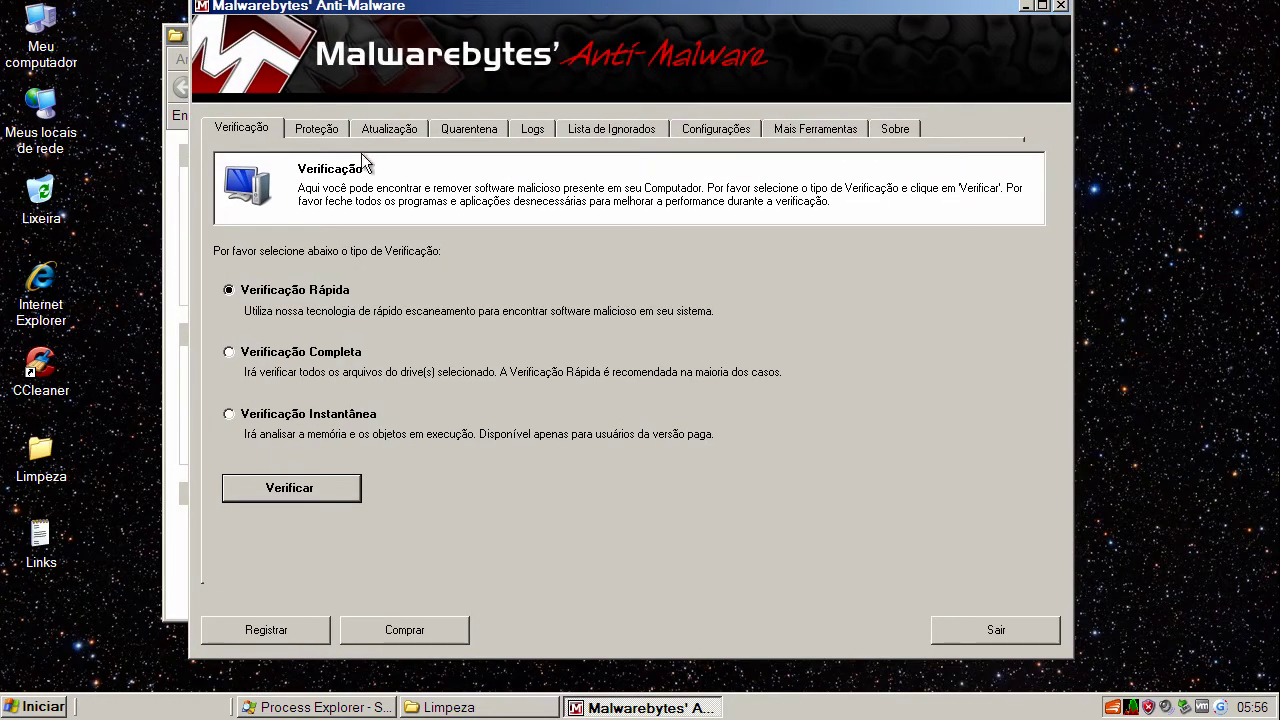
click(405, 135)
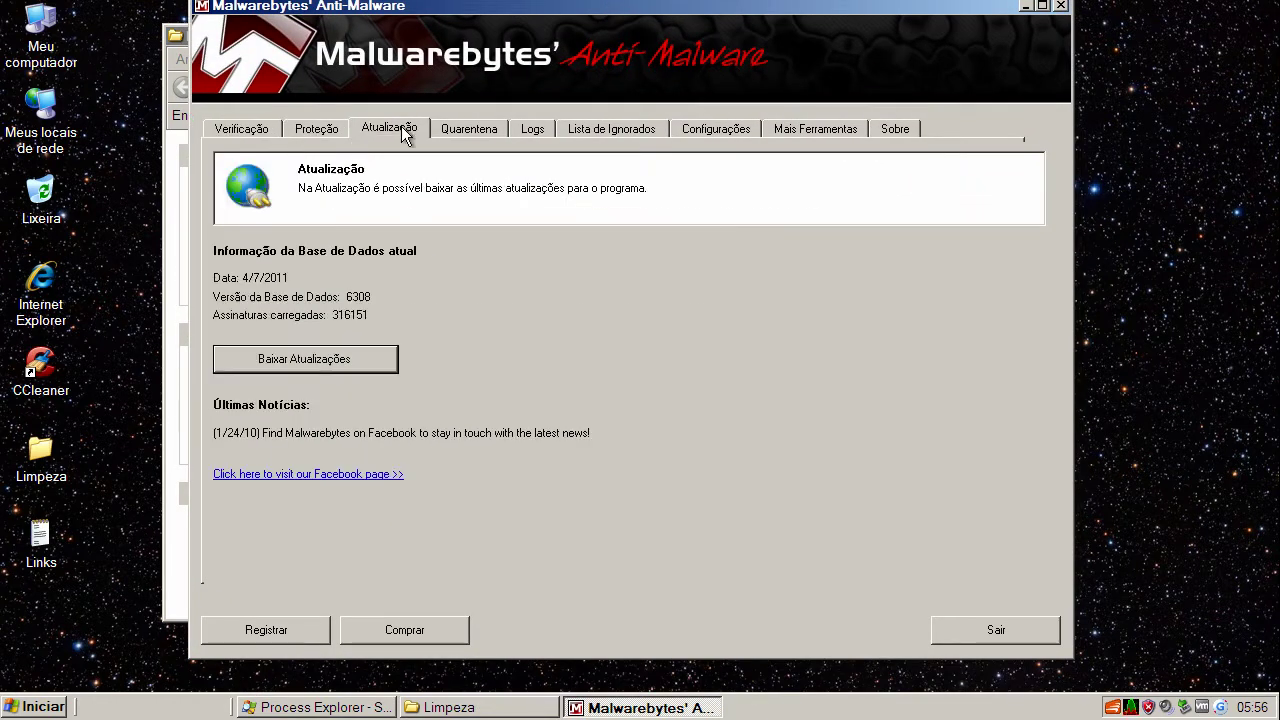
click(338, 365)
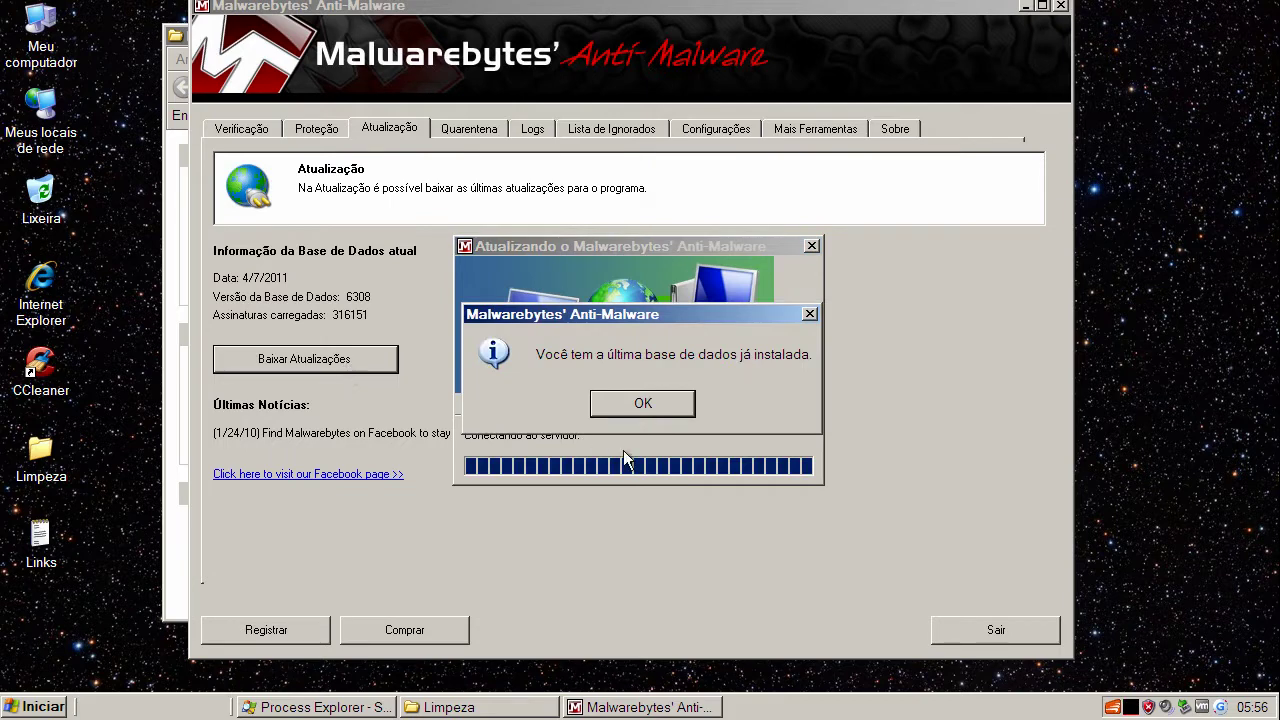
click(643, 406)
Run a quick scan (Verificação Rápida) with Malwarebytes and acknowledge its completion.
click(245, 129)
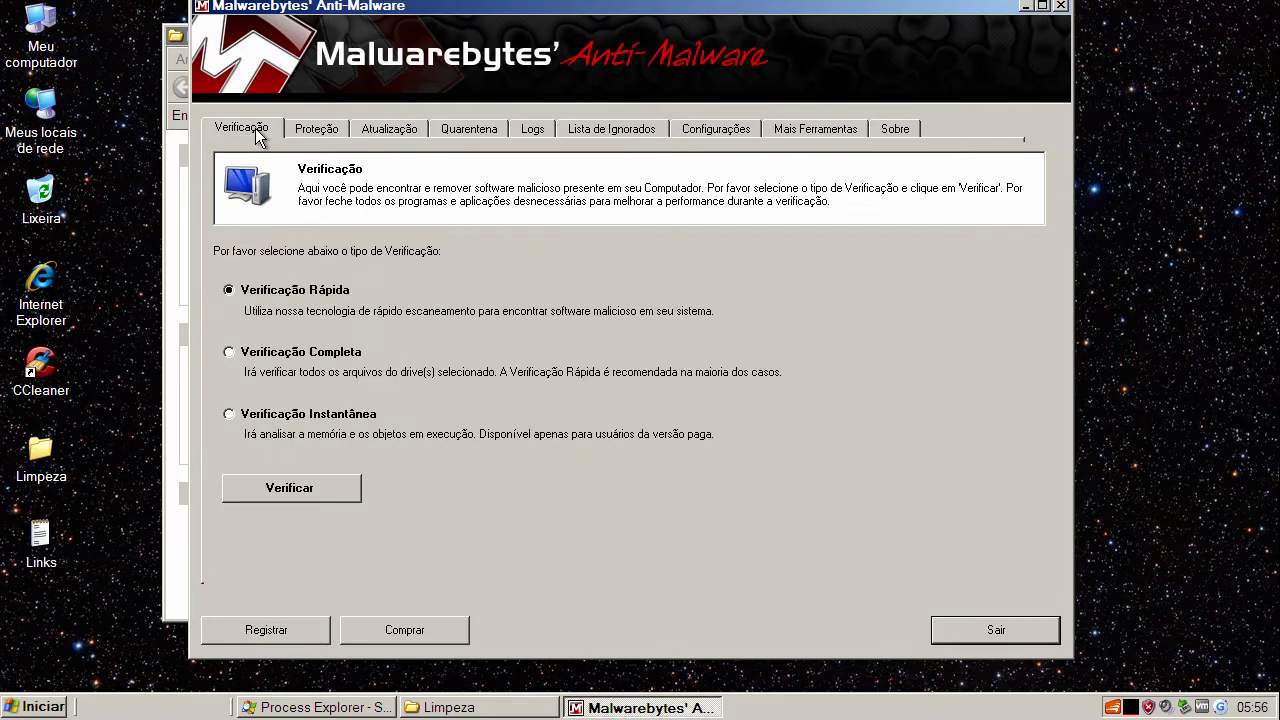
click(349, 490)
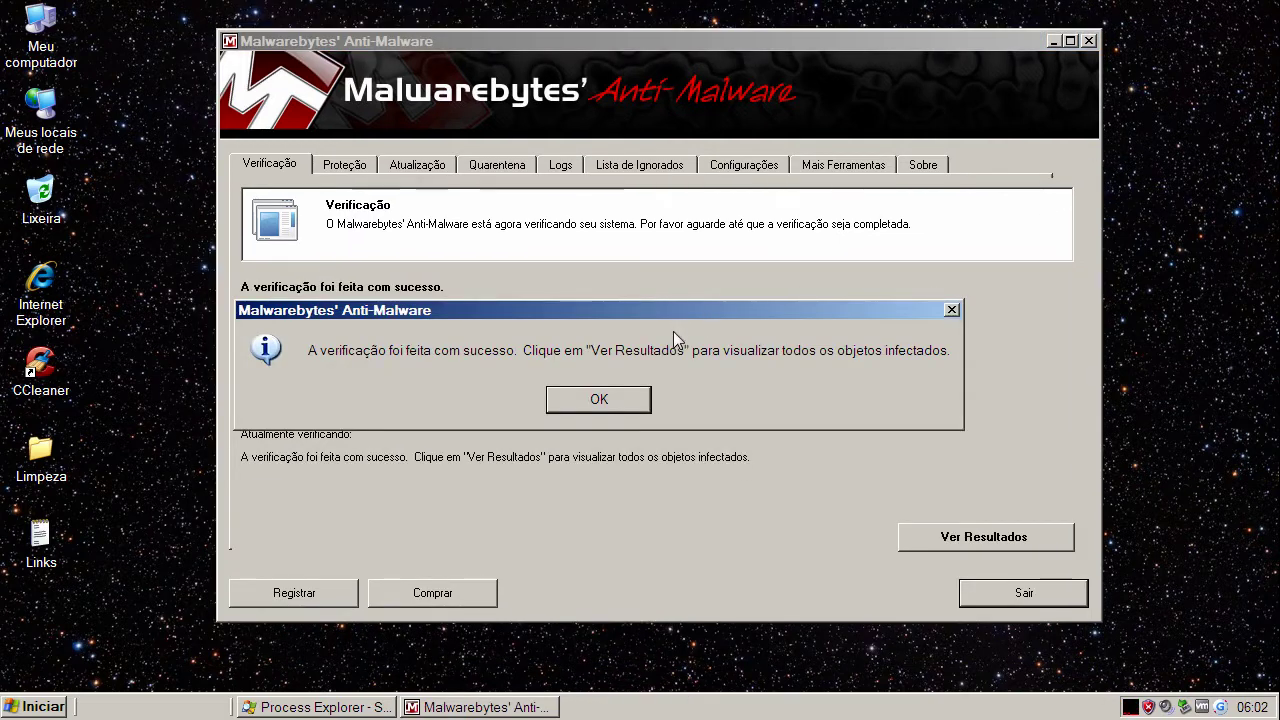
click(615, 402)
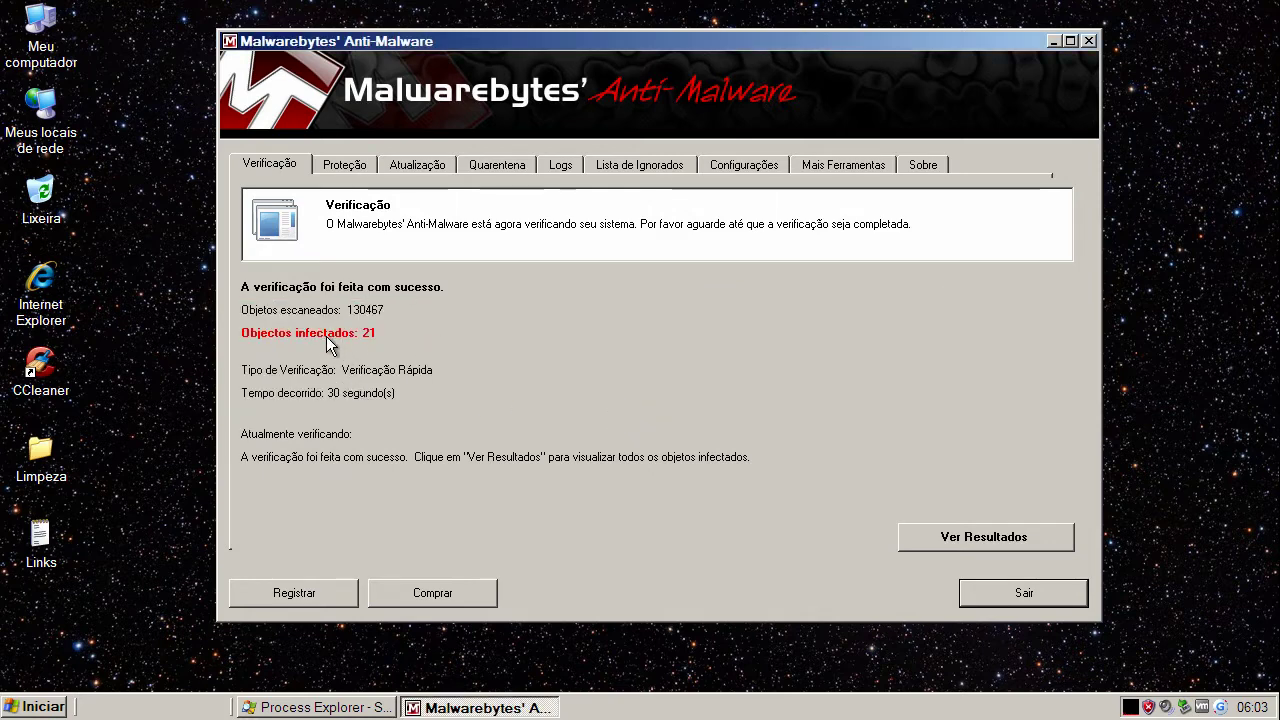
Open the scan results and examine the detected items and their folder paths throughout the list.
click(1017, 534)
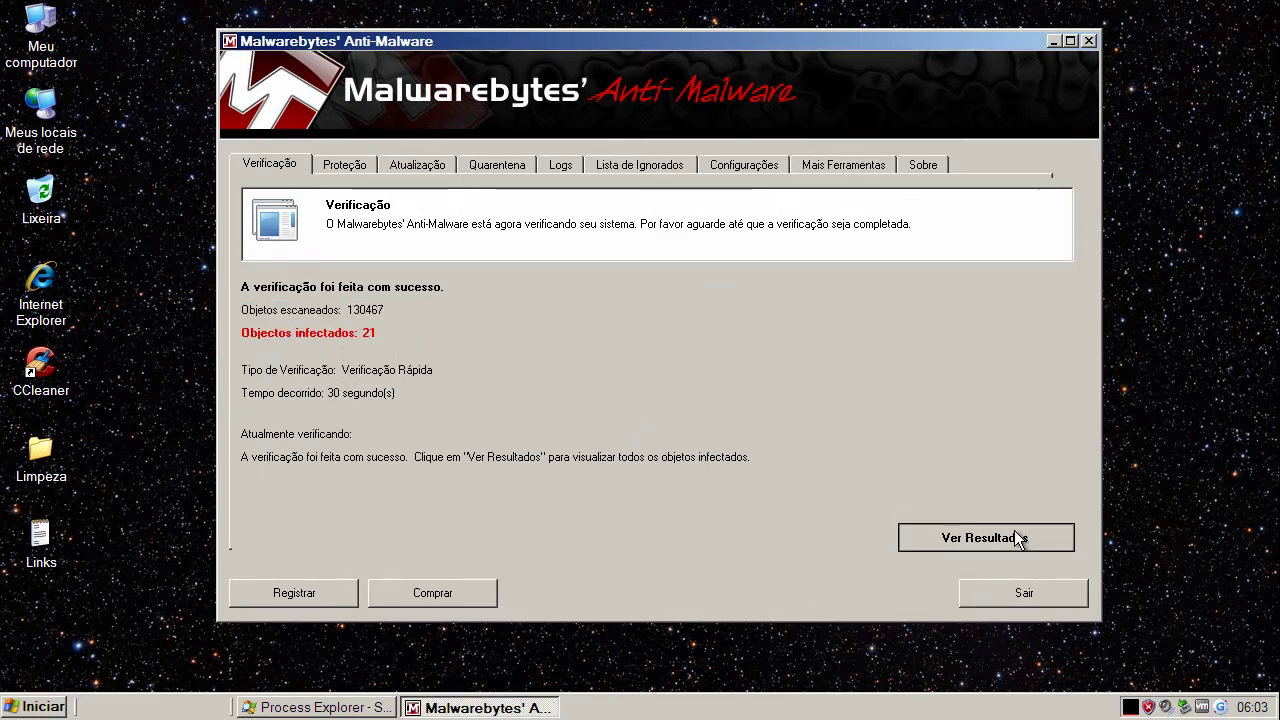
drag(1022, 326, 1031, 300)
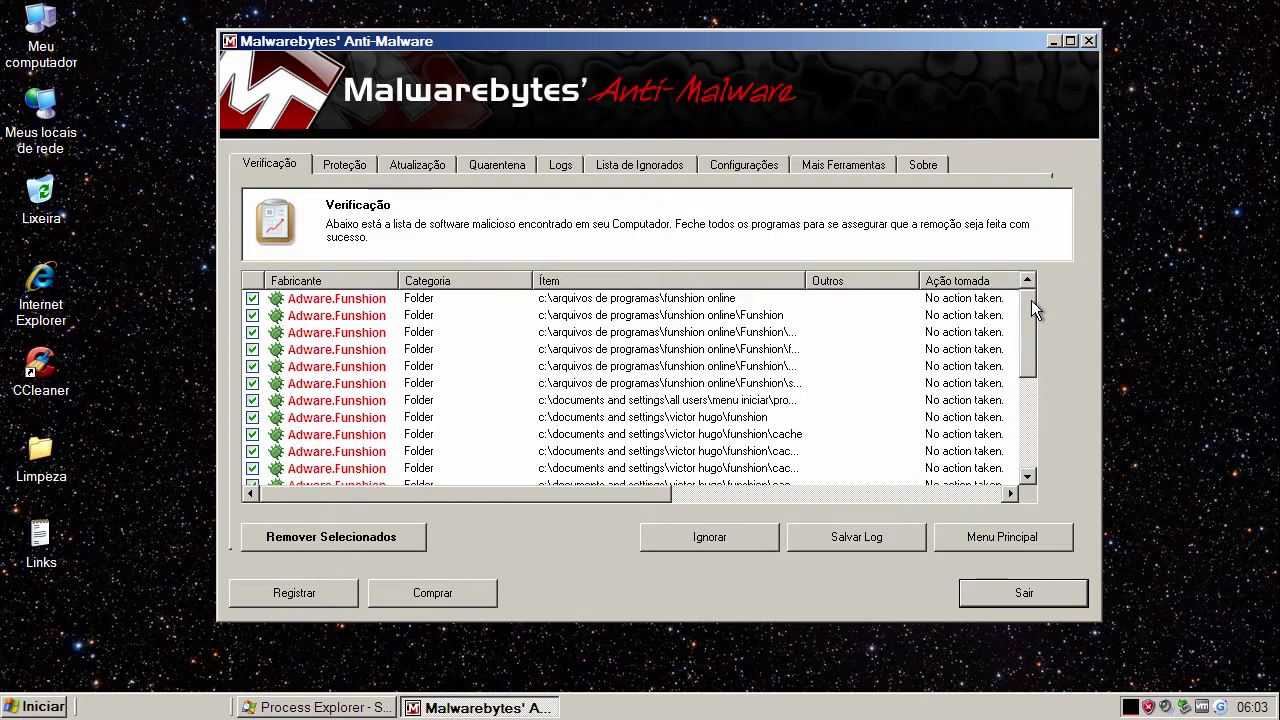
click(550, 302)
click(612, 368)
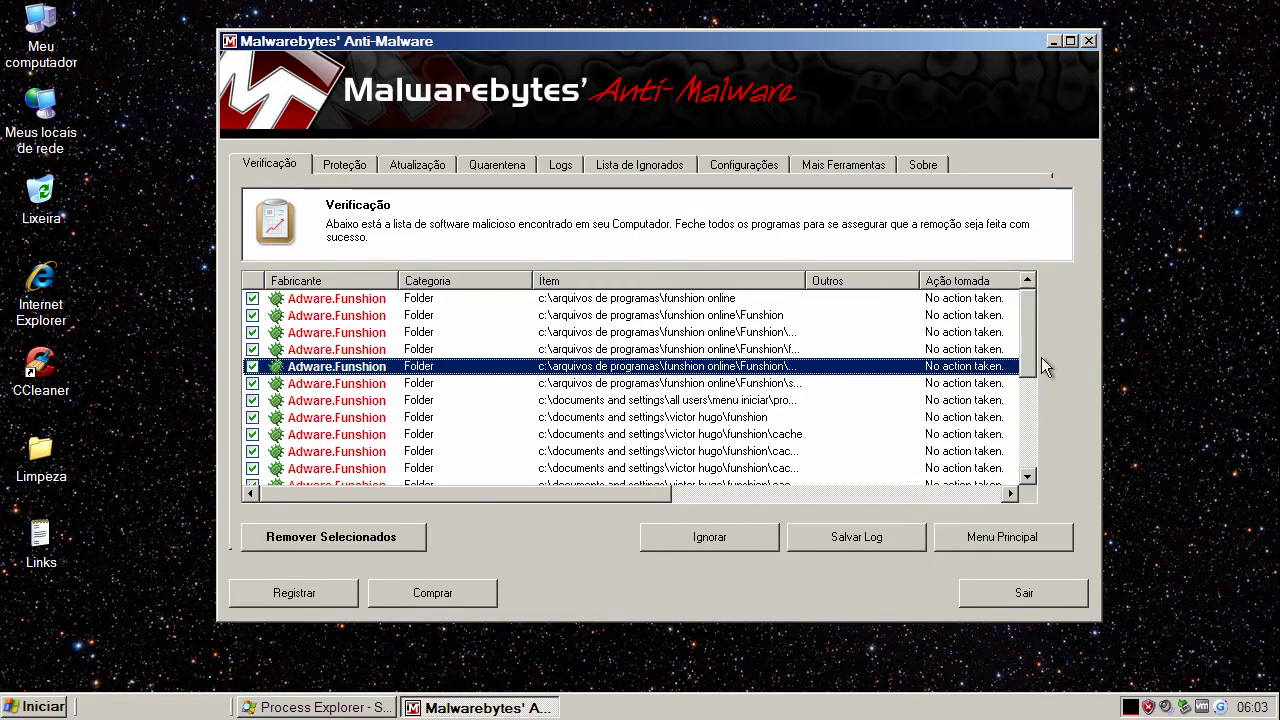
drag(1028, 352, 1031, 460)
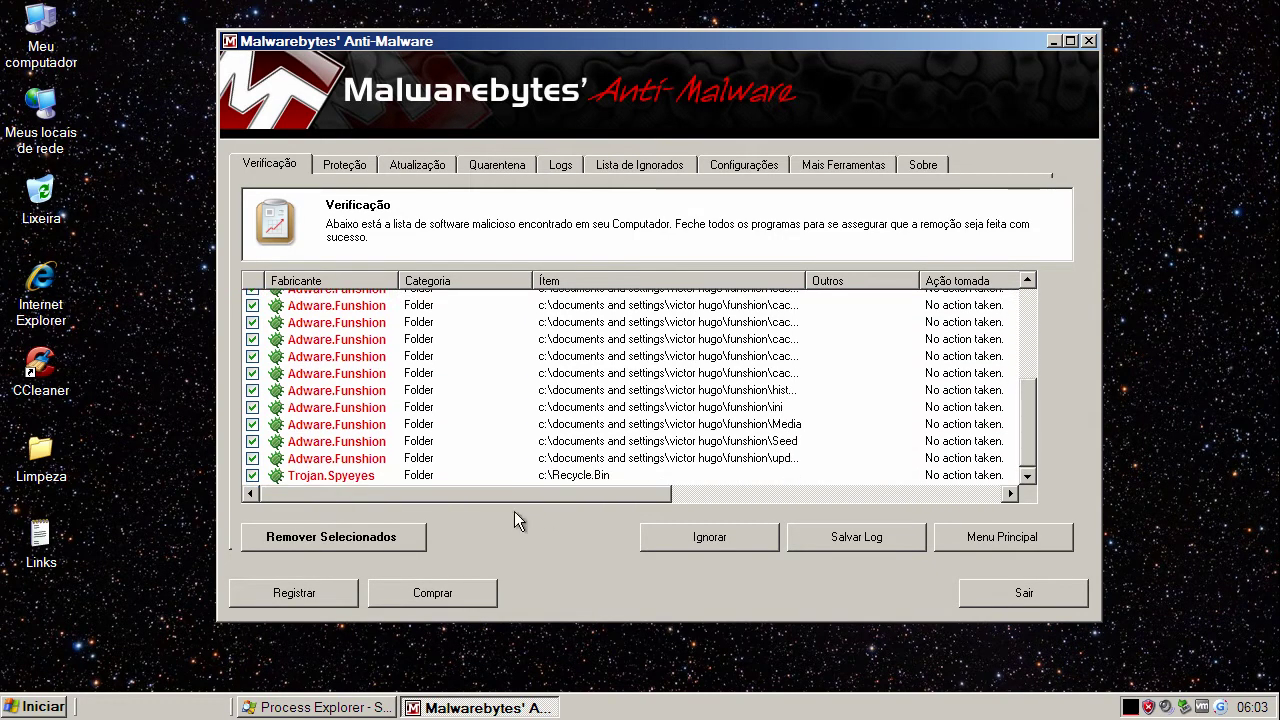
click(350, 460)
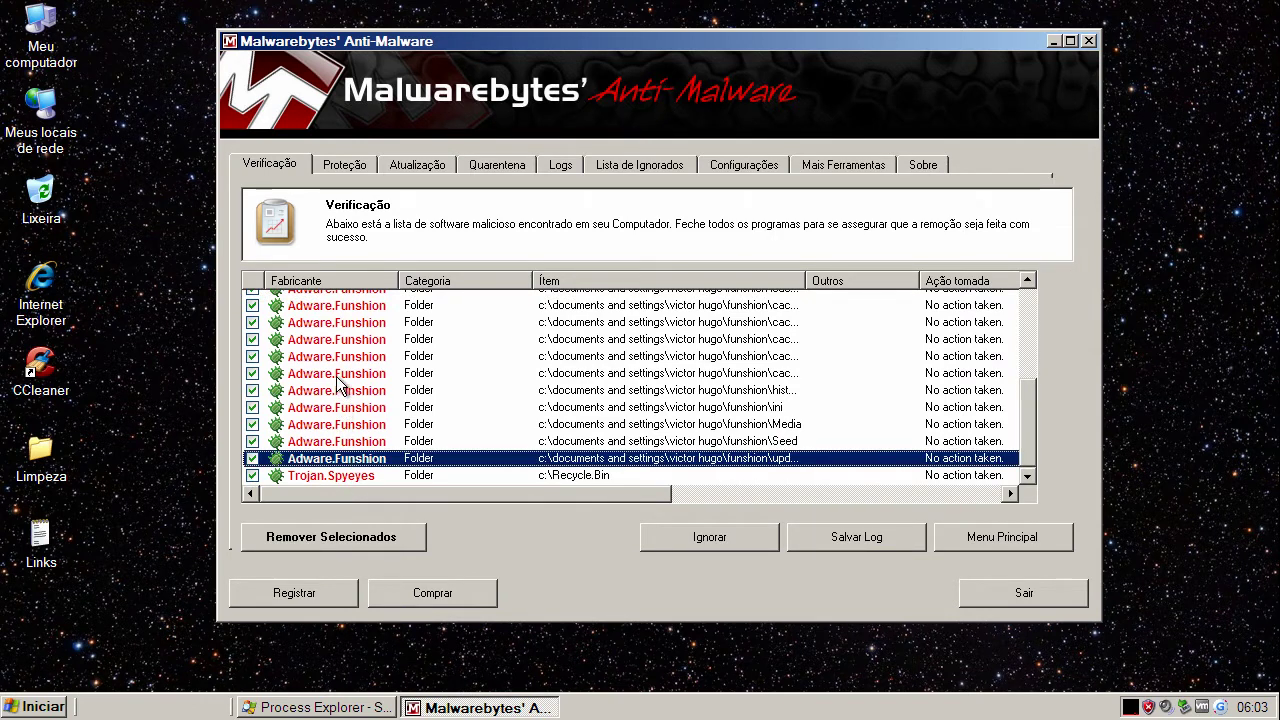
click(568, 476)
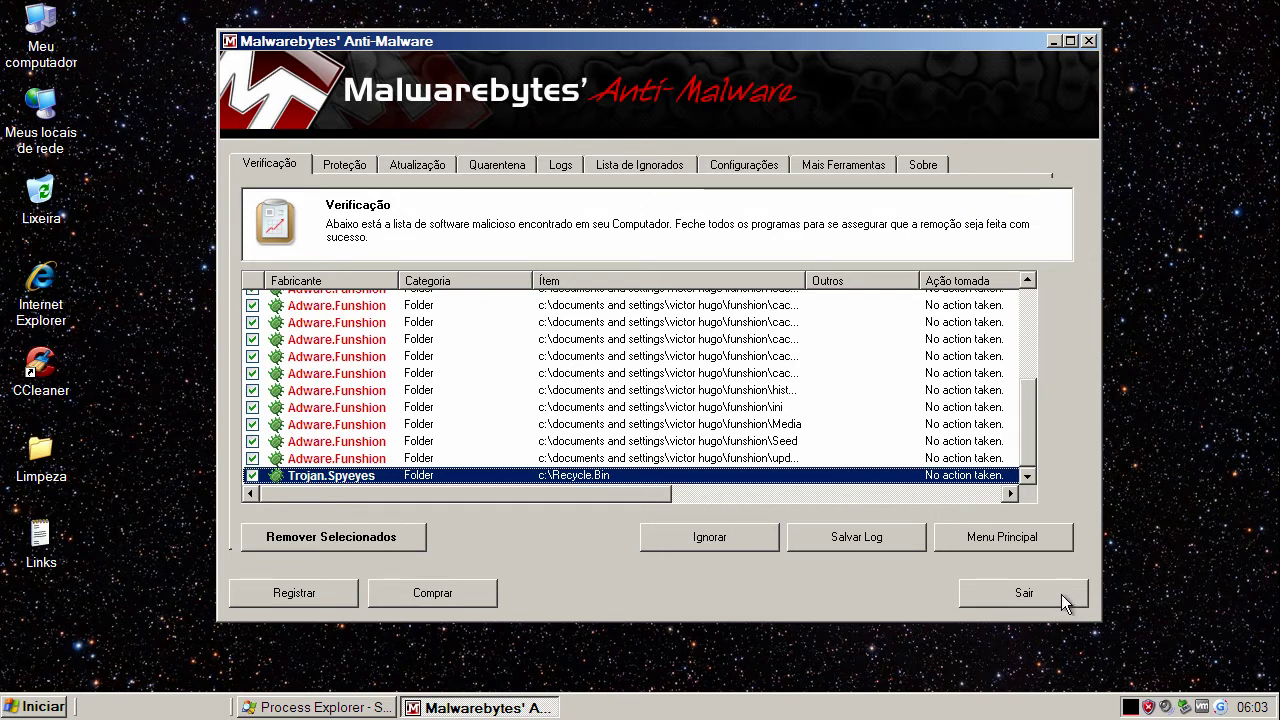
drag(1034, 393, 1025, 262)
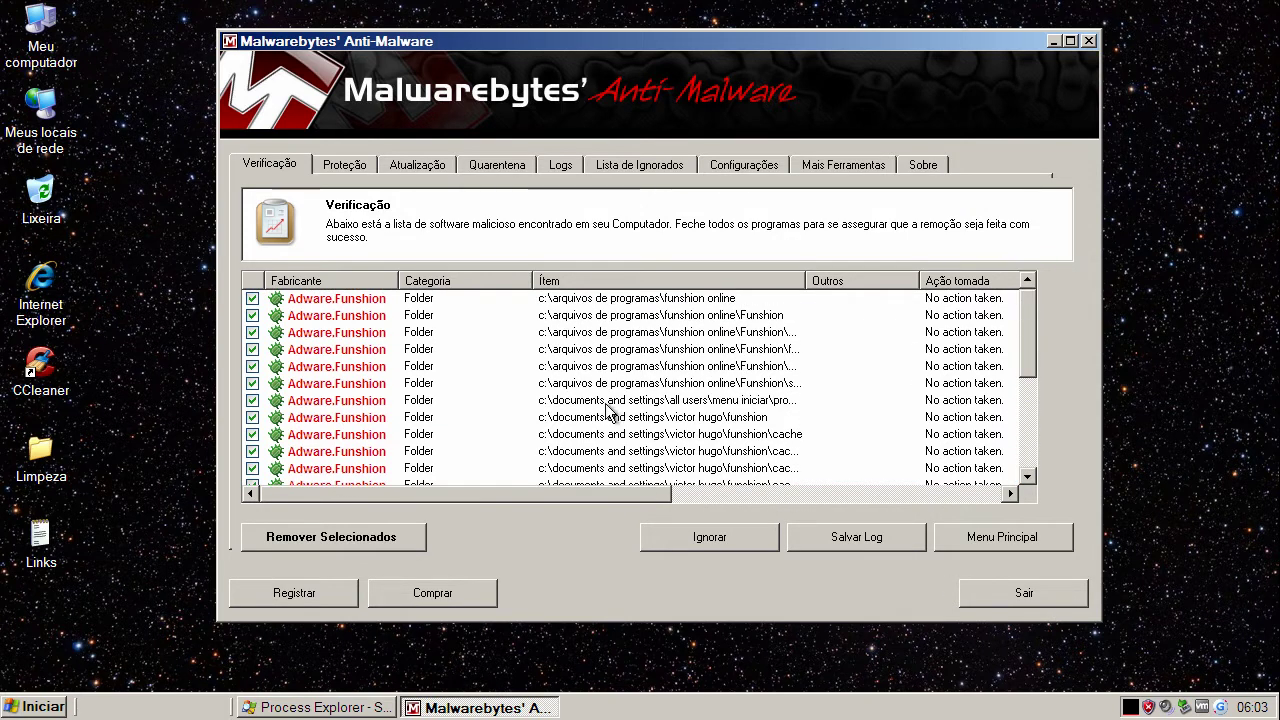
click(618, 354)
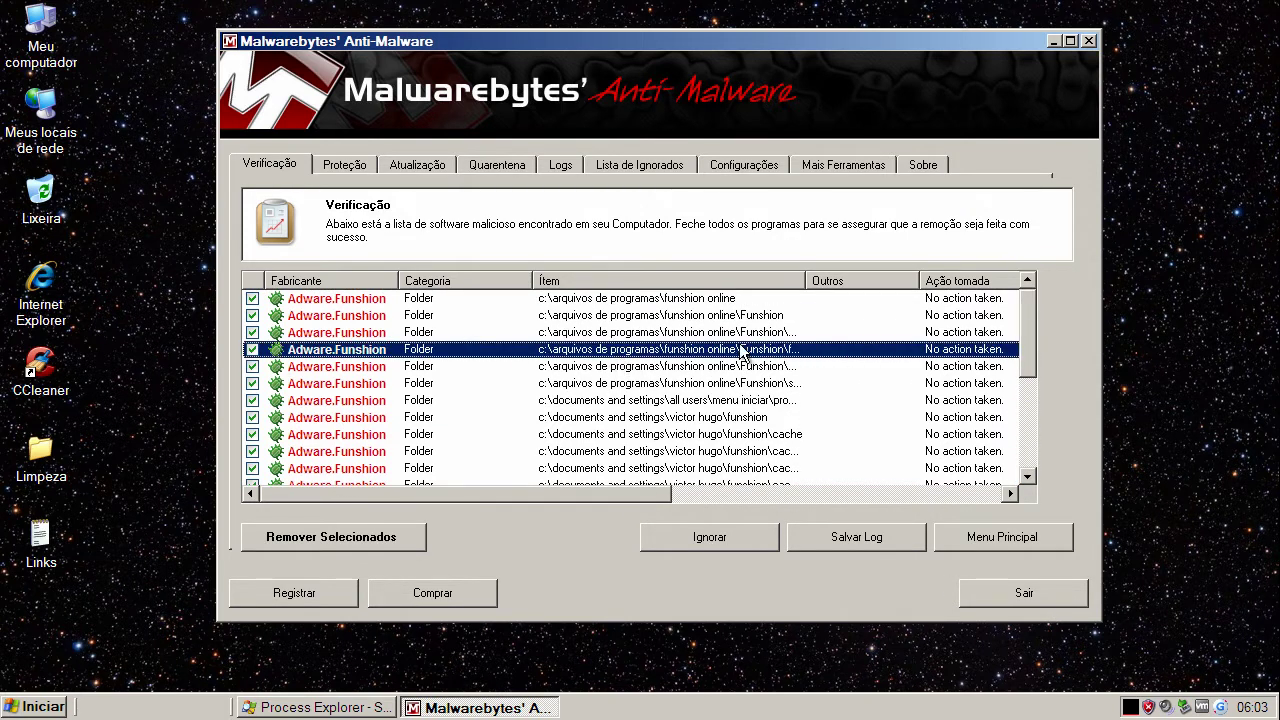
Open Windows Explorer through the Run command "explorer" and browse to C:\Arquivos de programas\Funshion Online\Funshion.
click(60, 707)
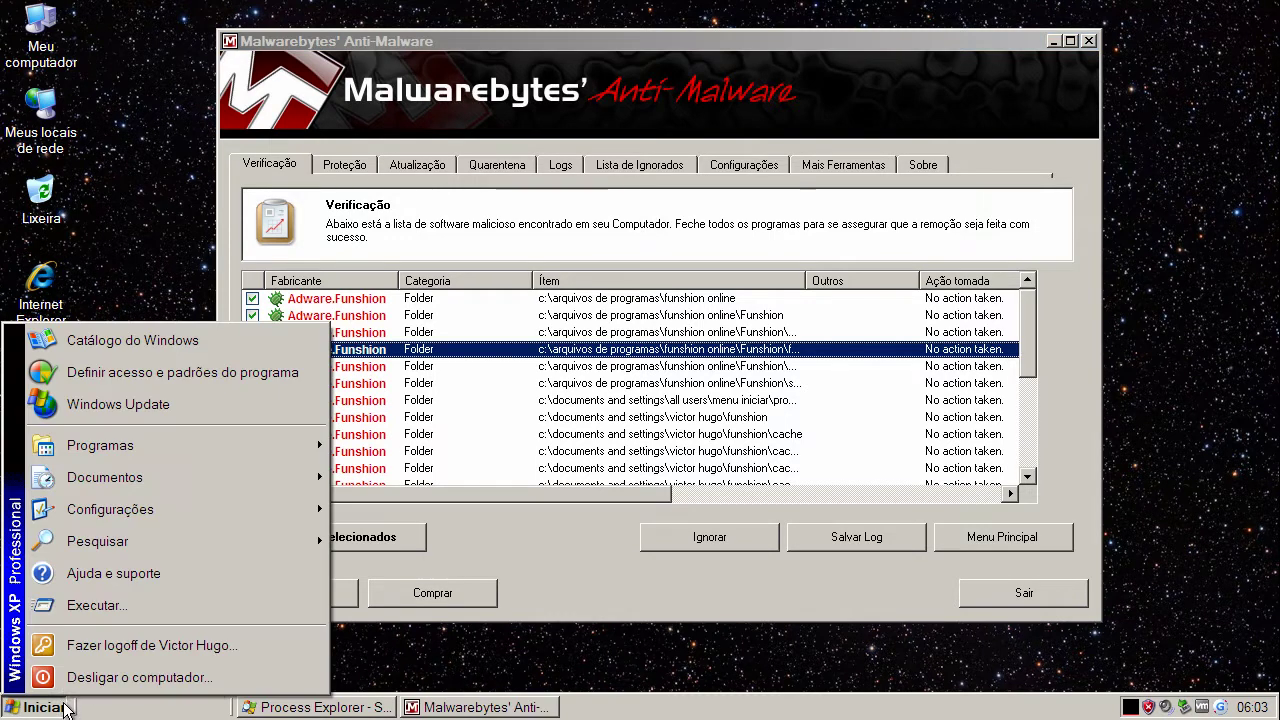
click(92, 607)
text(explorer)
click(157, 651)
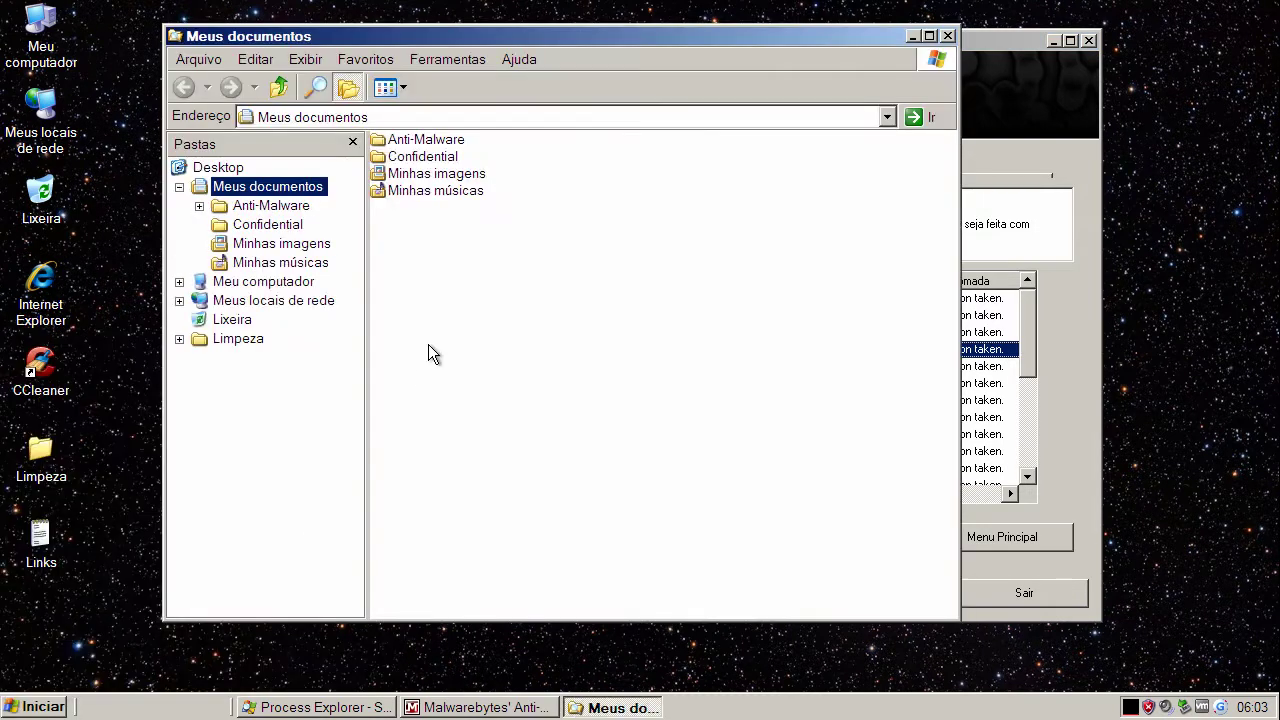
click(262, 282)
double_click(418, 157)
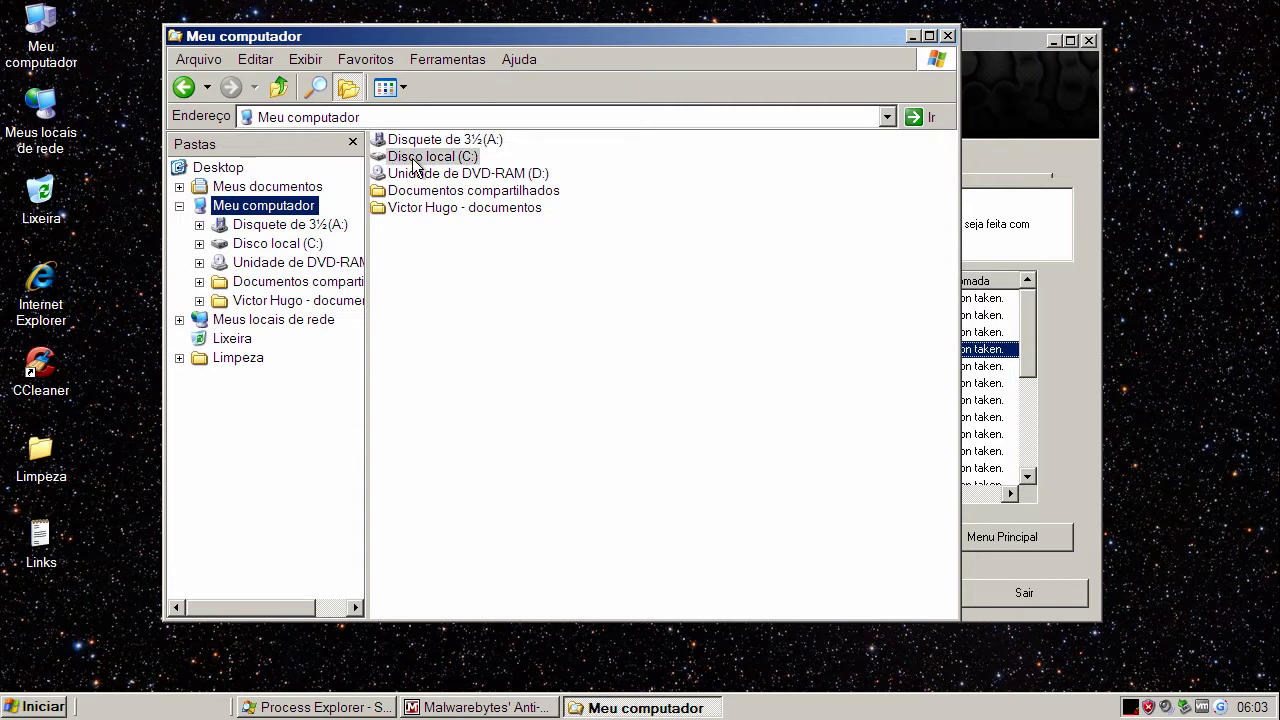
double_click(420, 141)
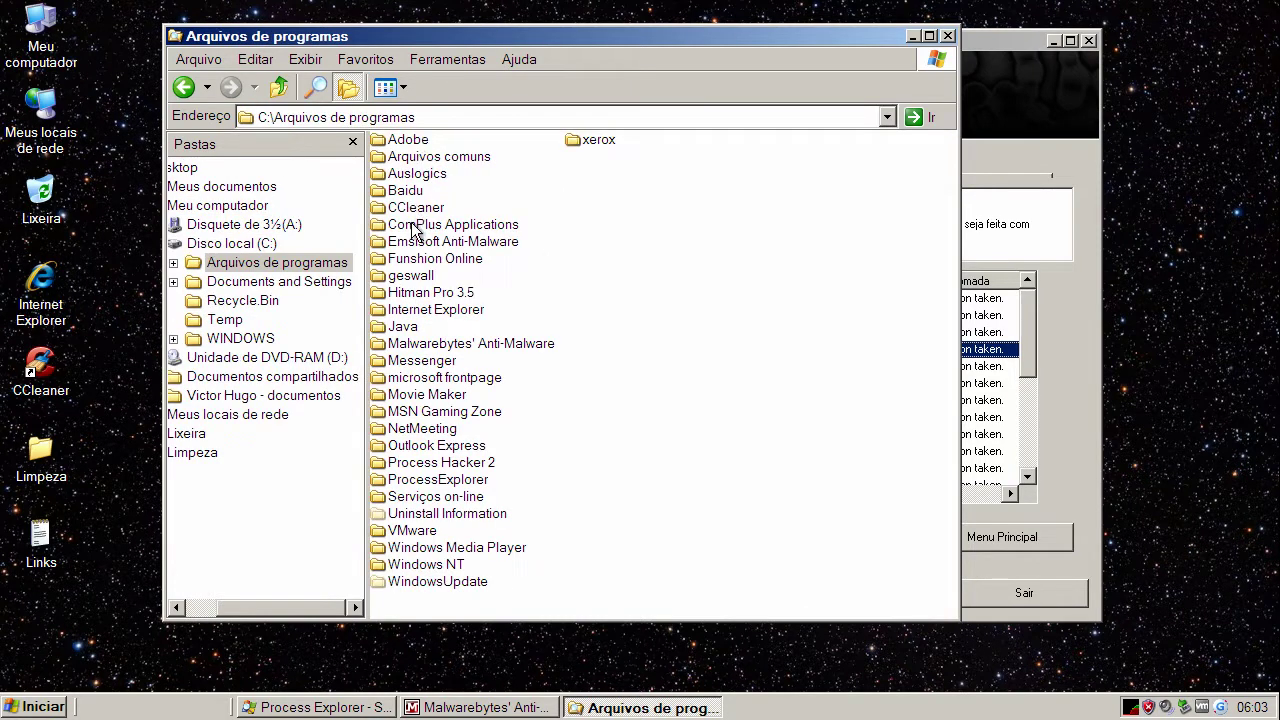
double_click(410, 260)
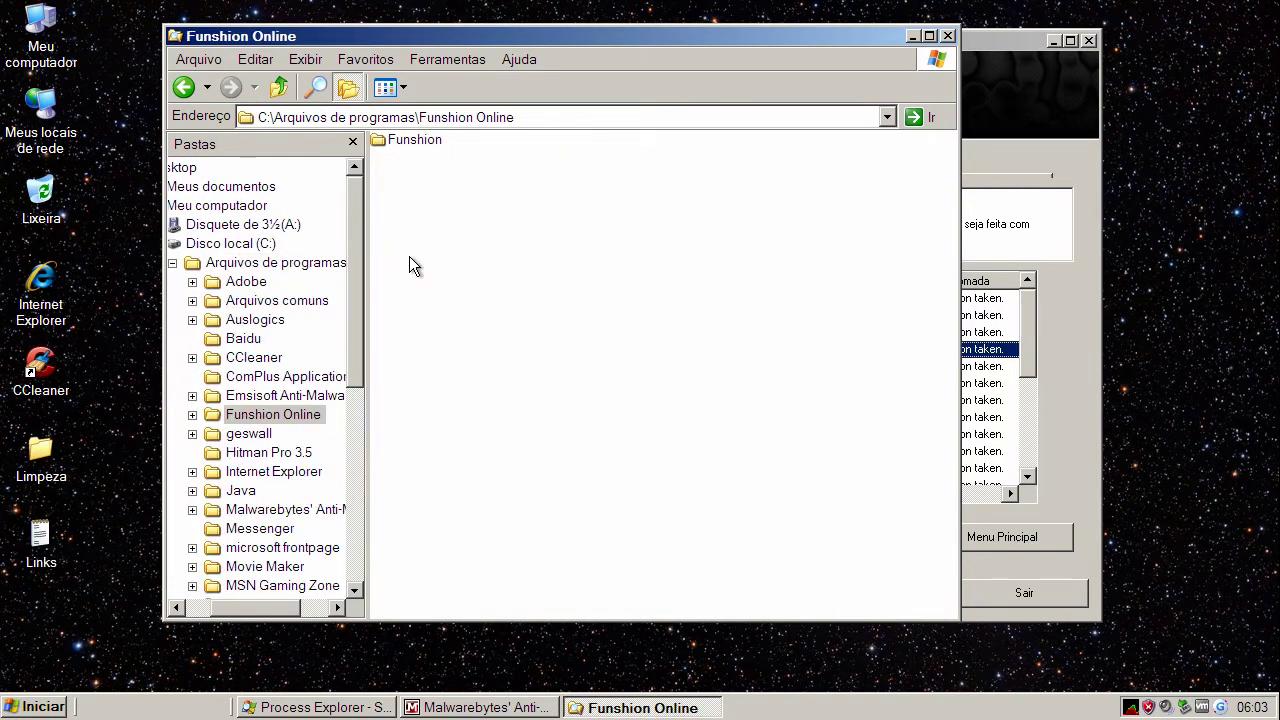
double_click(410, 140)
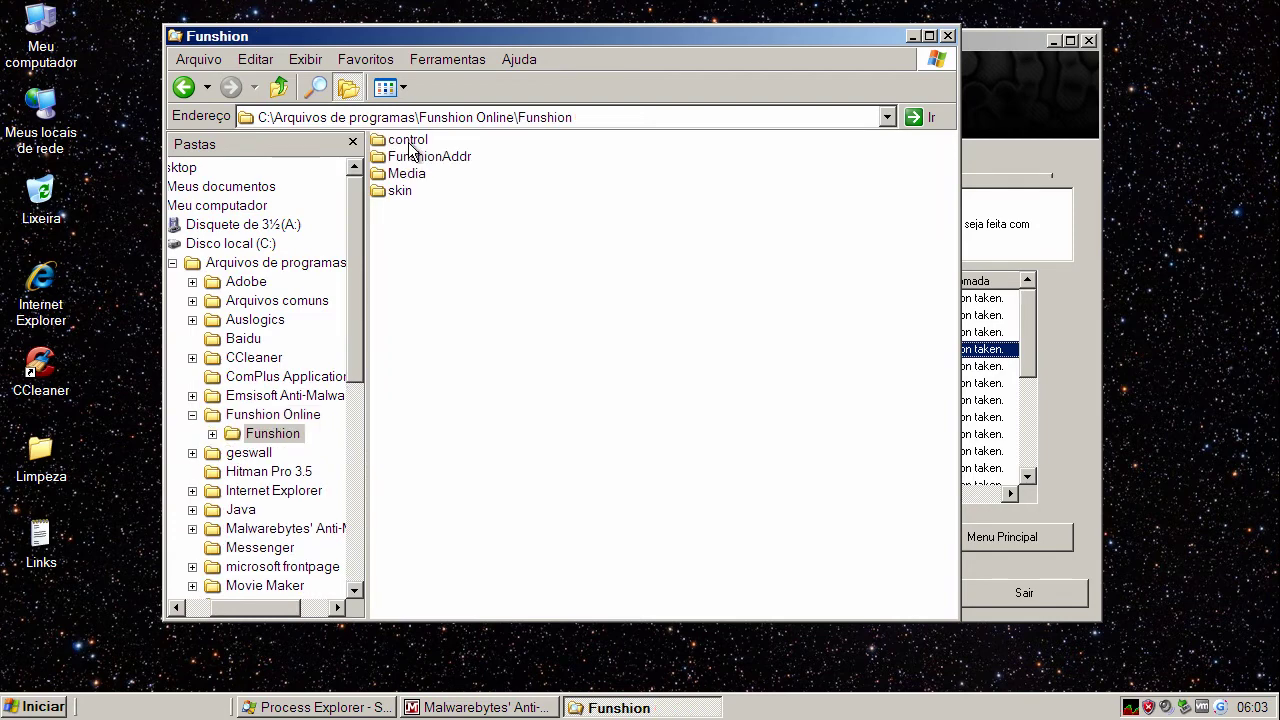
Inspect the contents of the control, FunshionAddr, Media and skin subfolders, returning to the Funshion folder after each.
double_click(410, 145)
click(279, 87)
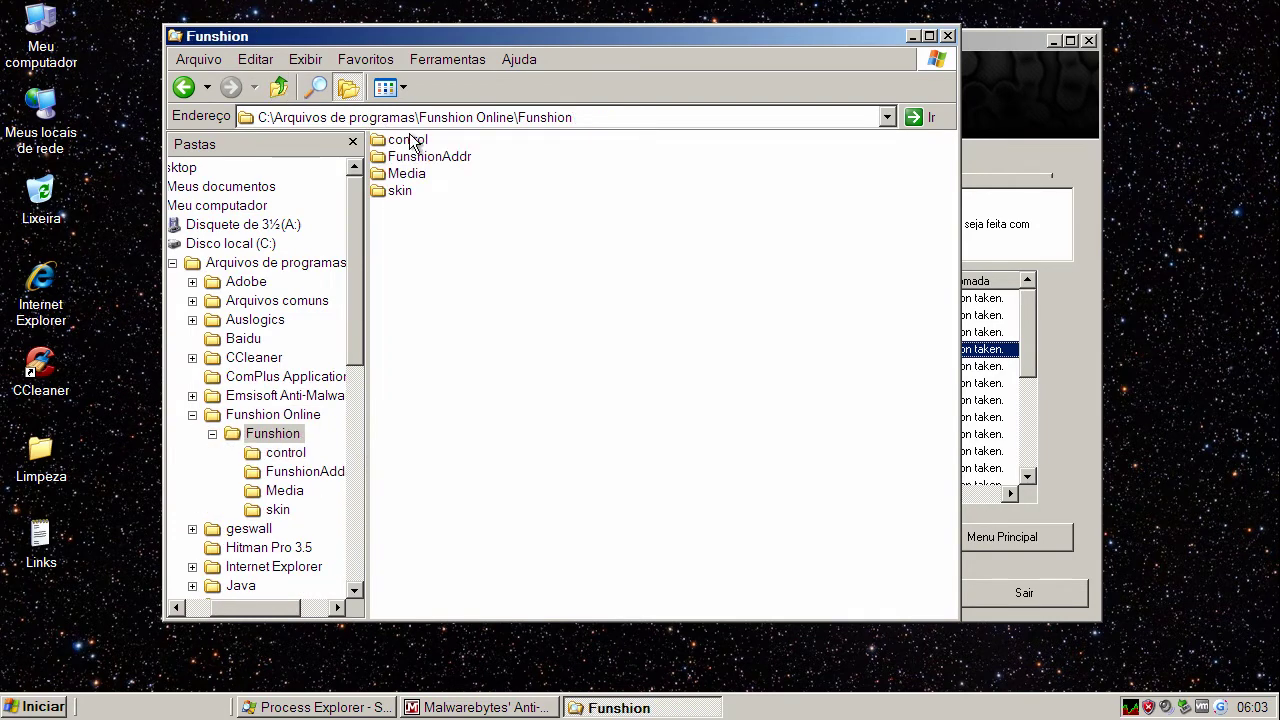
click(422, 160)
double_click(422, 160)
click(279, 87)
click(408, 176)
double_click(408, 176)
click(279, 87)
click(398, 195)
double_click(398, 195)
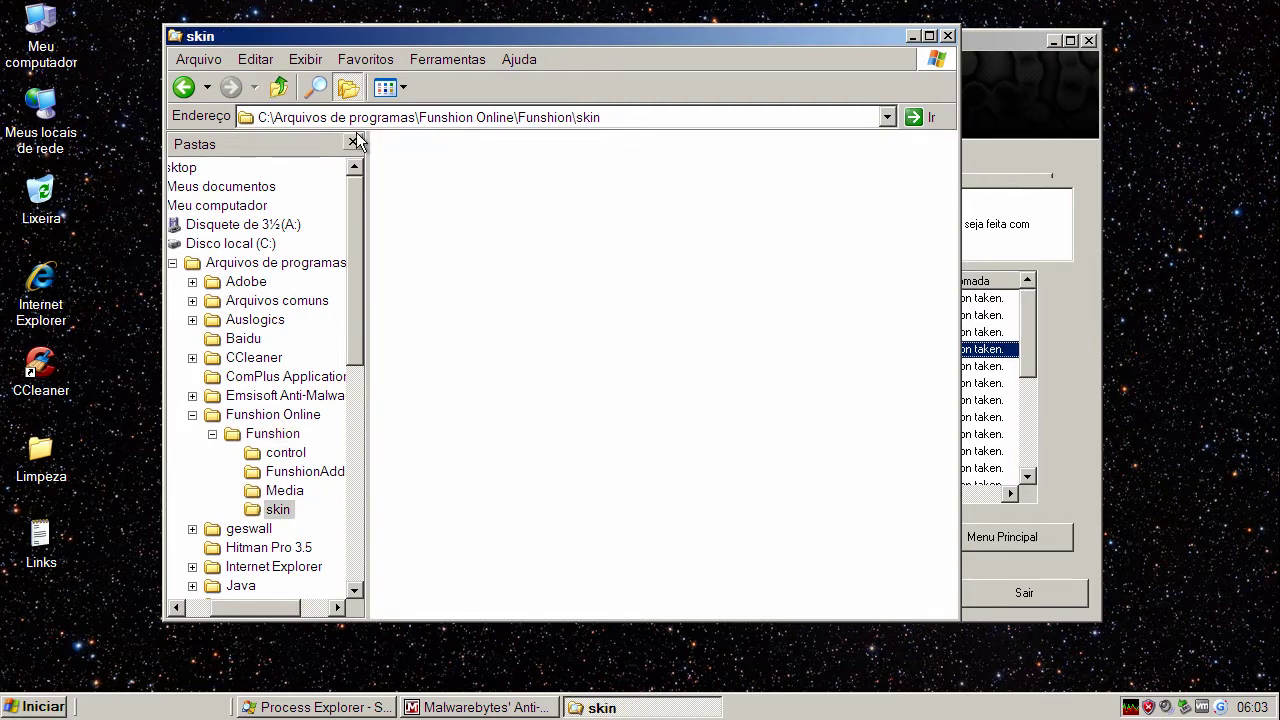
click(277, 87)
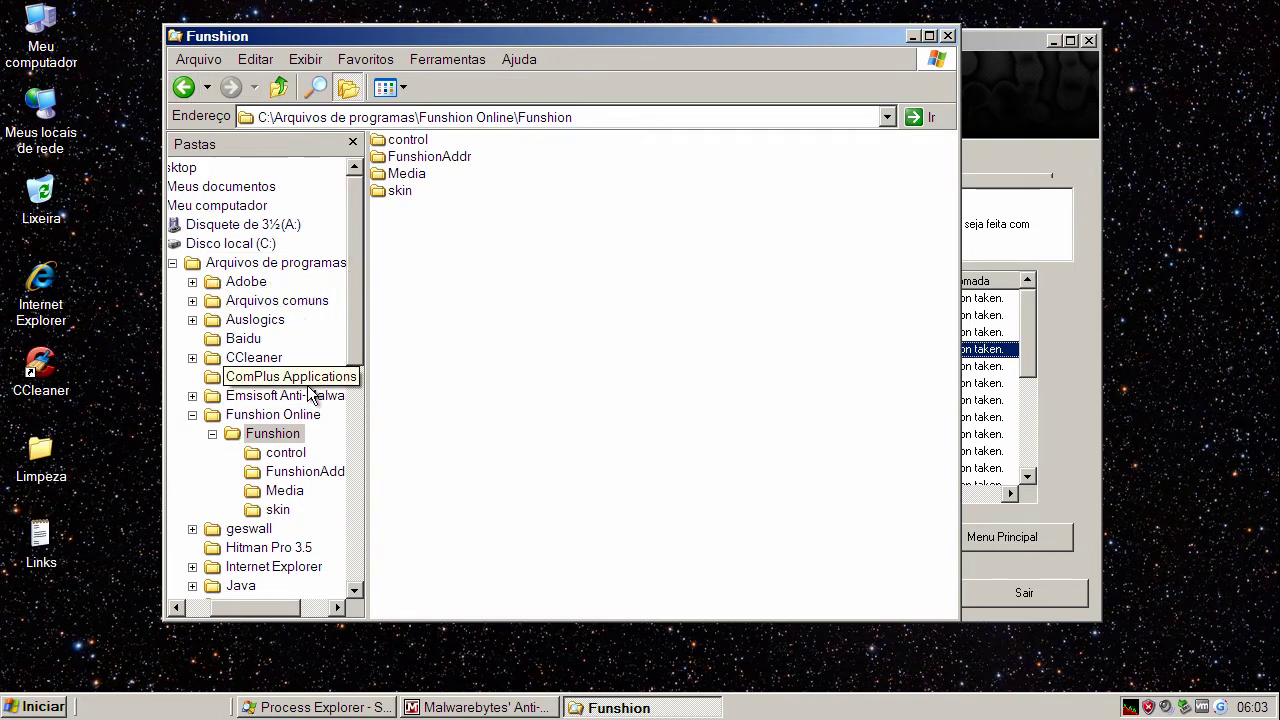
Inspect the funshionAddr folder under the user profile's Dados de aplicativos in Documents and Settings, and close Explorer.
click(248, 245)
double_click(423, 160)
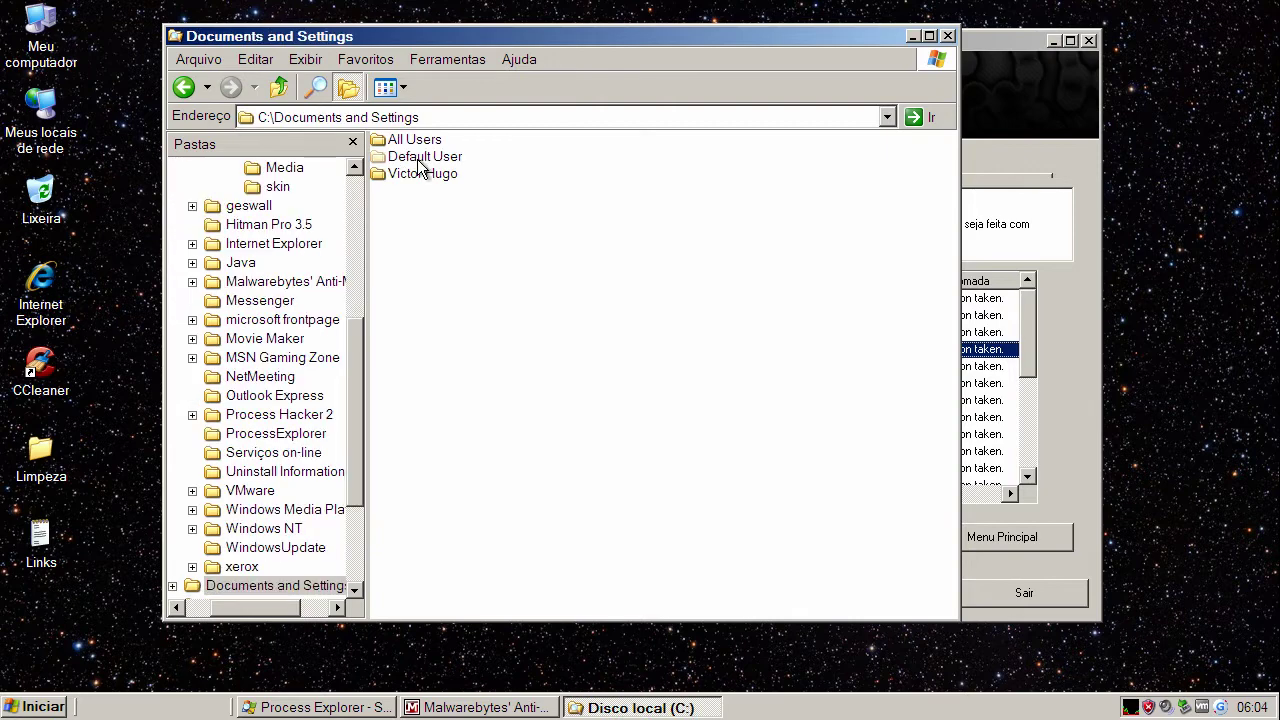
double_click(423, 175)
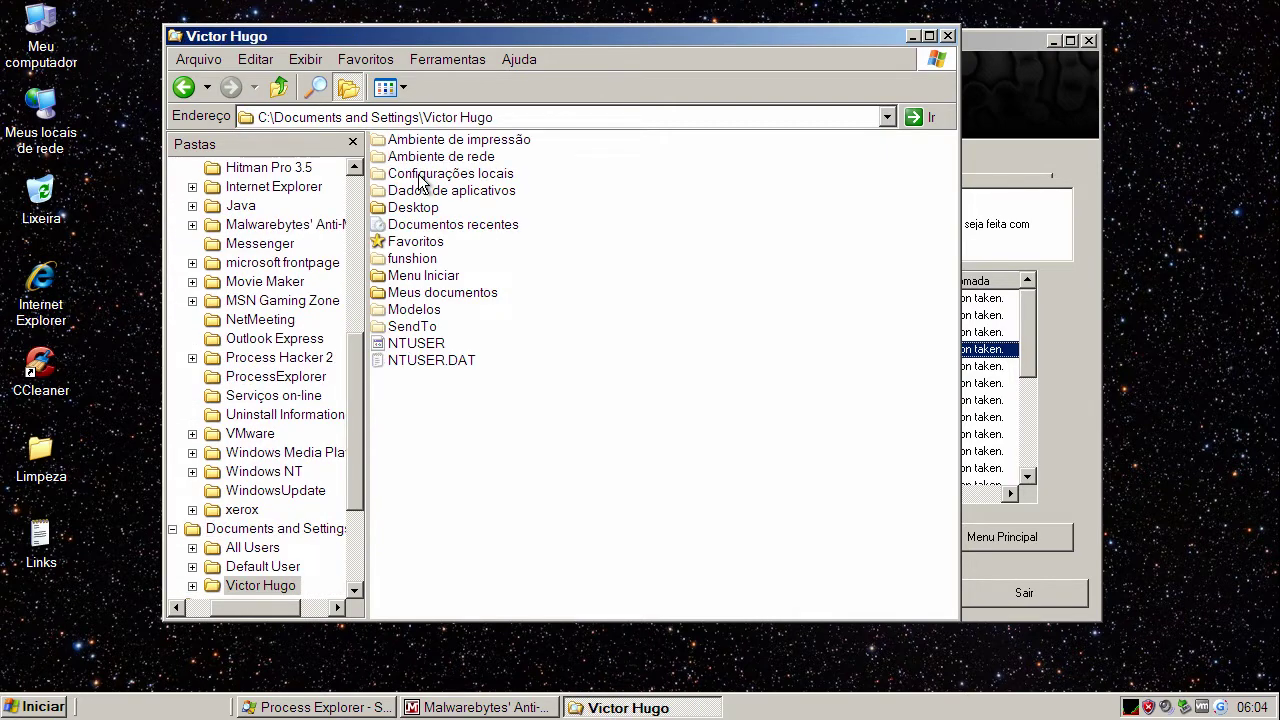
double_click(460, 192)
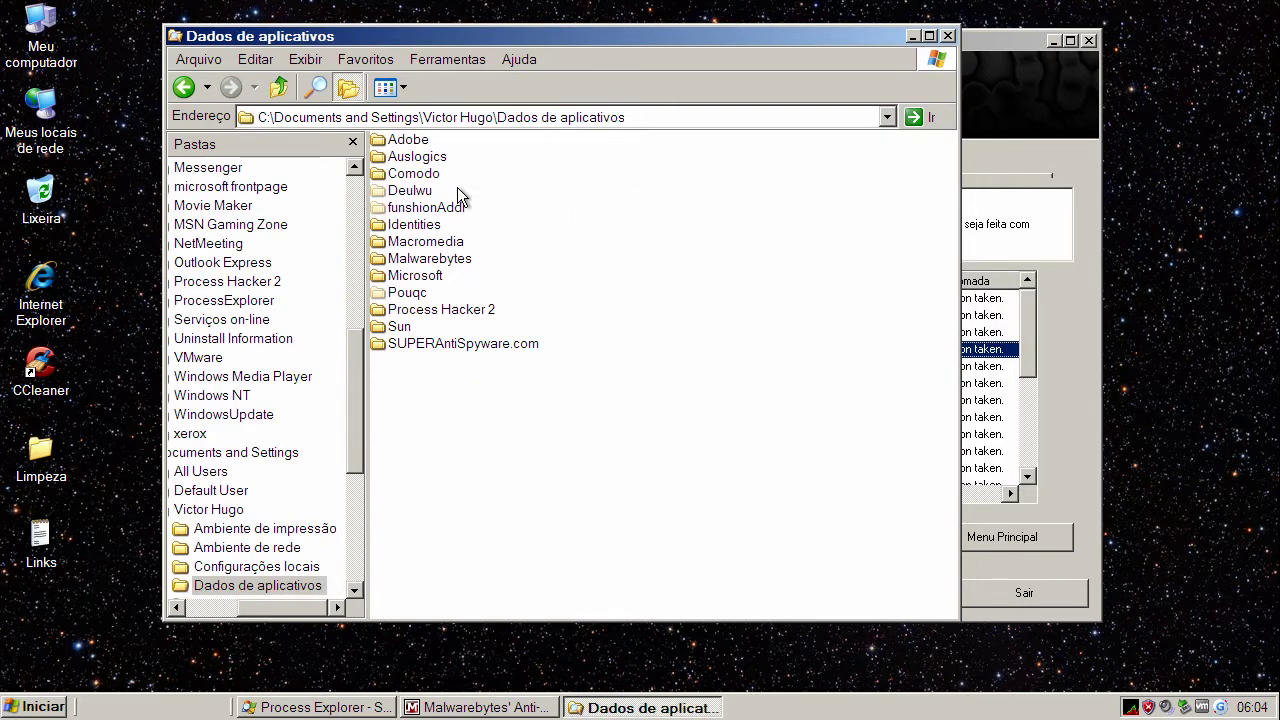
double_click(433, 206)
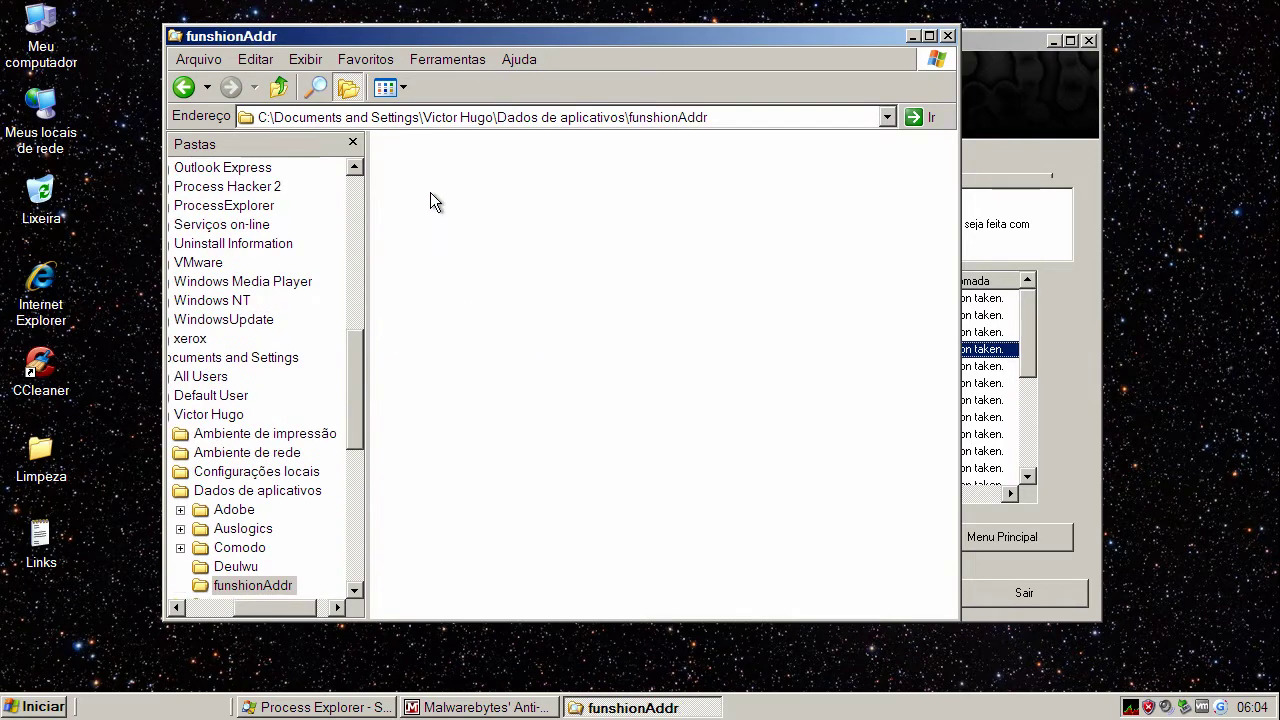
click(947, 36)
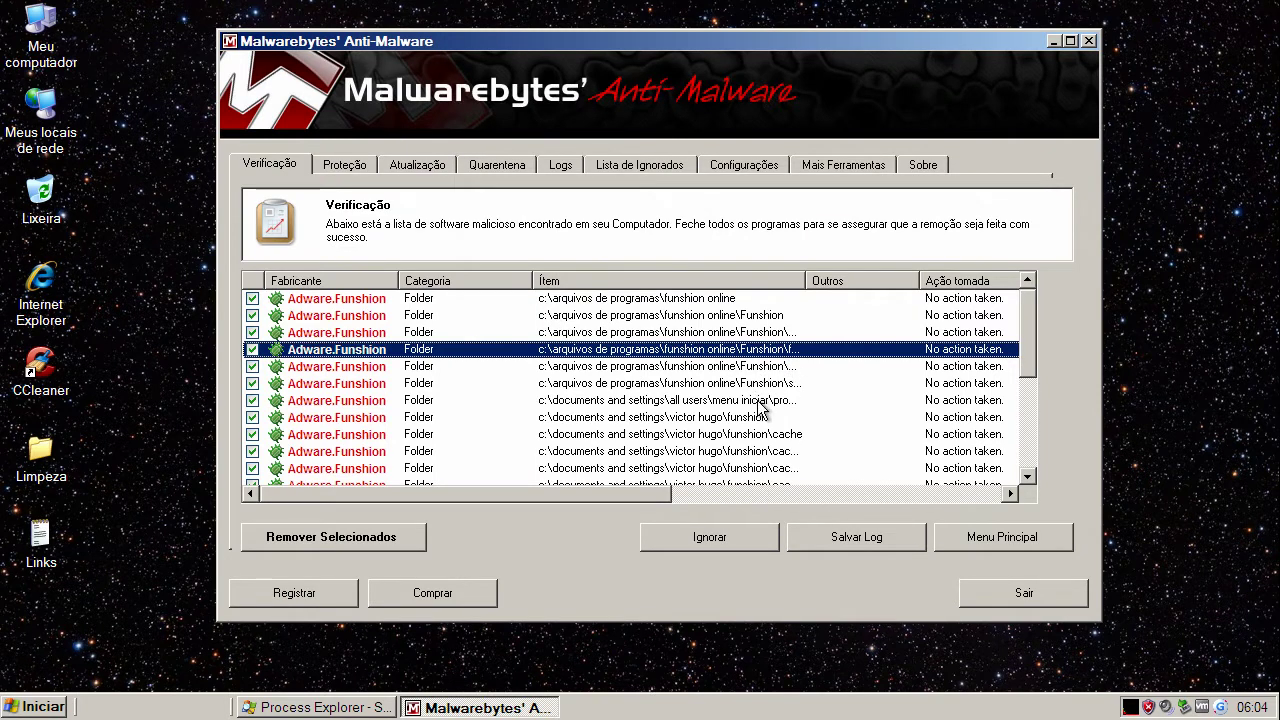
Review the running processes in Process Explorer, minimize it, and exit Malwarebytes without removing the detected items.
click(288, 708)
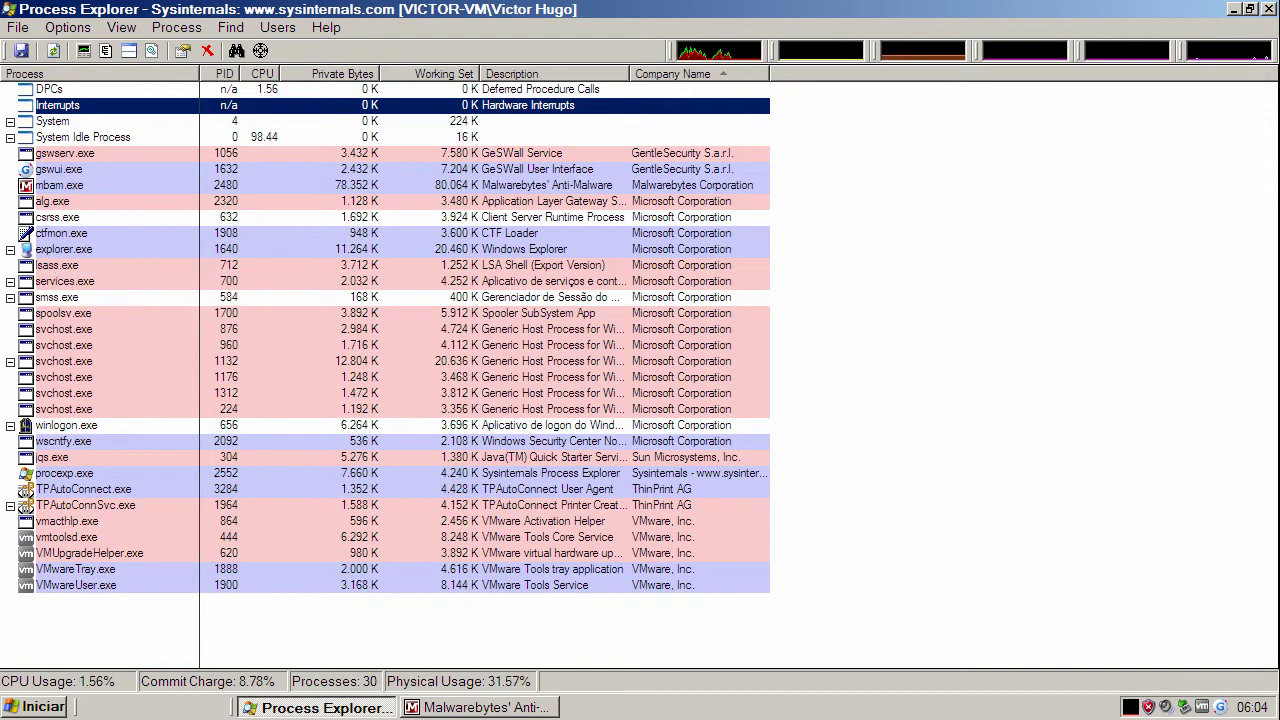
click(1234, 9)
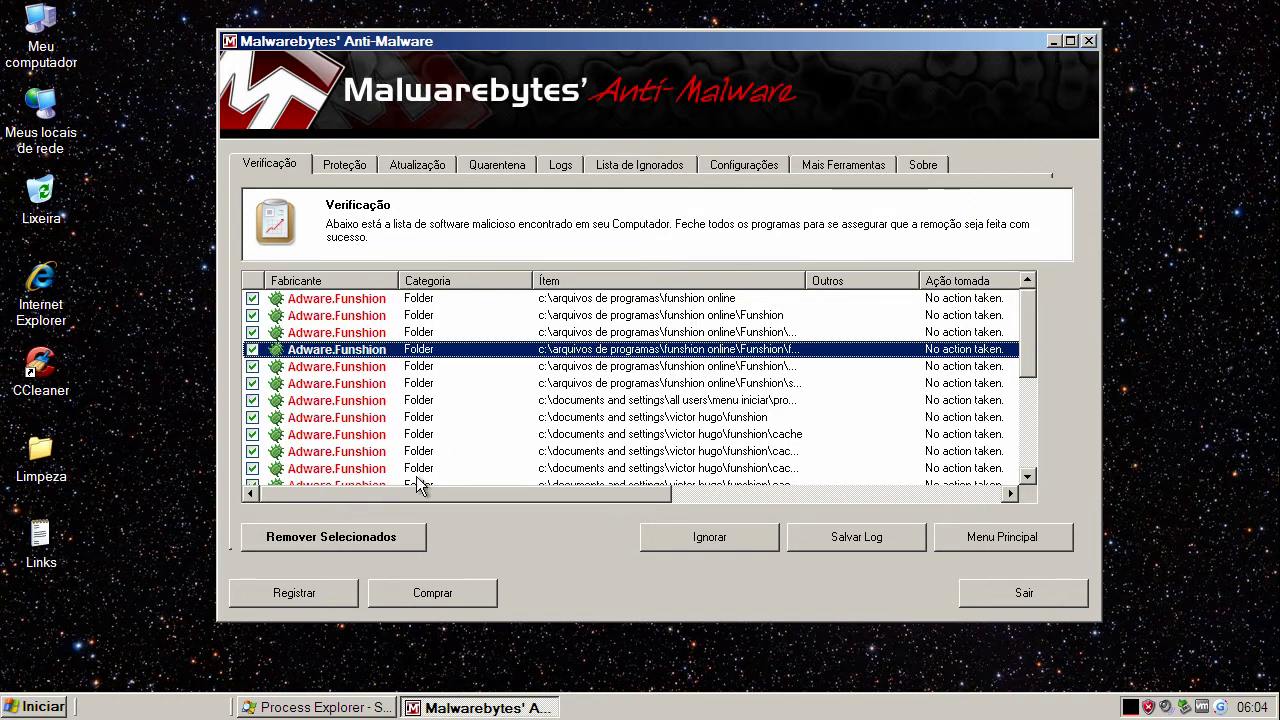
click(1090, 41)
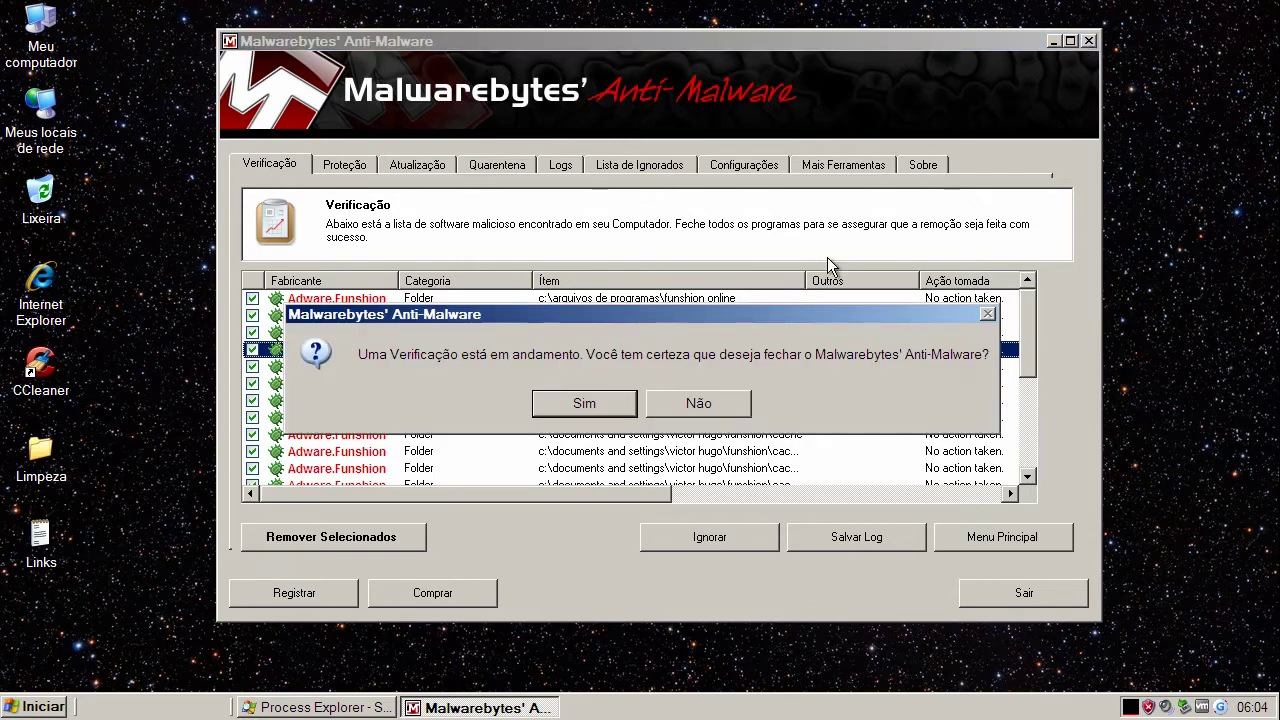
click(600, 405)
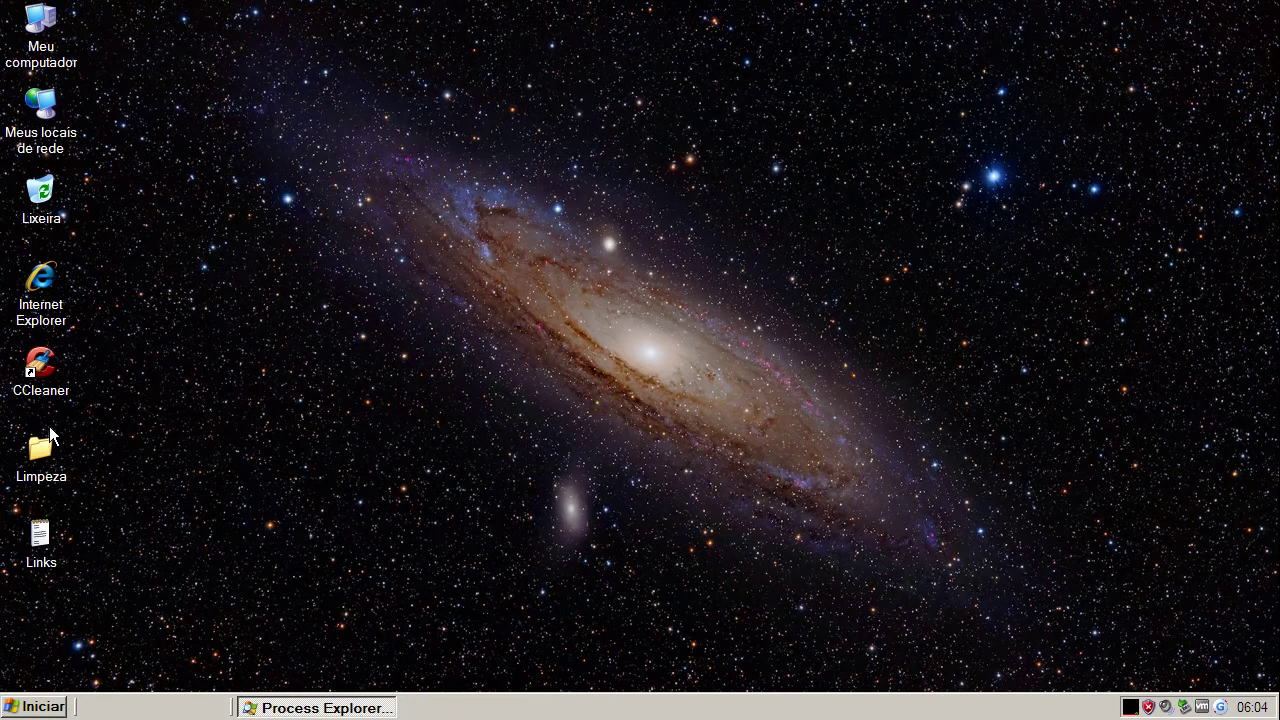
Launch HitmanPro35 from the Limpeza folder on the desktop and start a malware scan of the computer.
double_click(46, 448)
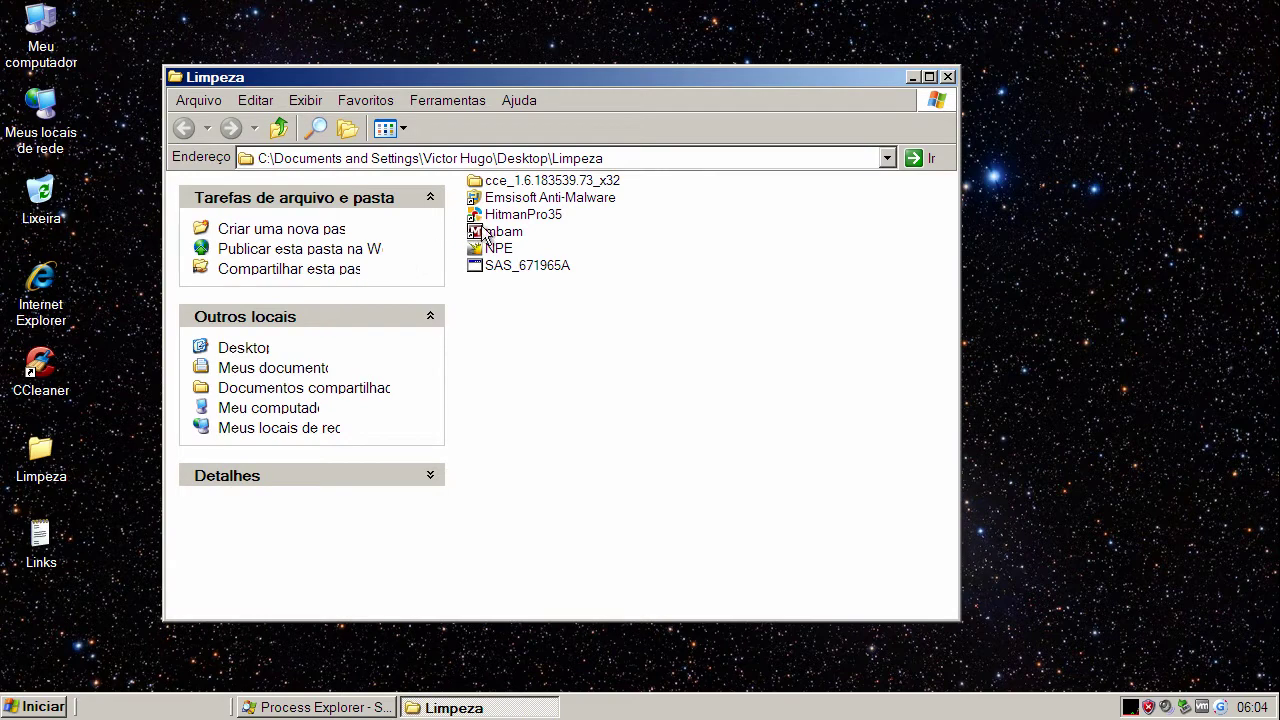
click(499, 224)
double_click(499, 224)
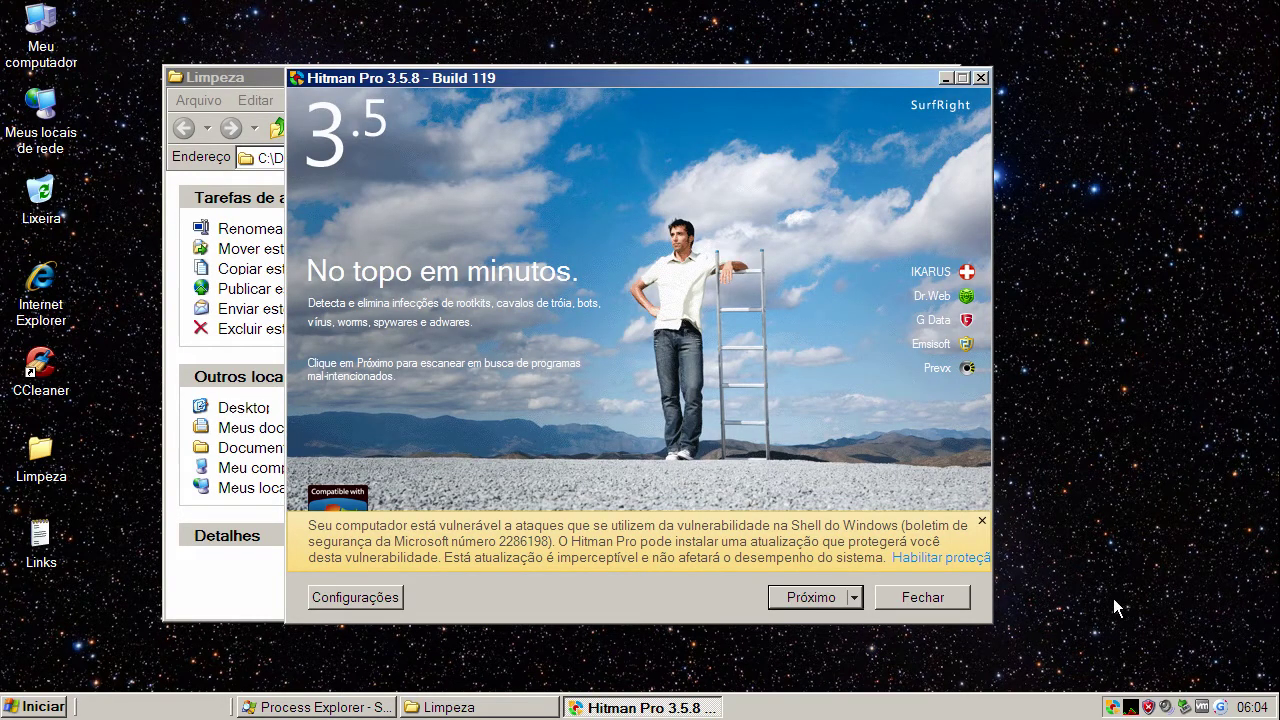
click(806, 608)
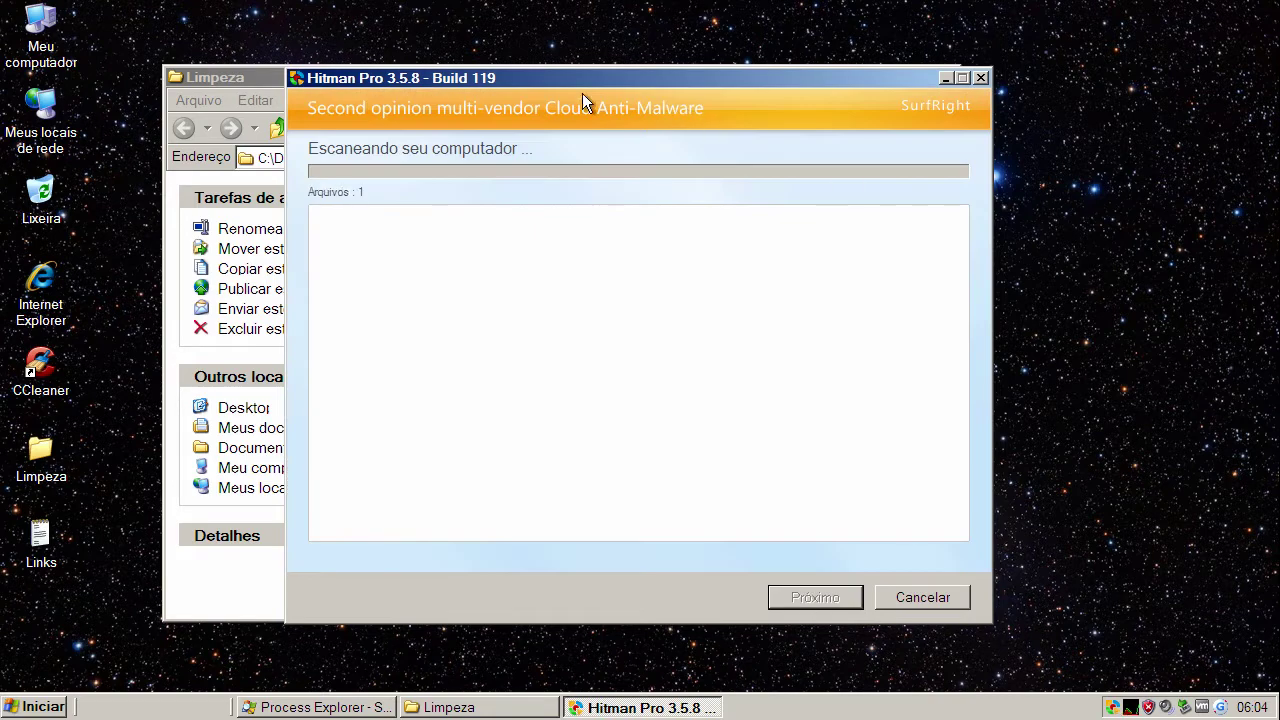
Close the Limpeza folder window while the scan runs, and exit Hitman Pro once the scan has finished.
click(228, 76)
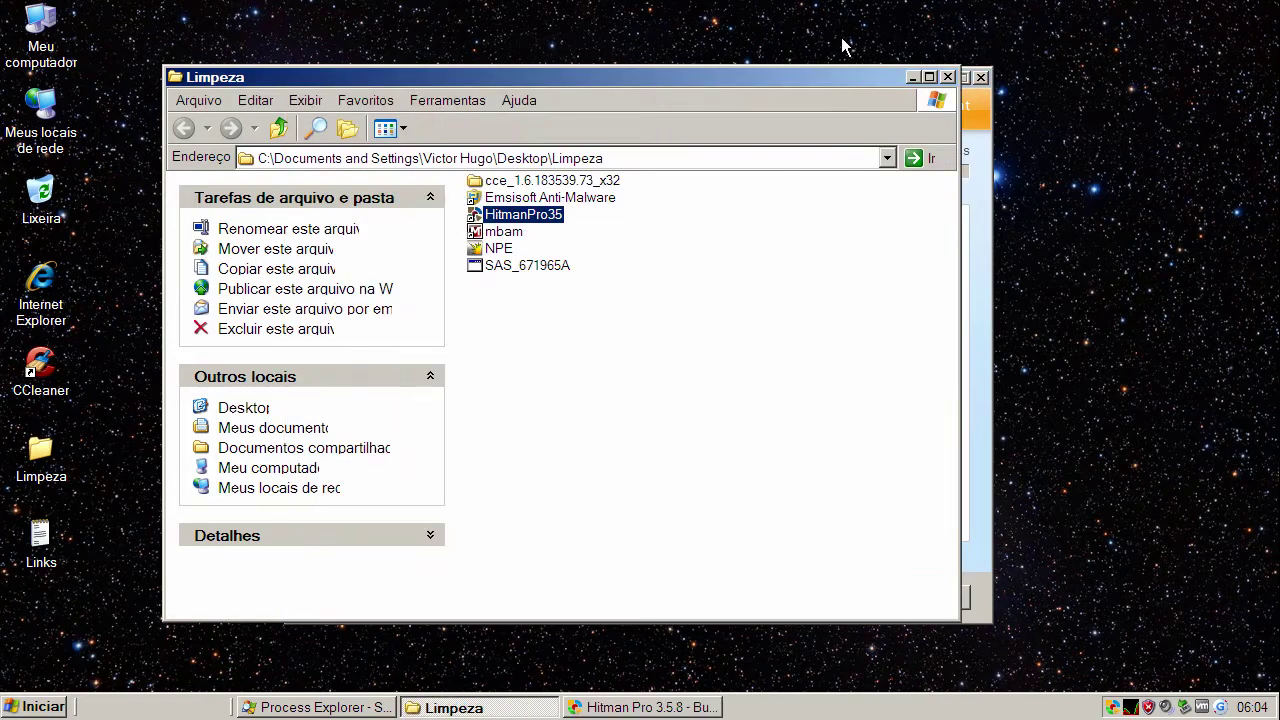
click(968, 77)
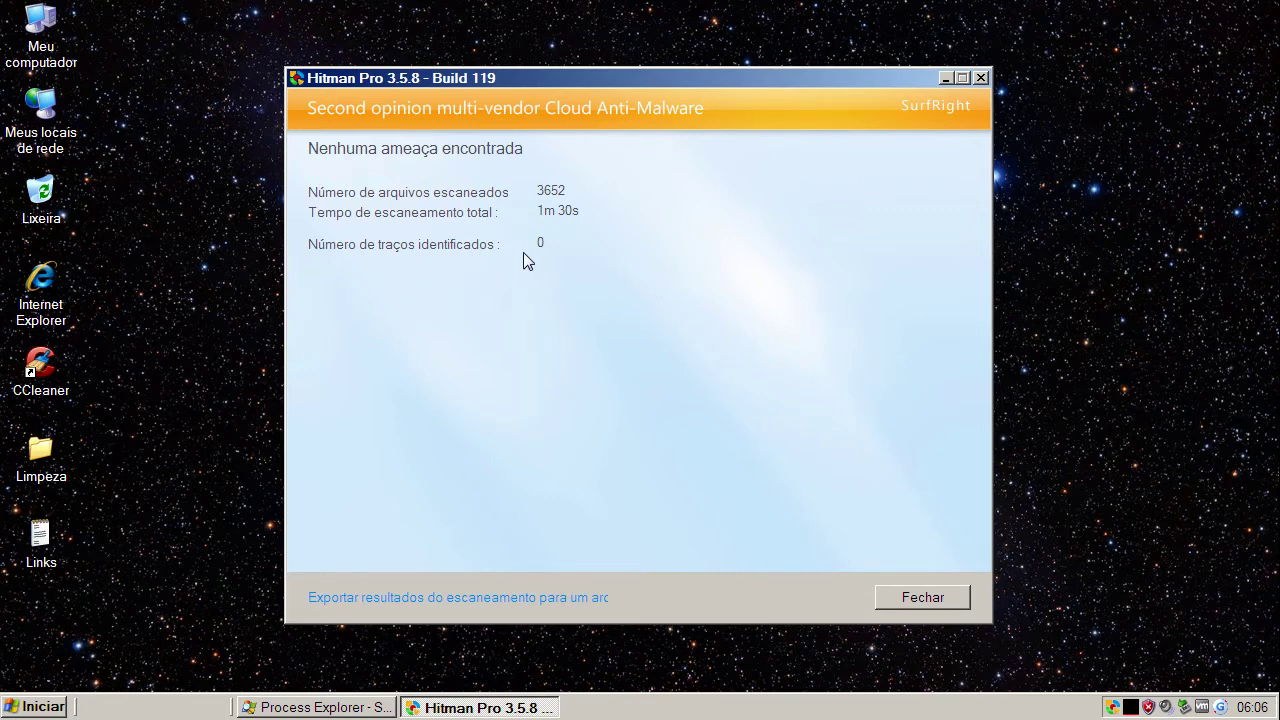
click(944, 596)
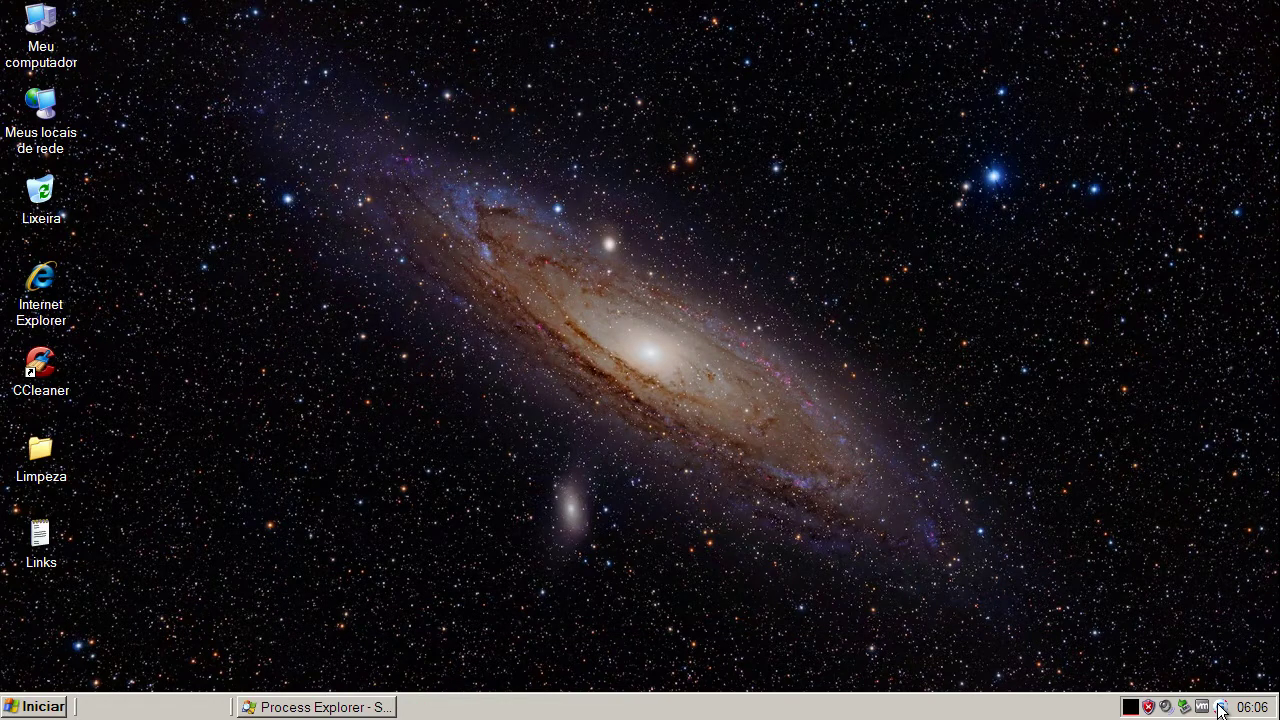
Postpone the GeSWall Professional Edition trial with Do not ask again enabled, and open the GeSWall Console at its GeSWall node.
click(1221, 708)
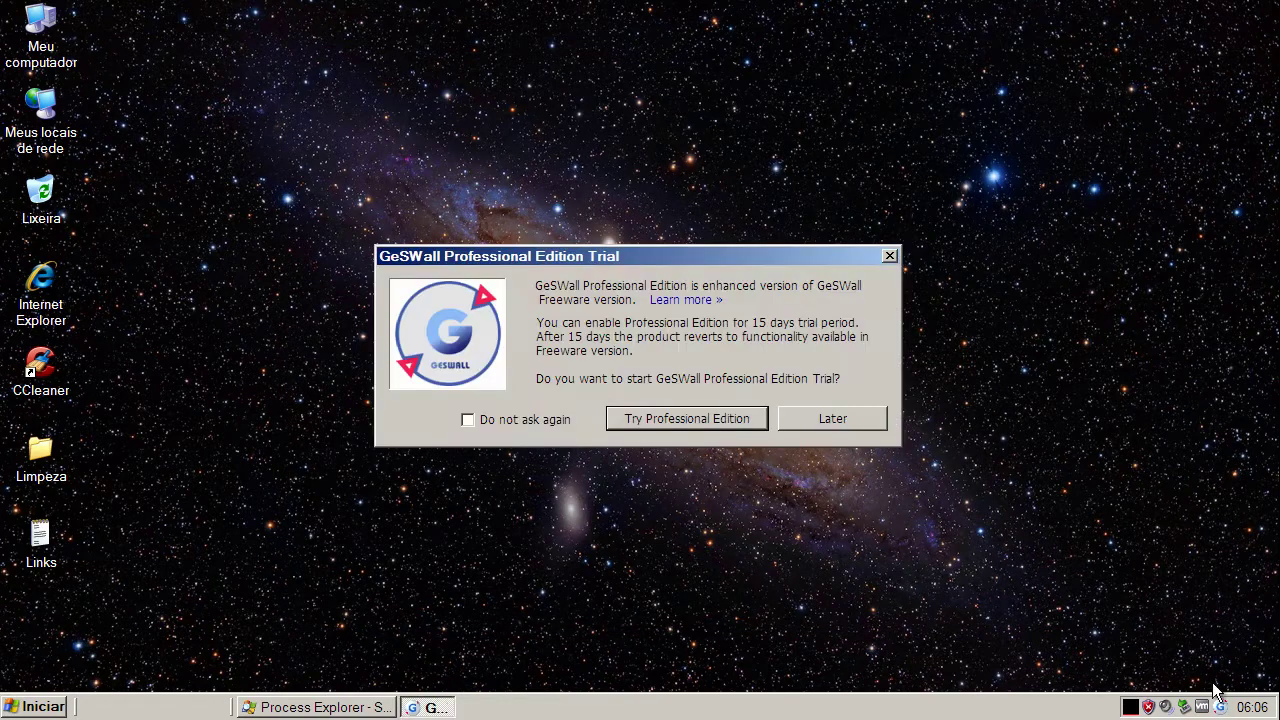
click(478, 422)
click(834, 419)
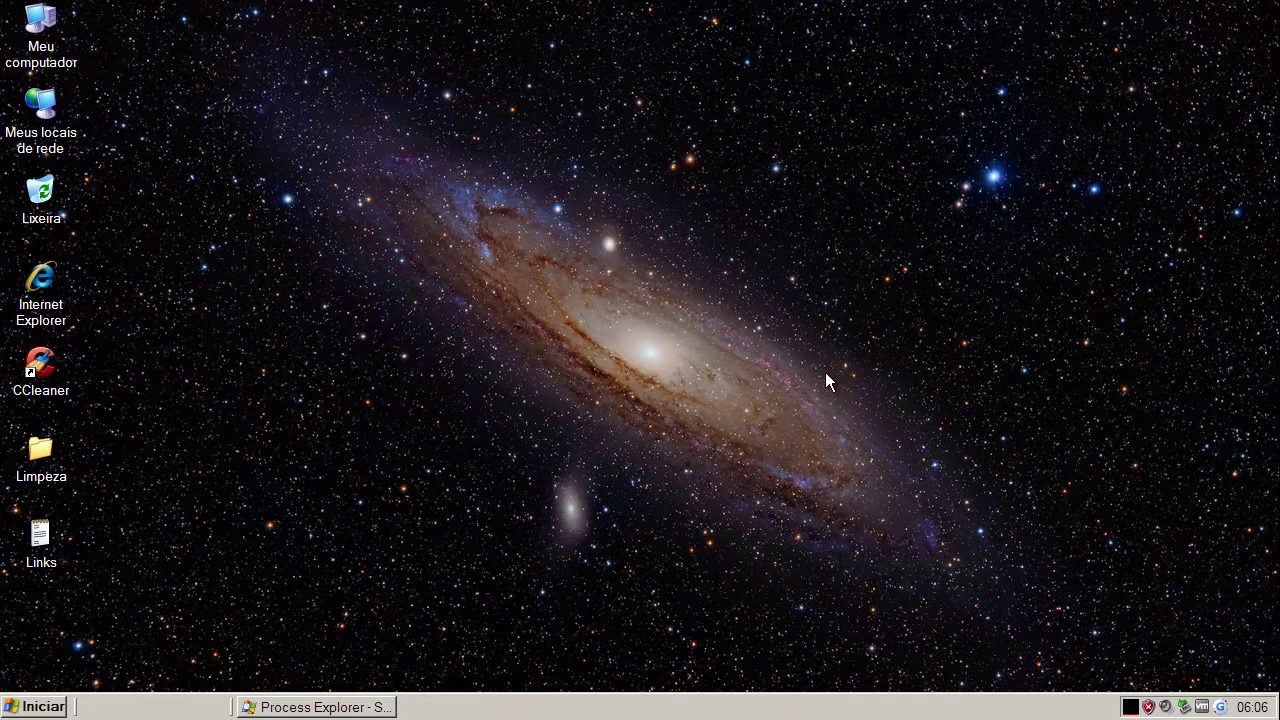
double_click(1226, 708)
click(328, 158)
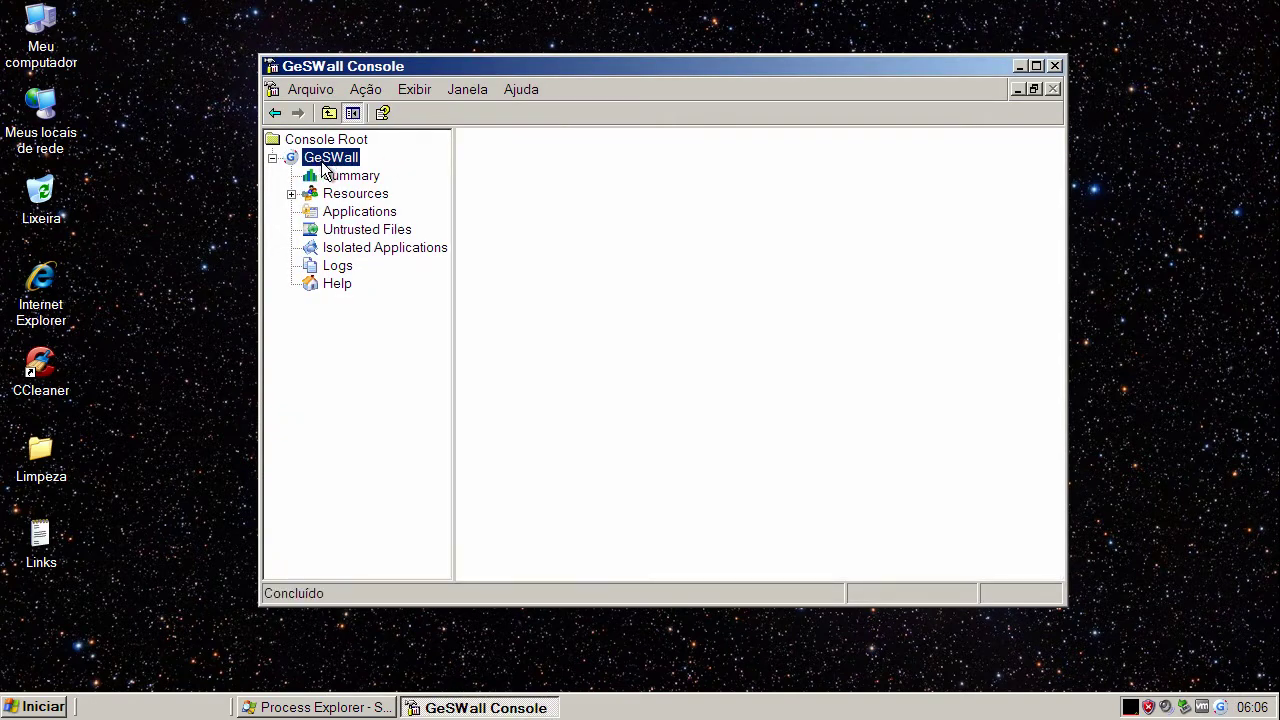